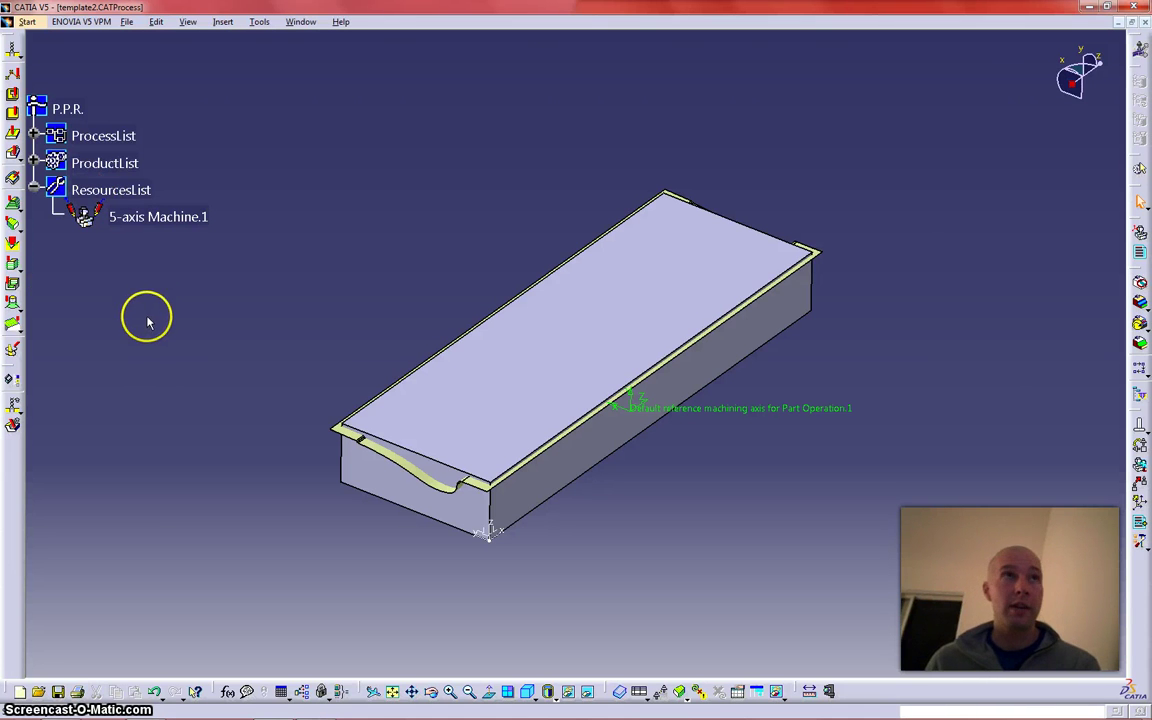
Step: Insert a Point to Point machining operation under Manufacturing Program.1 in the process list
{"action": "left_click", "coordinate": [35, 135]}
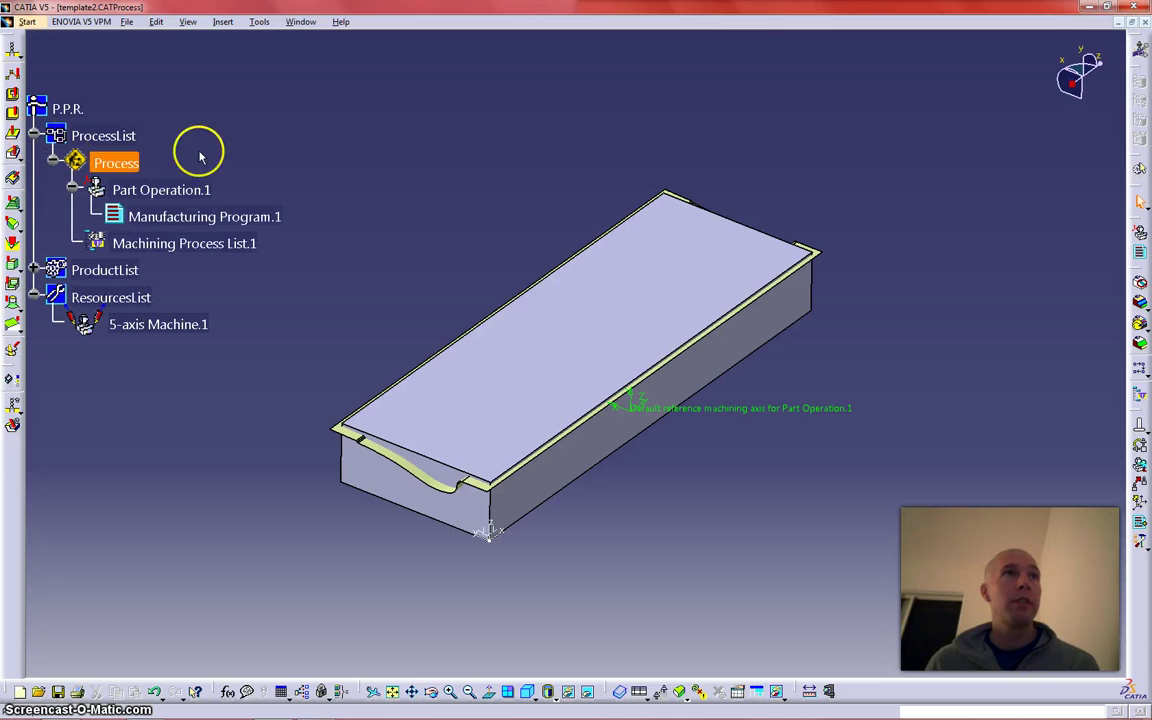
{"action": "left_click", "coordinate": [215, 216]}
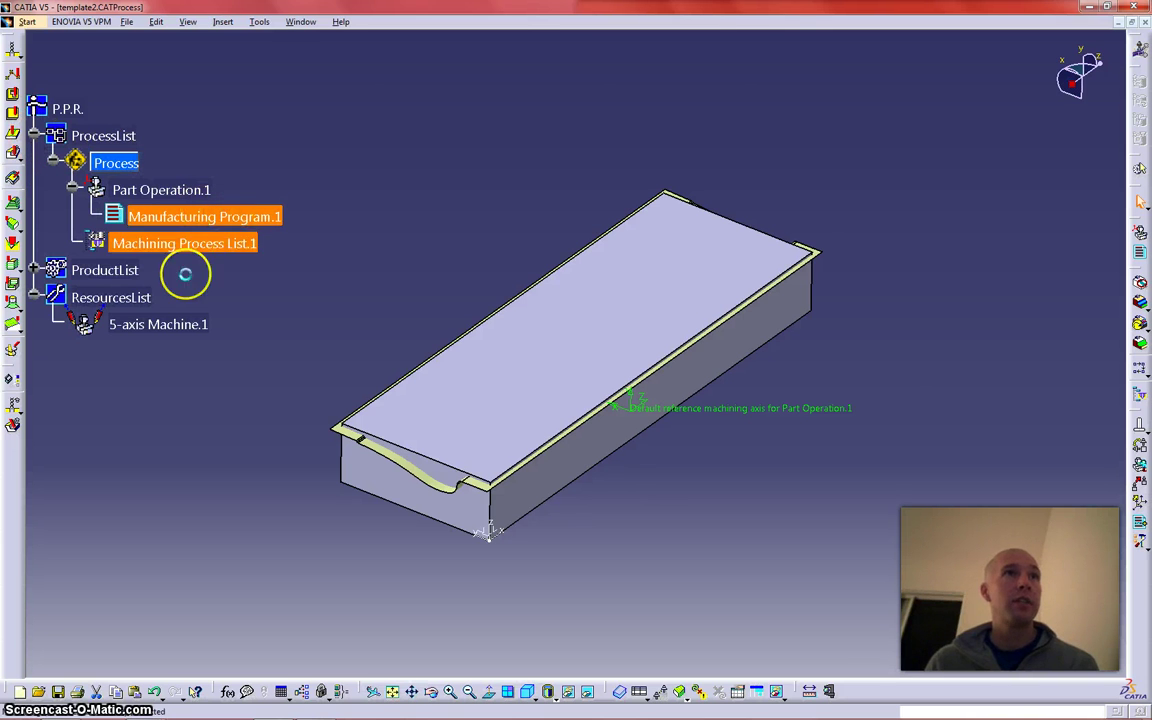
{"action": "left_click", "coordinate": [13, 74]}
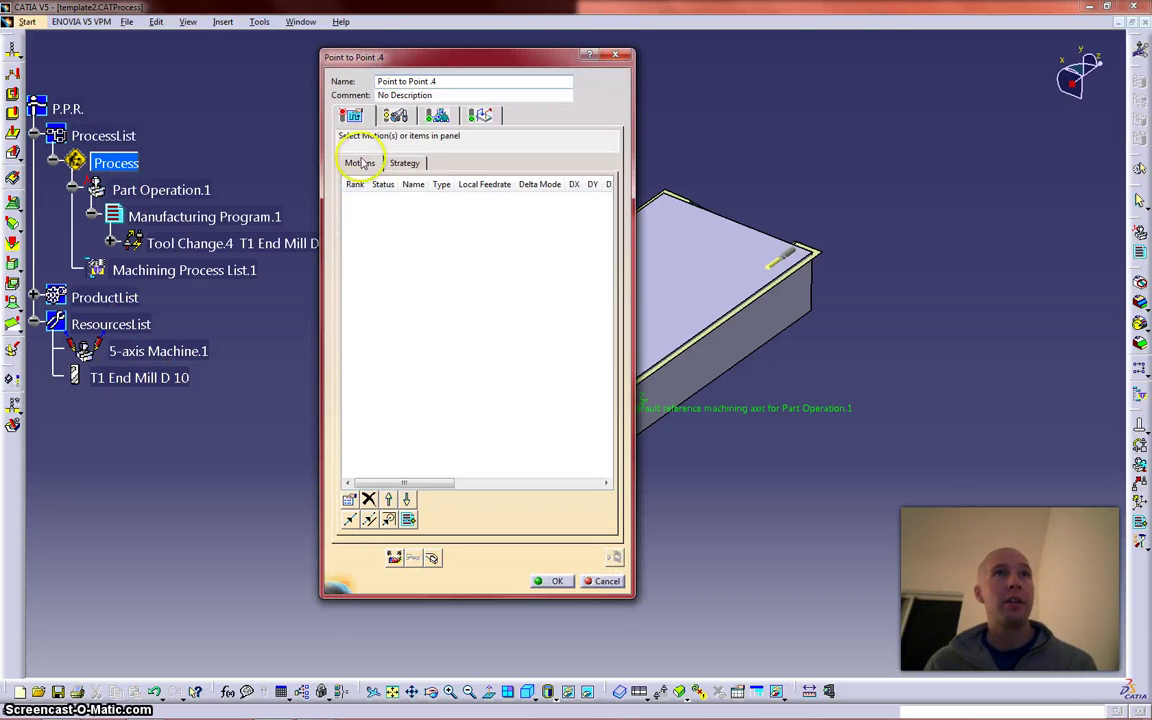
Step: Name the tool assembly of the Point to Point operation ER40 and accept the operation
{"action": "left_click", "coordinate": [396, 116]}
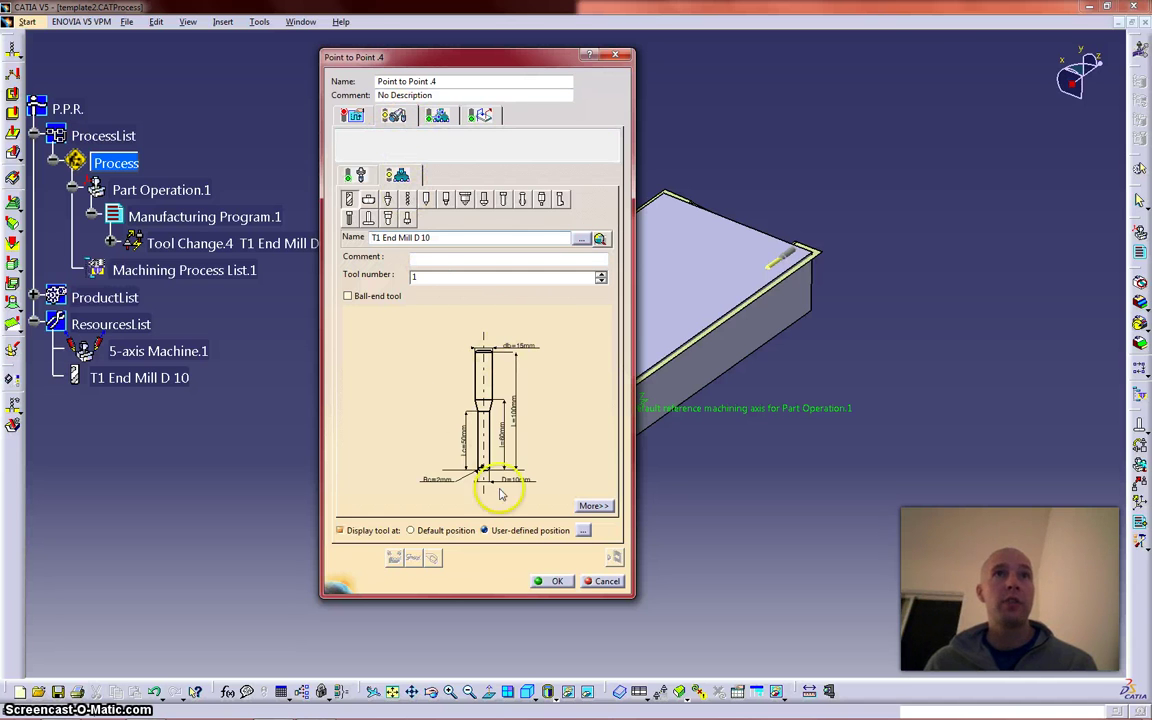
{"action": "left_click", "coordinate": [360, 175]}
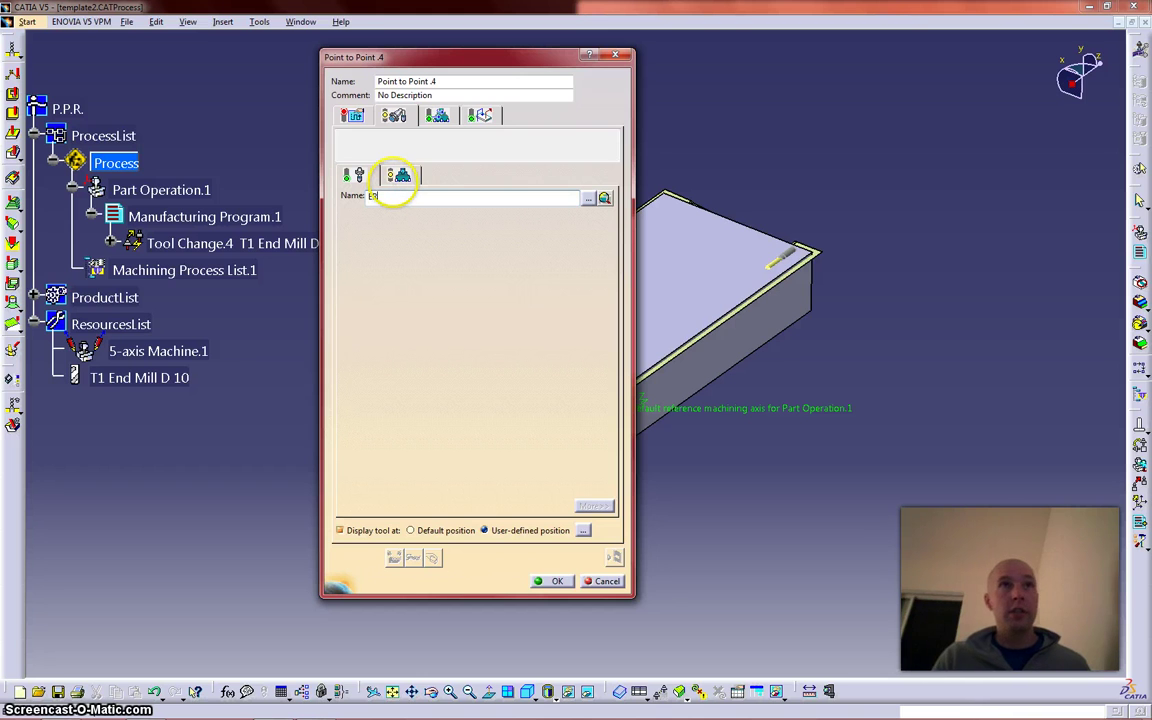
{"action": "type", "text": "E040"}
{"action": "key", "text": "Return"}
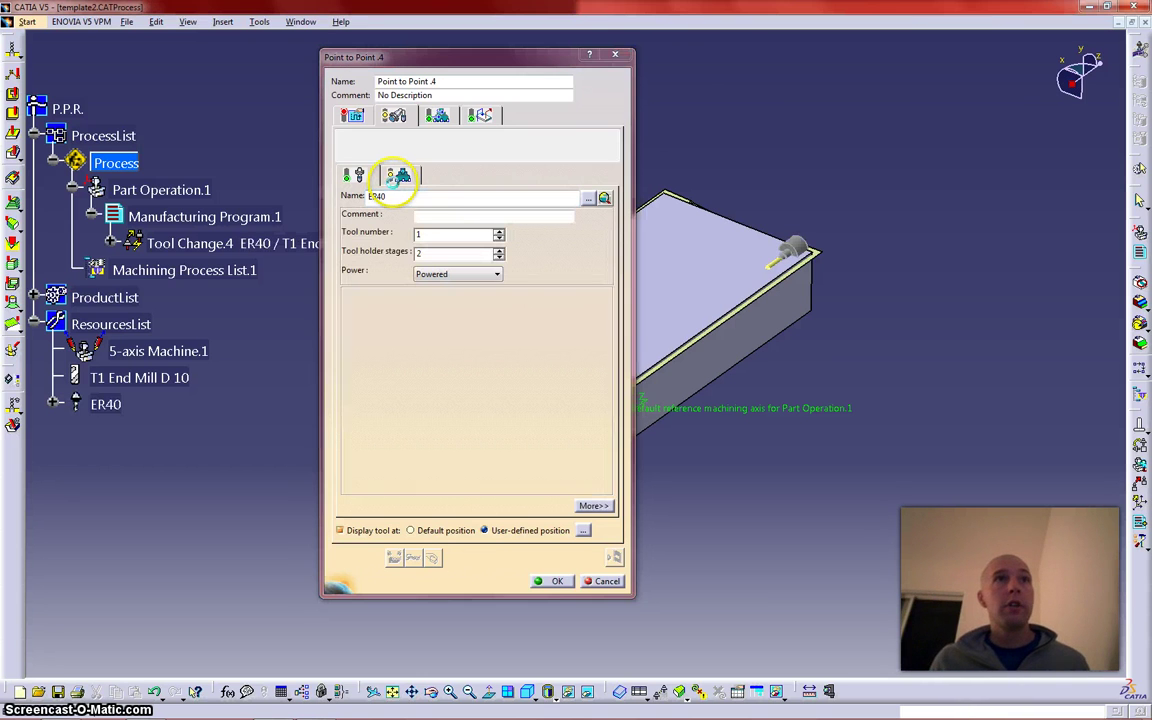
{"action": "left_click", "coordinate": [558, 581]}
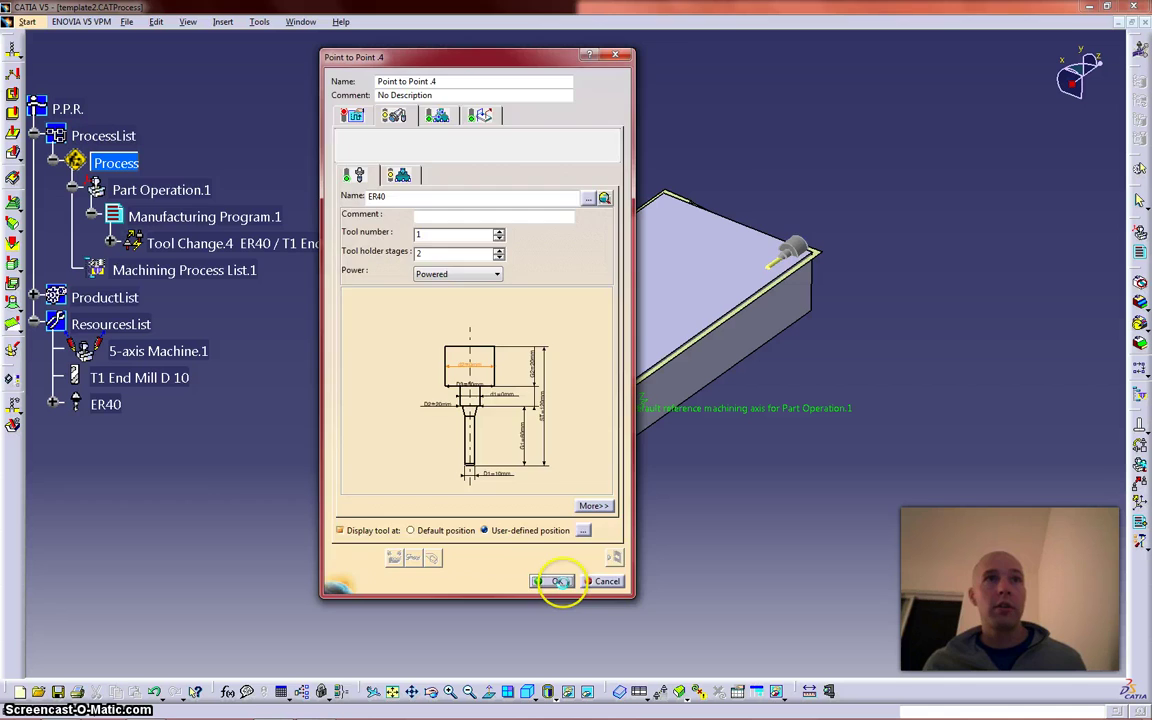
Step: Rename the ER40 tool assembly in the resources list as ER40.1
{"action": "double_click", "coordinate": [105, 405]}
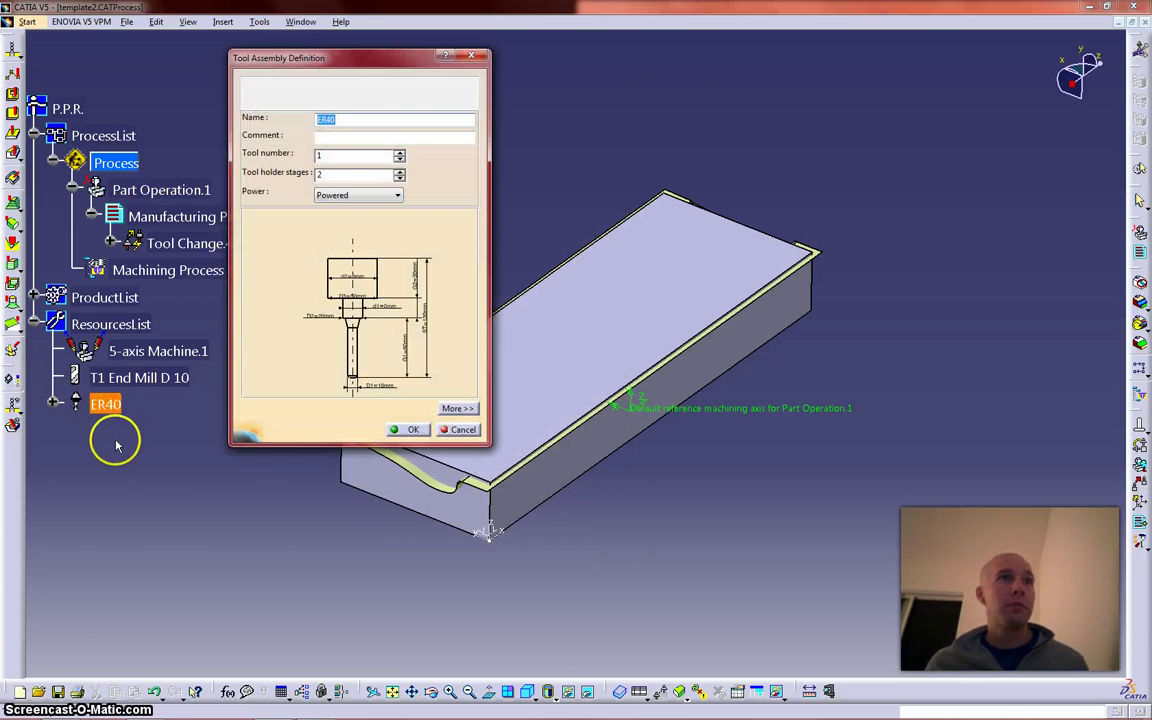
{"action": "left_click", "coordinate": [372, 120]}
{"action": "key", "text": "Return"}
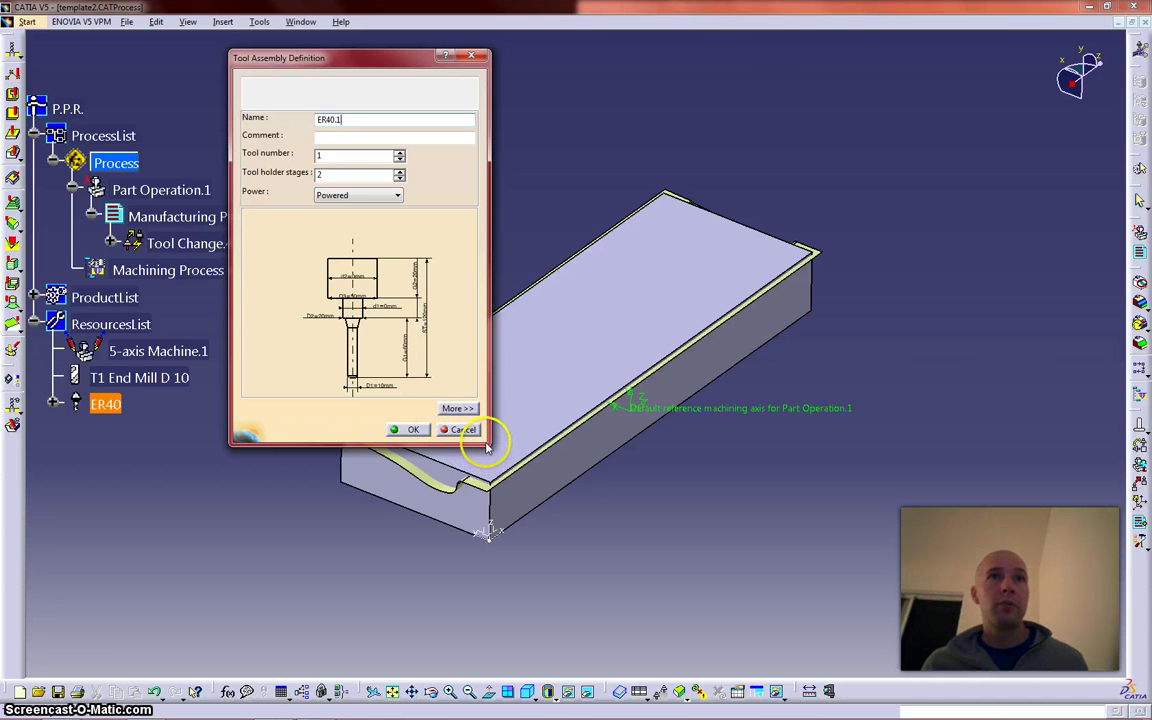
Step: Set the tool holder's diameter D2 to 63.5 mm (25.4*2.5) and diameter D3 to 50.8 mm
{"action": "left_click_drag", "start_coordinate": [487, 449], "coordinate": [646, 619]}
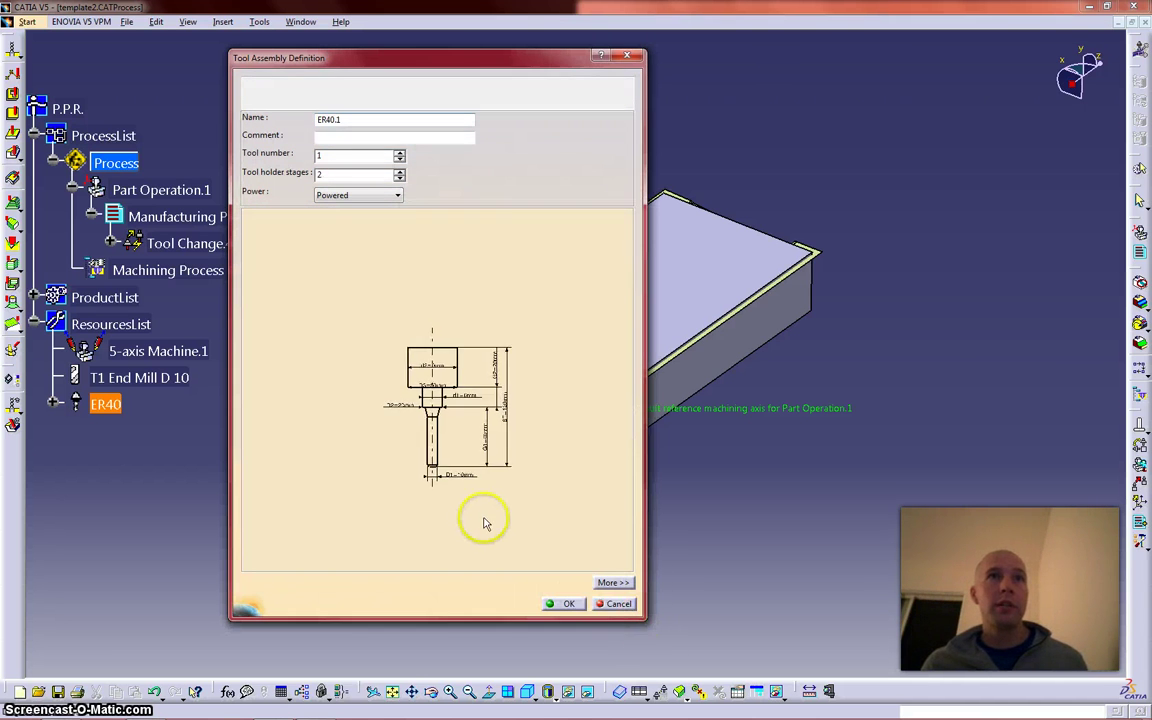
{"action": "middle_click_drag", "start_coordinate": [484, 522], "coordinate": [468, 406]}
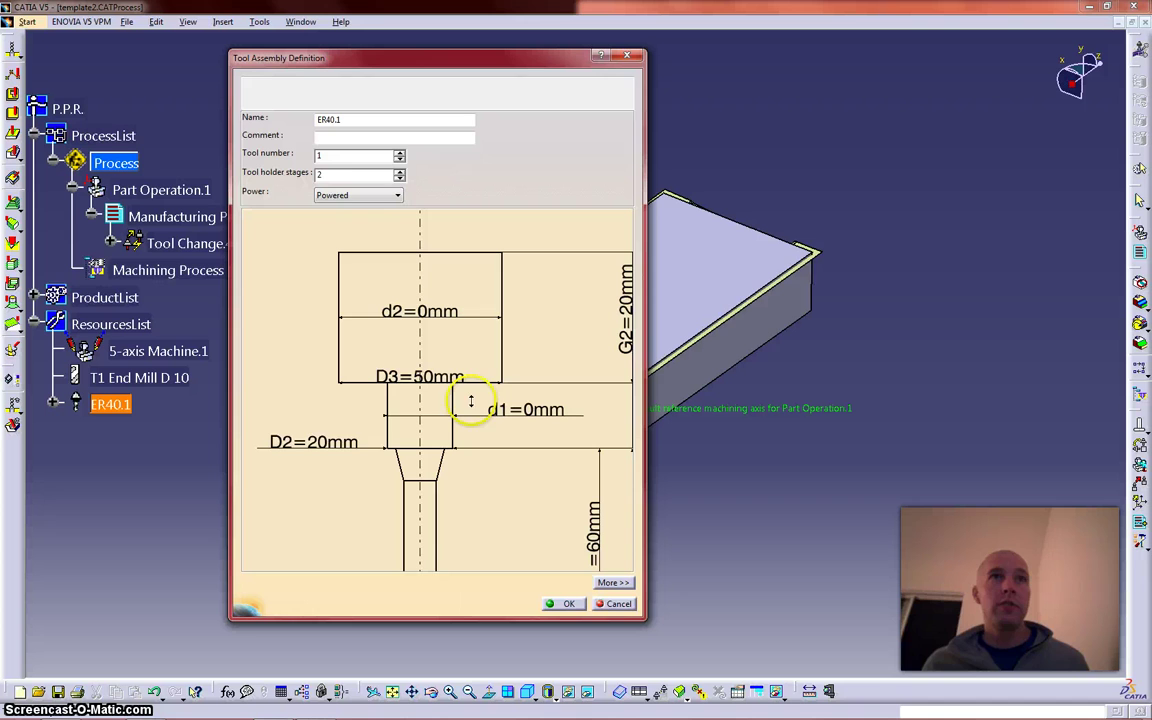
{"action": "double_click", "coordinate": [310, 443]}
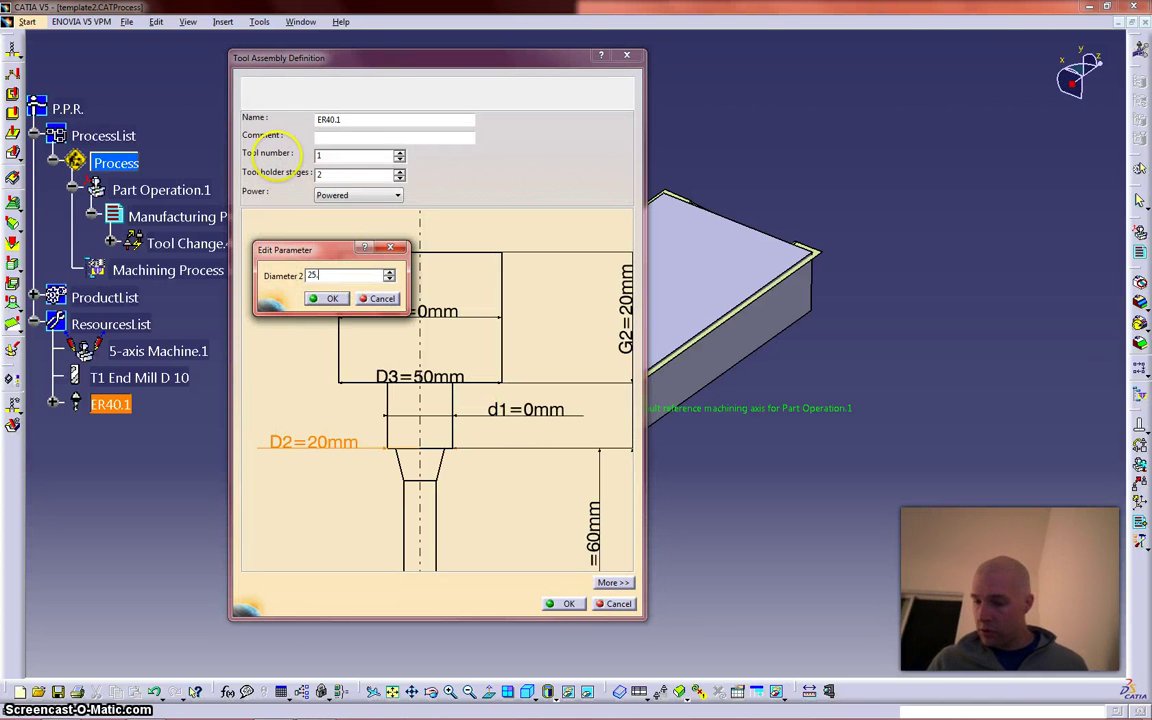
{"action": "type", "text": "25.4*2.5"}
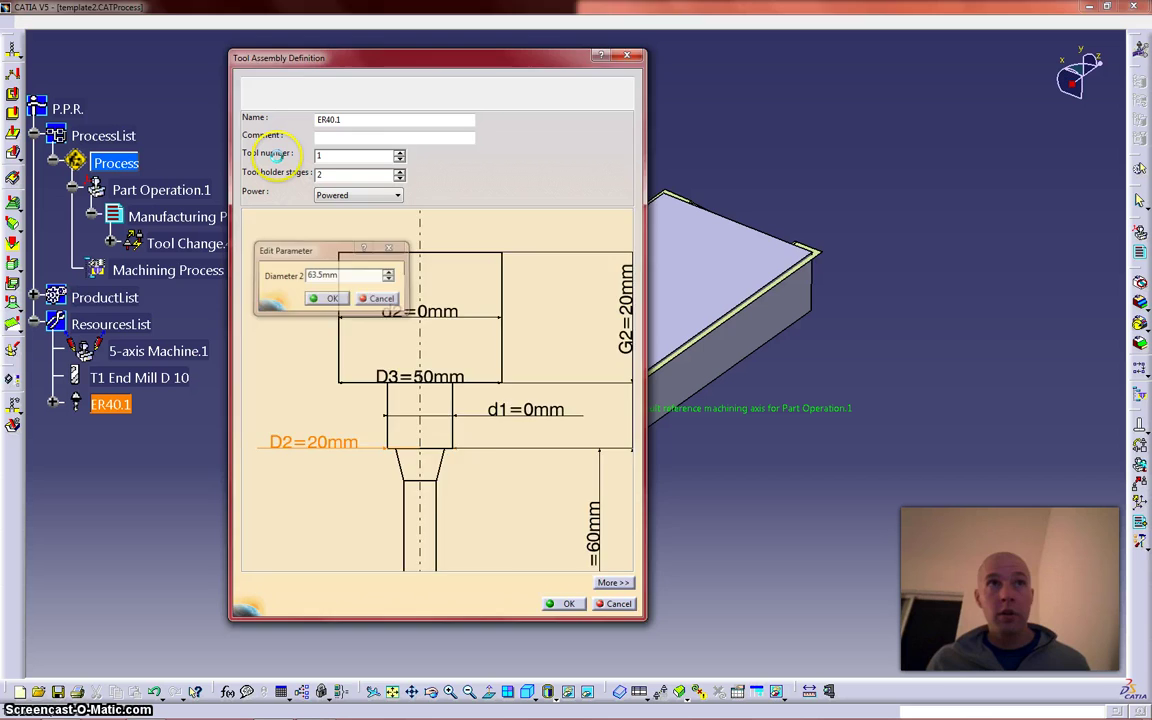
{"action": "key", "text": "Return"}
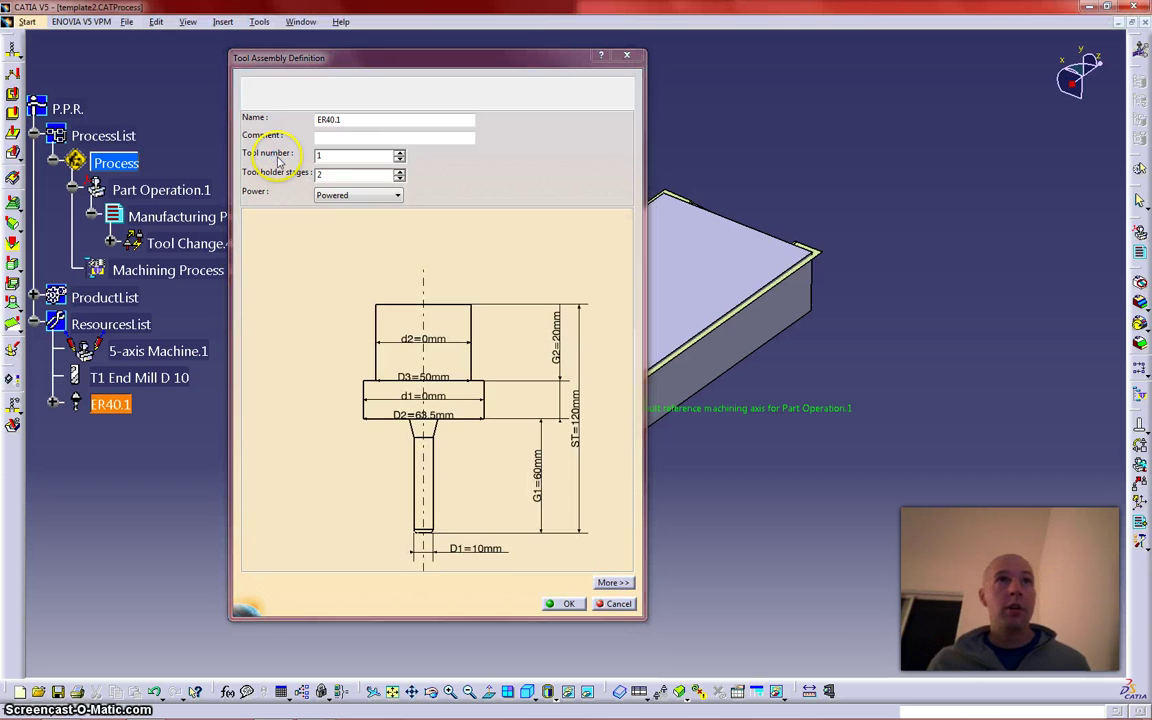
{"action": "double_click", "coordinate": [429, 378]}
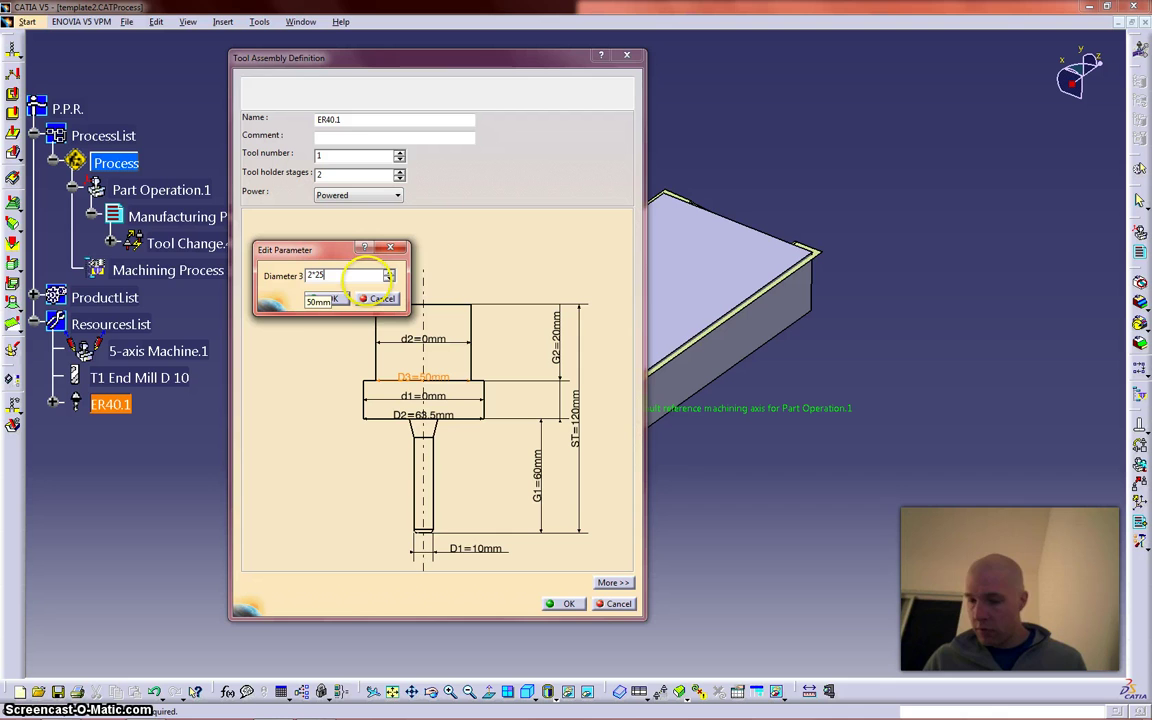
{"action": "key", "text": "Return"}
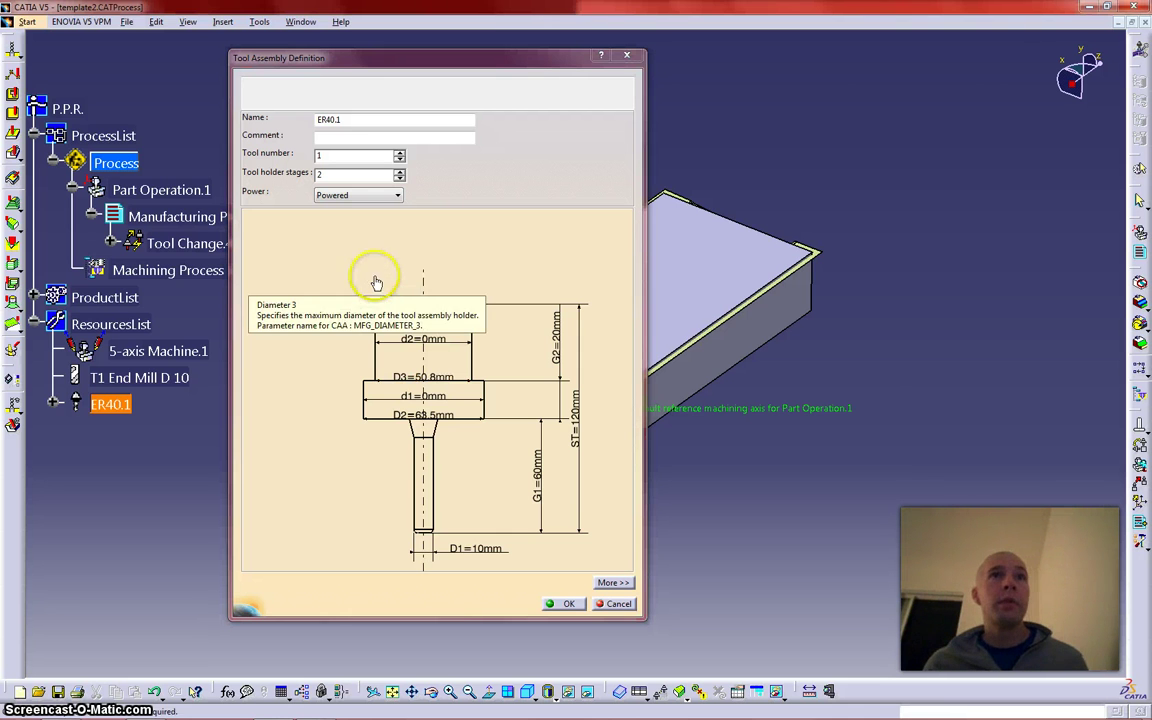
Step: Give the tool holder 3 stages and set holder length l1 to 38.1 mm (1.5*25.4)
{"action": "left_click", "coordinate": [399, 170]}
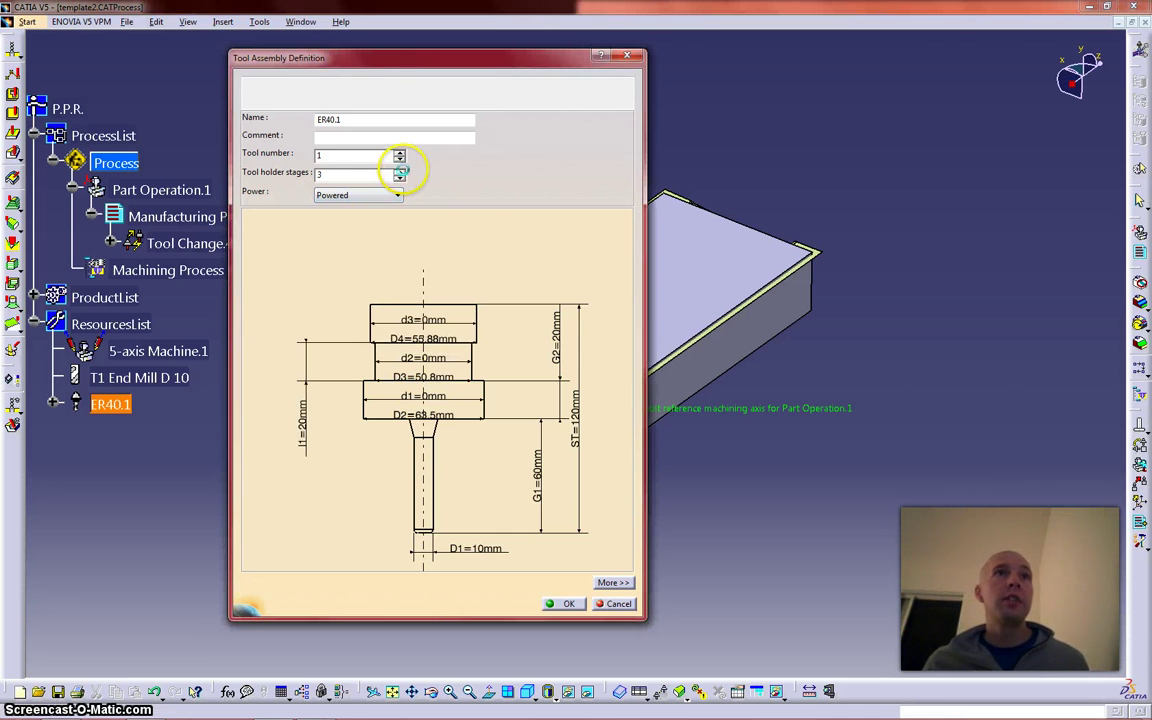
{"action": "double_click", "coordinate": [302, 424]}
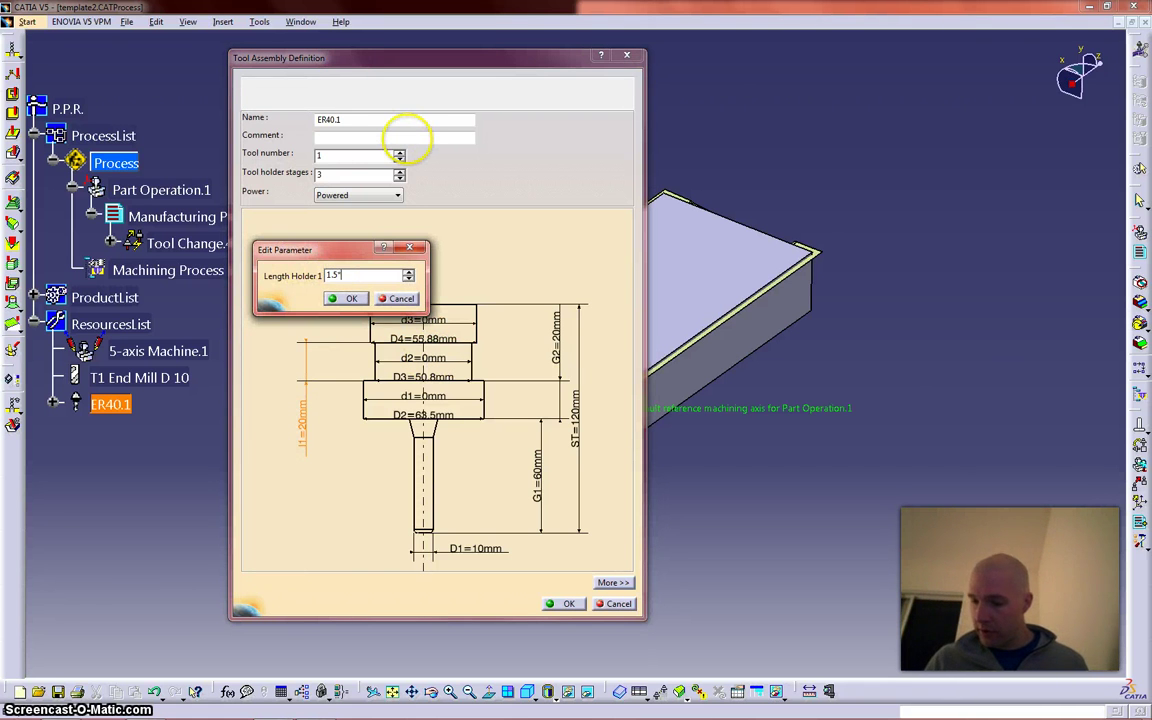
{"action": "type", "text": "1.5*25.4"}
{"action": "key", "text": "Return"}
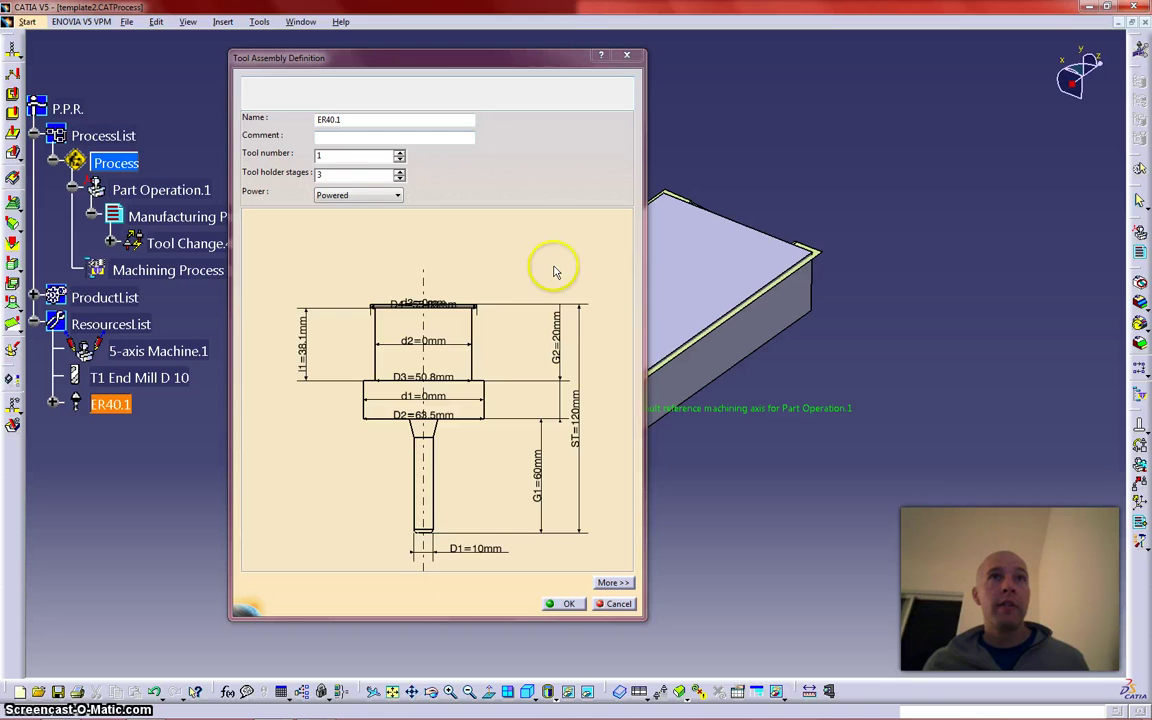
Step: Set the assembly's total set length to 145.4 mm and diameter D4 to 63.5 mm, and accept the definition
{"action": "double_click", "coordinate": [577, 423]}
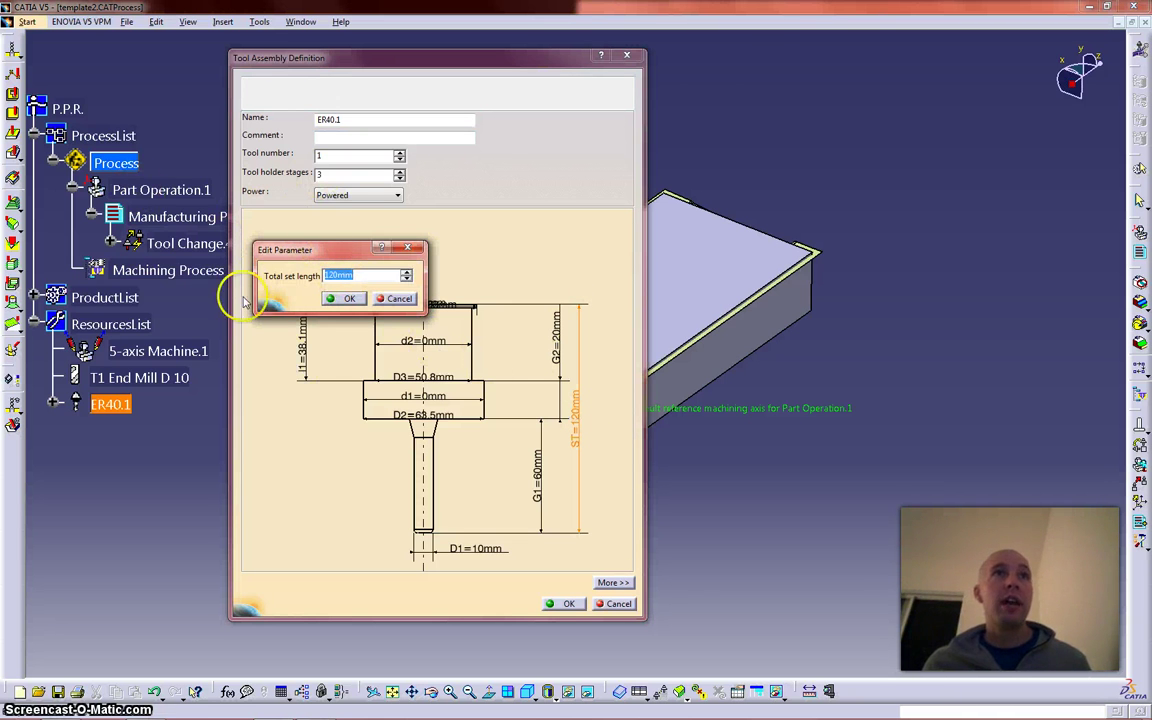
{"action": "left_click_drag", "start_coordinate": [290, 249], "coordinate": [277, 232]}
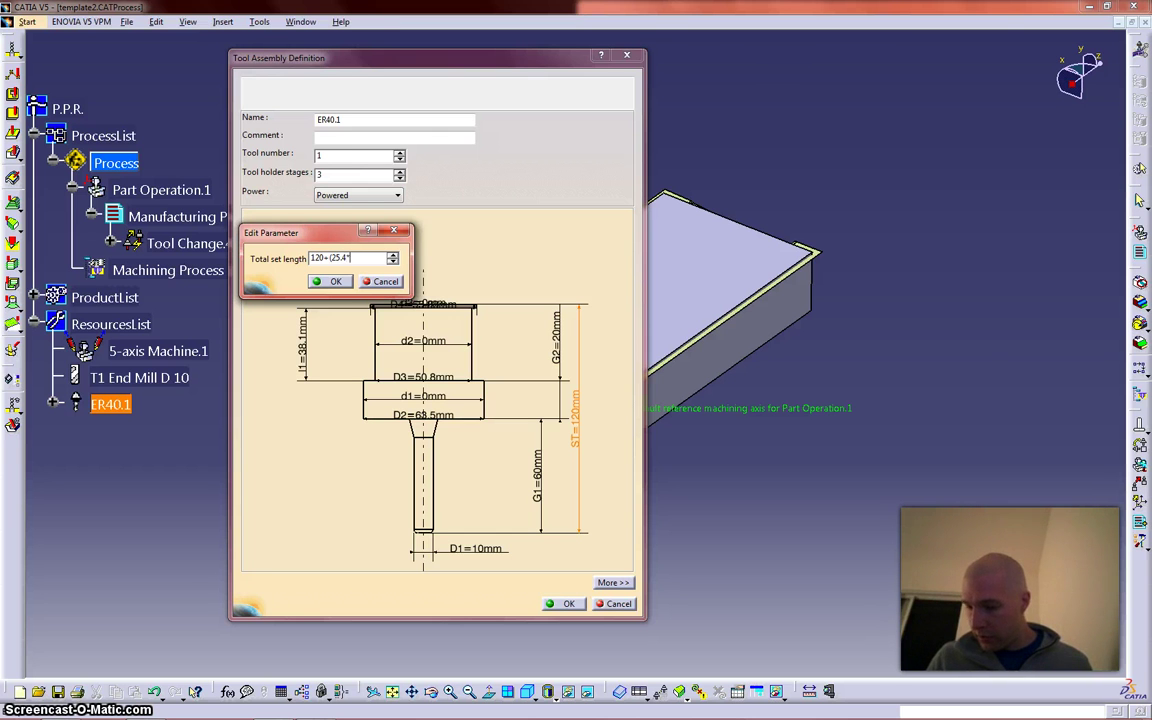
{"action": "key", "text": "Return"}
{"action": "left_click", "coordinate": [333, 281]}
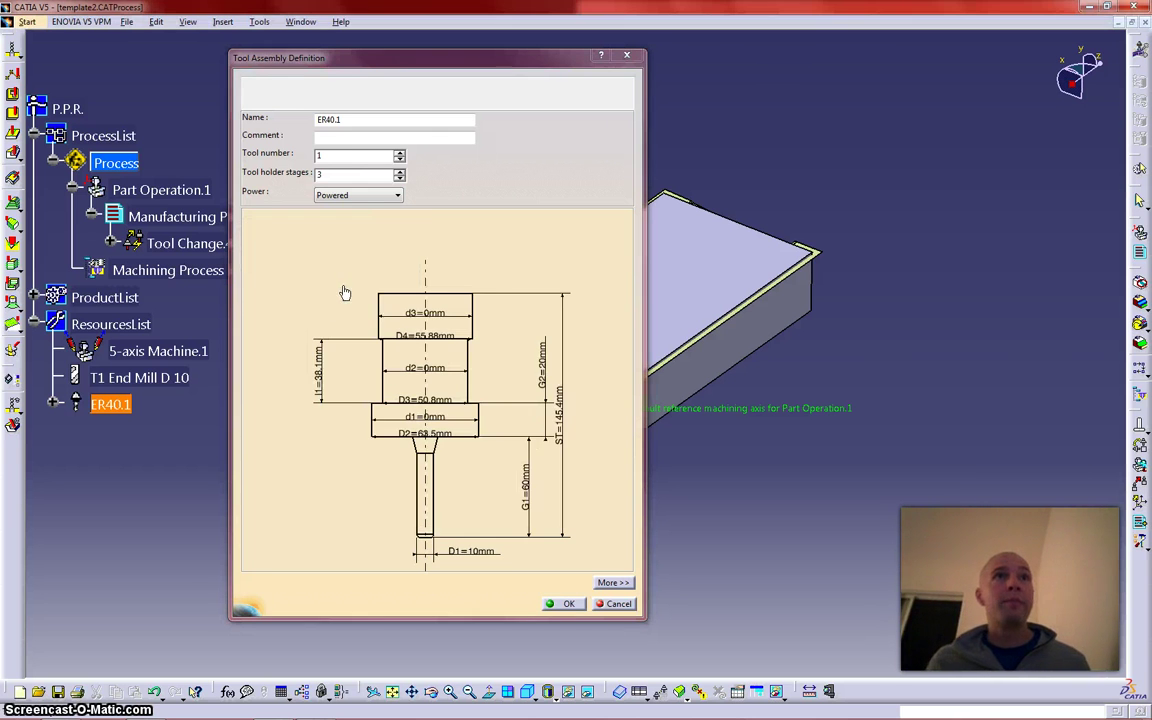
{"action": "double_click", "coordinate": [440, 335]}
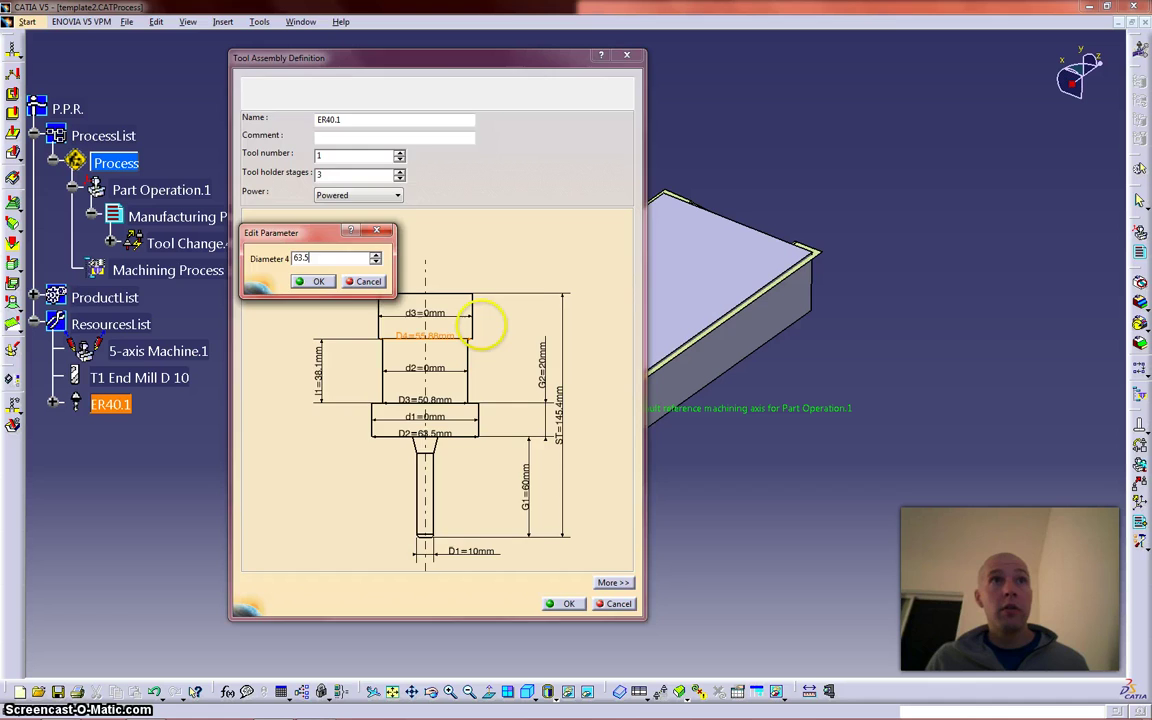
{"action": "key", "text": "Return"}
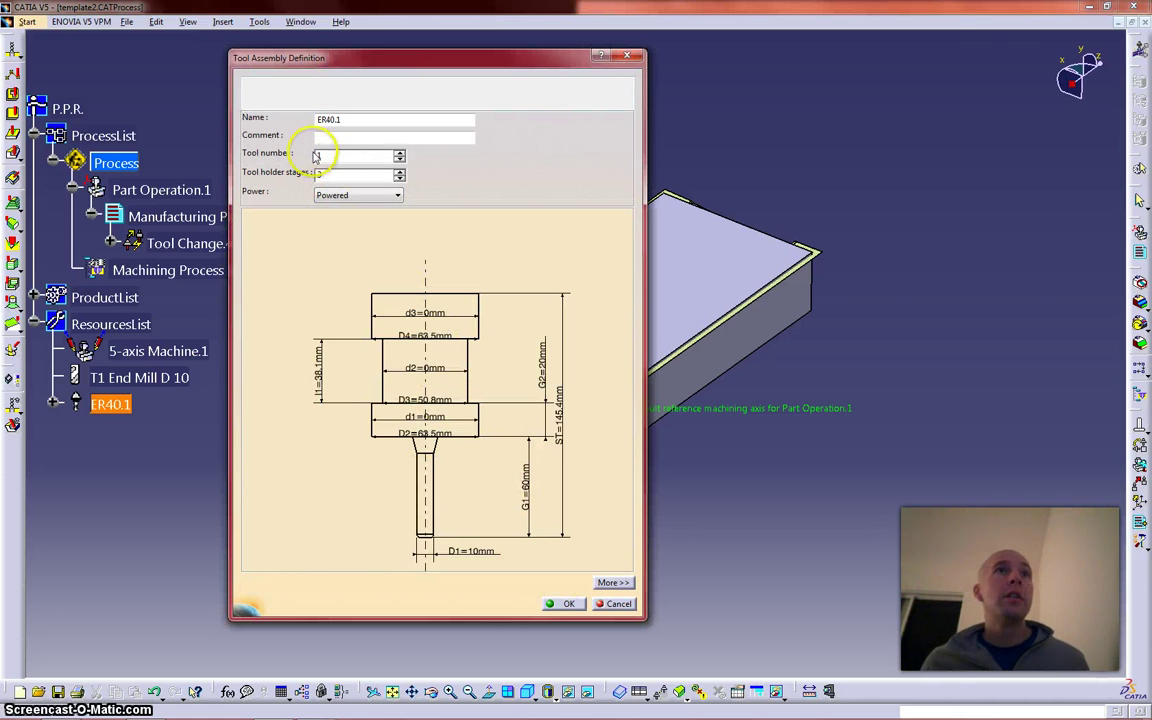
{"action": "left_click", "coordinate": [563, 603]}
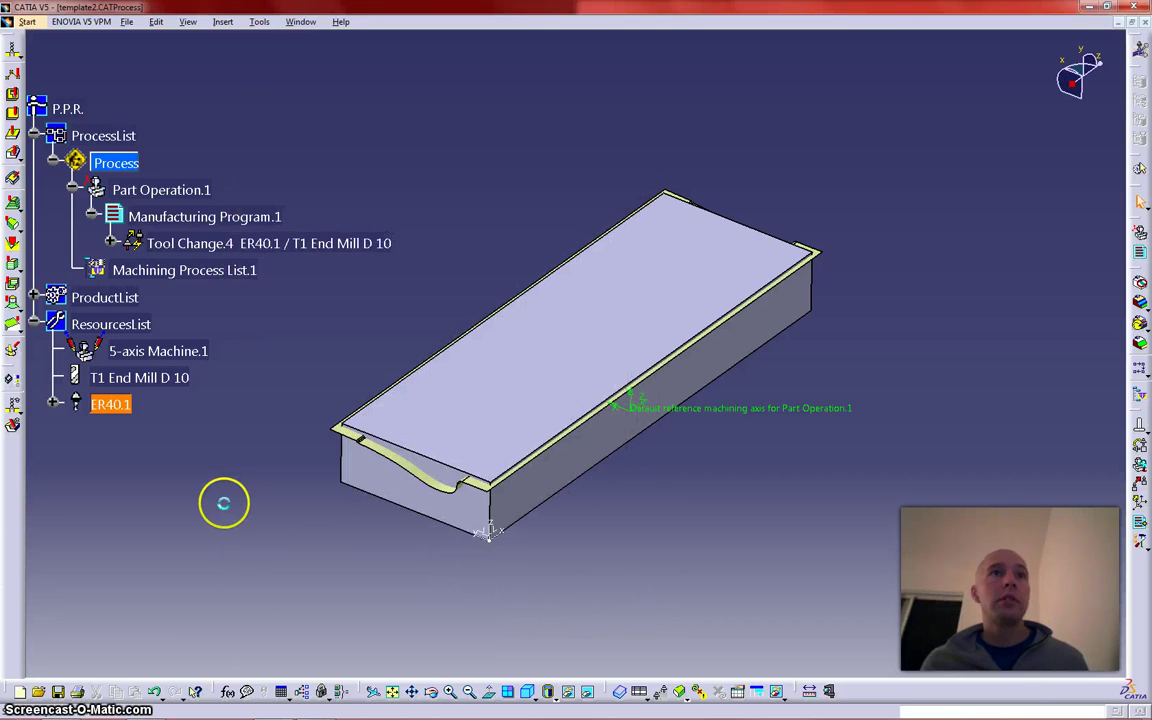
Step: Rename the T1 End Mill D 10 tool in the resources list as T1 10mm Endmill
{"action": "double_click", "coordinate": [158, 380]}
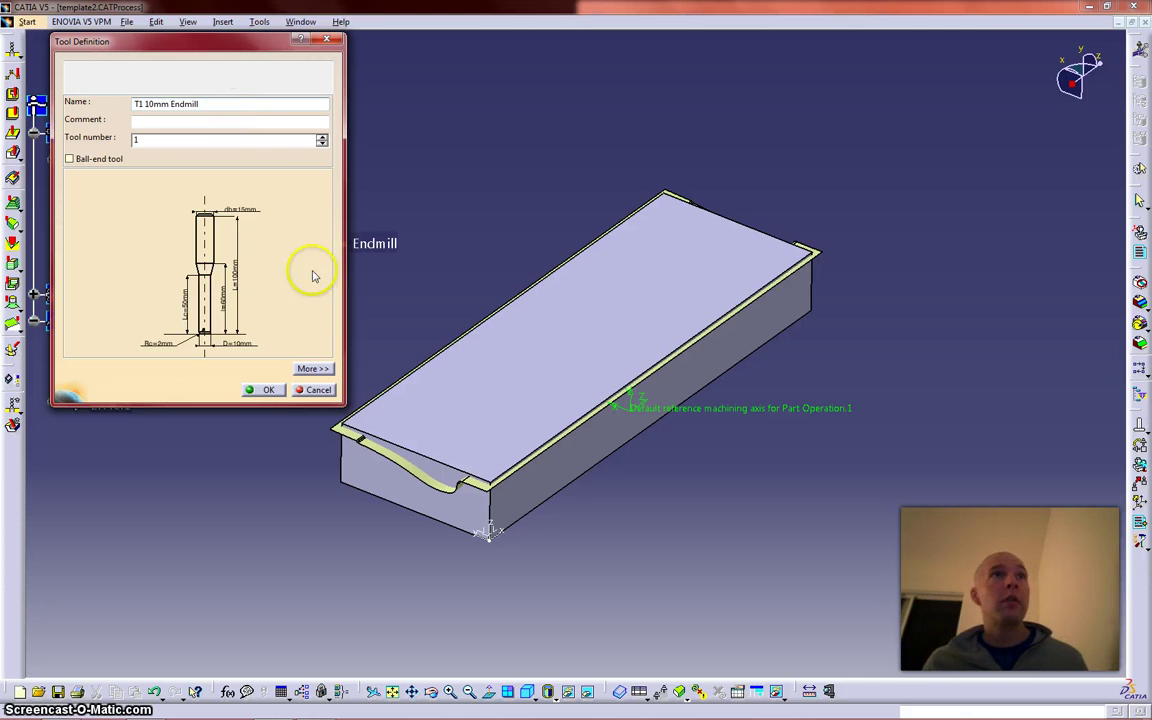
{"action": "left_click", "coordinate": [262, 389]}
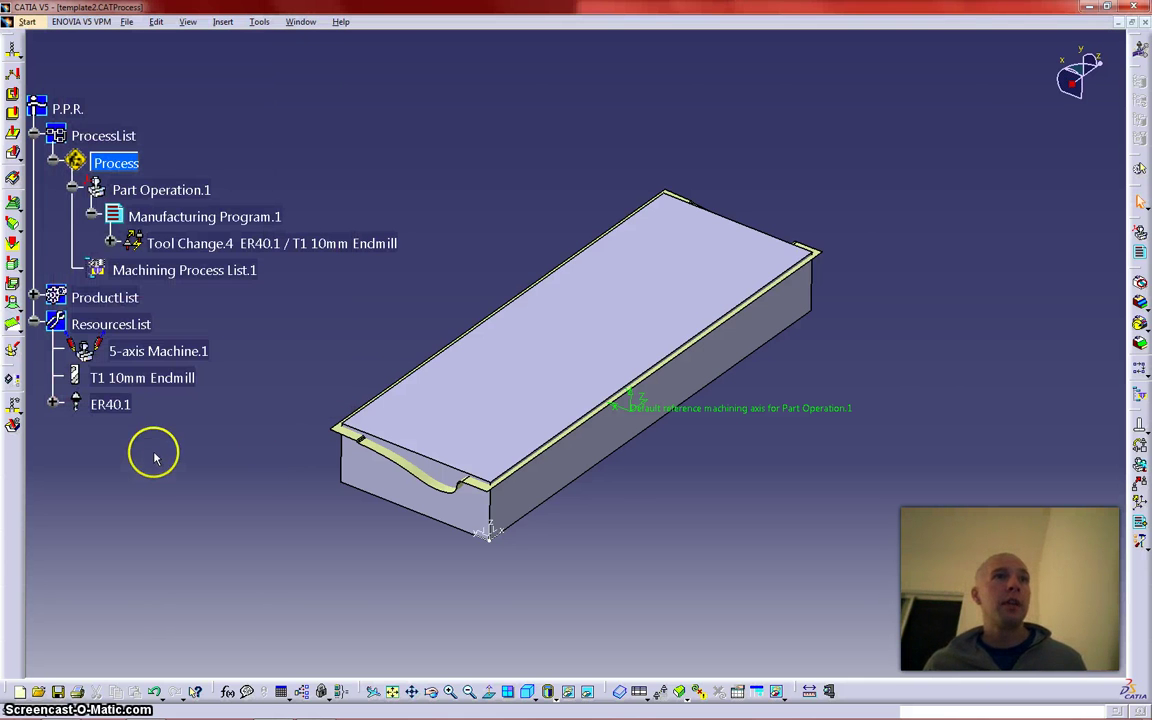
Step: Expand the ER40.1 tool assembly in the resources list and duplicate it as an NC resource
{"action": "left_click", "coordinate": [111, 406]}
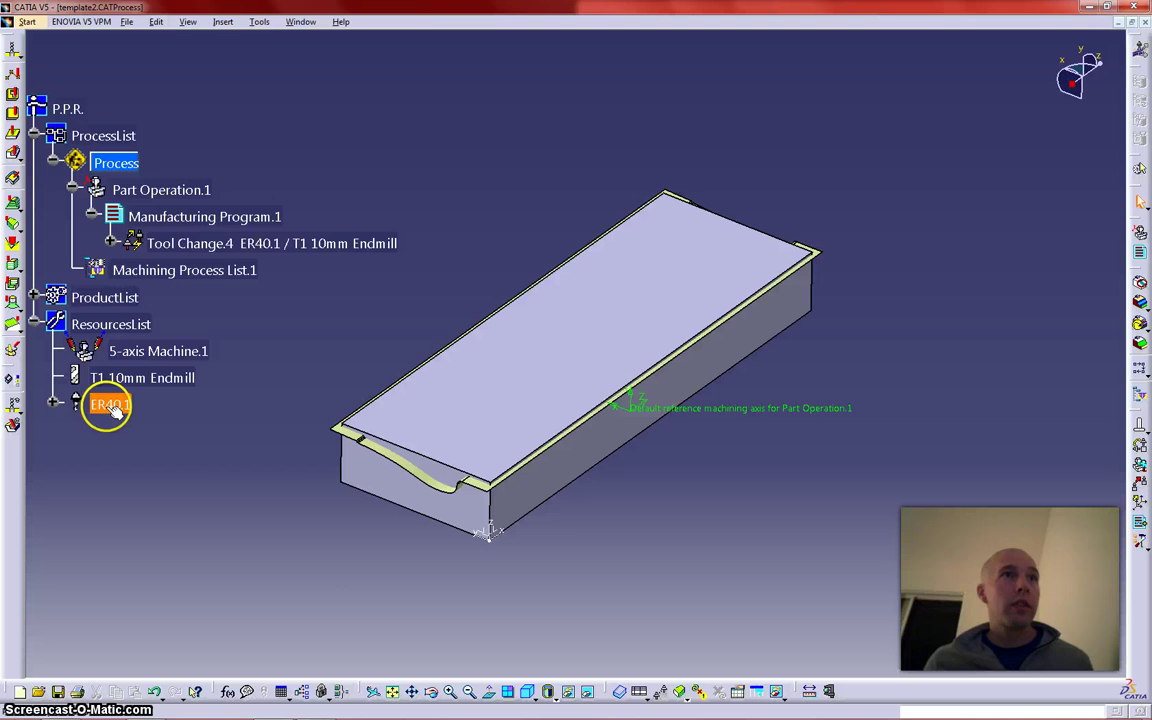
{"action": "left_click", "coordinate": [54, 402]}
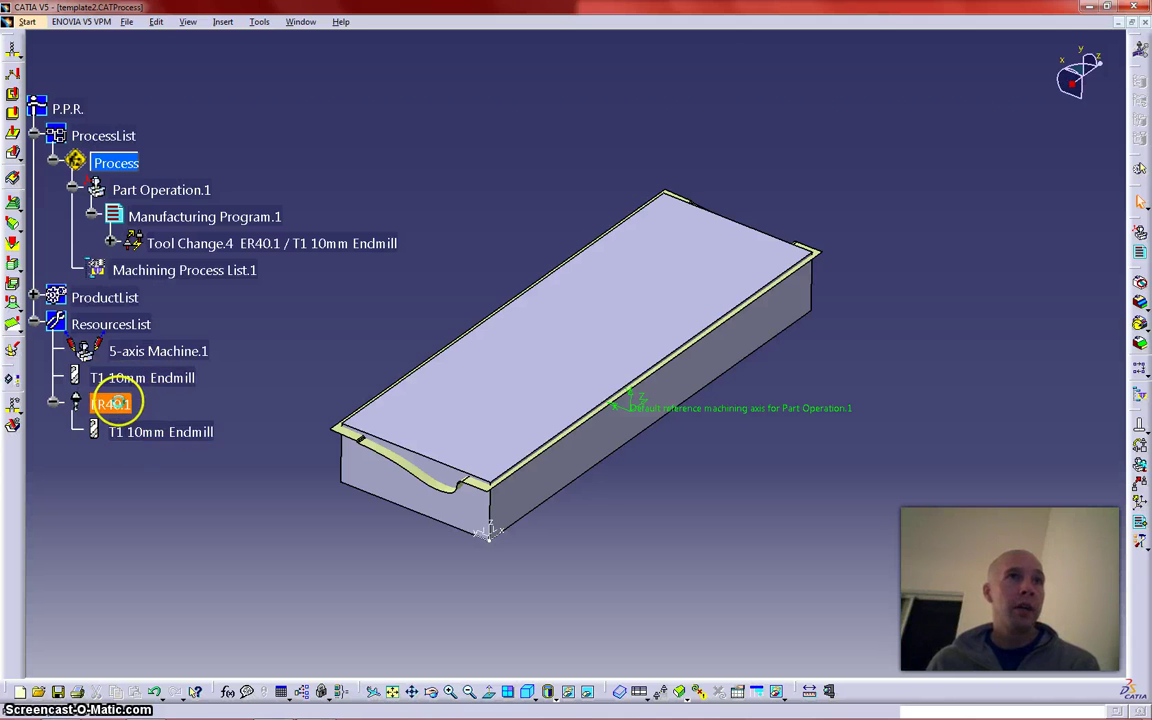
{"action": "right_click", "coordinate": [117, 404]}
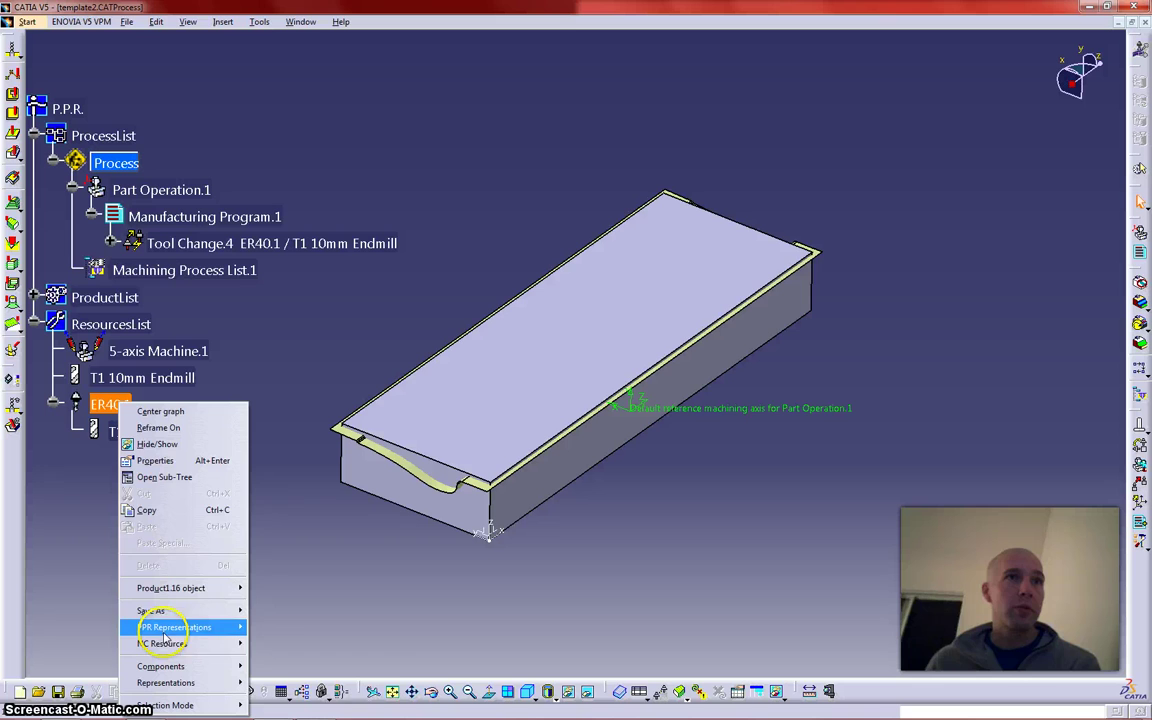
{"action": "left_click", "coordinate": [78, 500]}
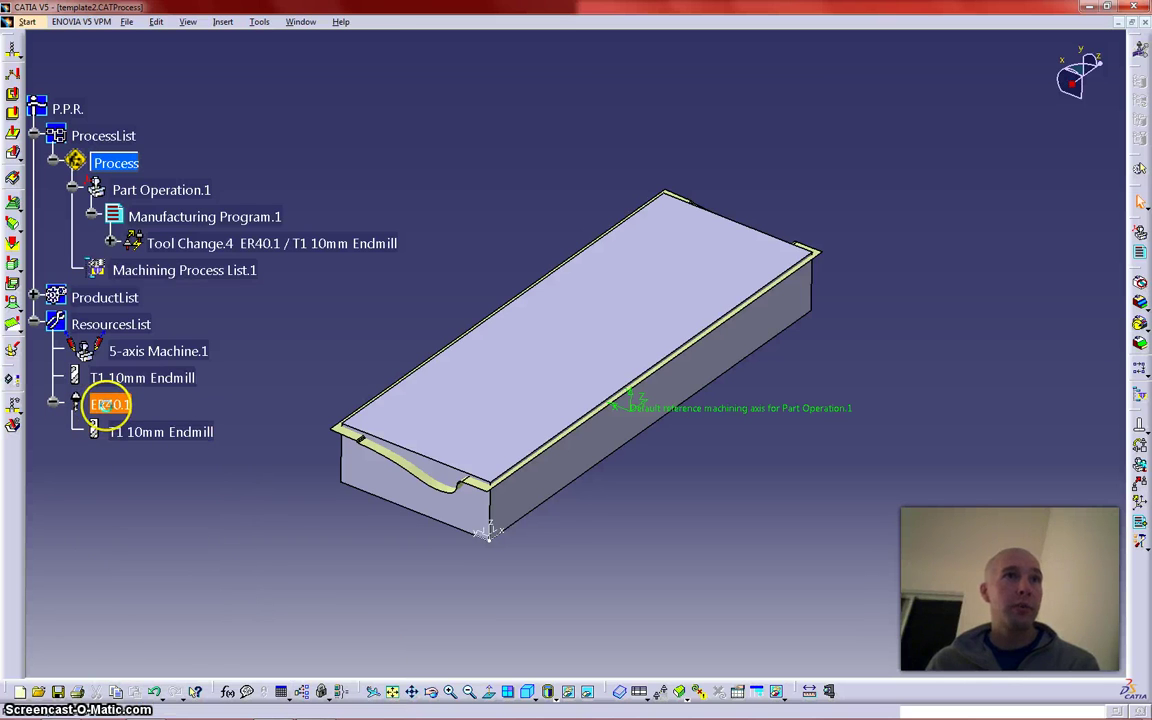
{"action": "right_click", "coordinate": [110, 405]}
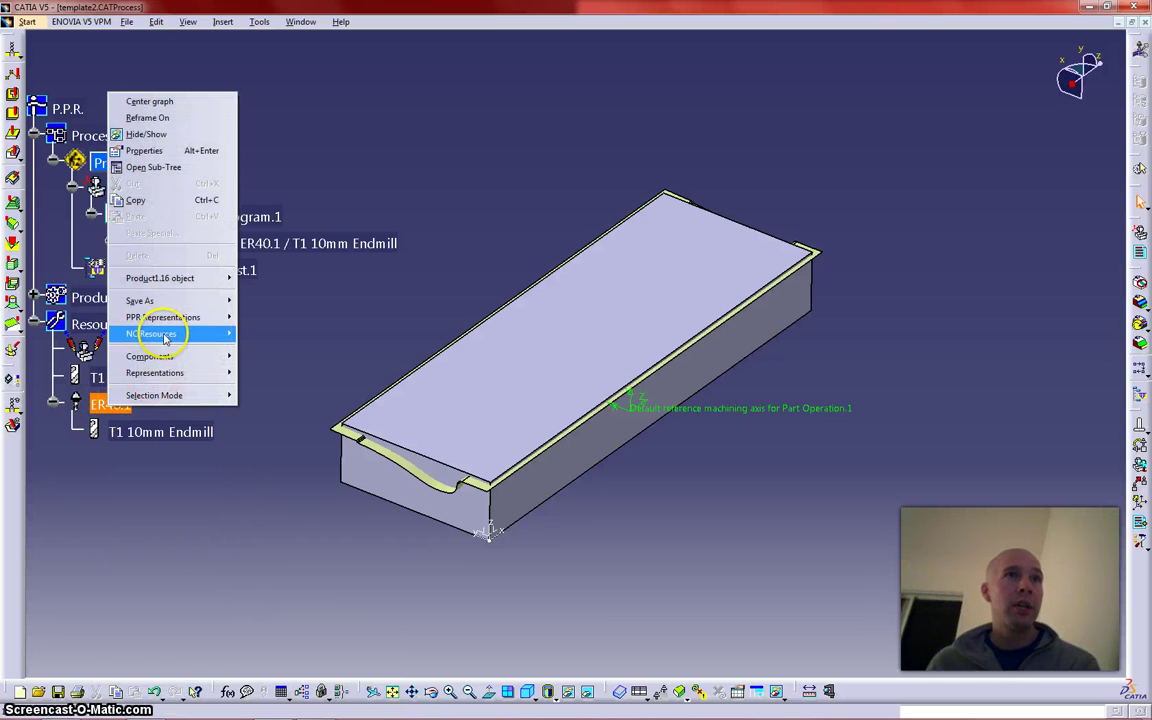
{"action": "mouse_move", "coordinate": [178, 336]}
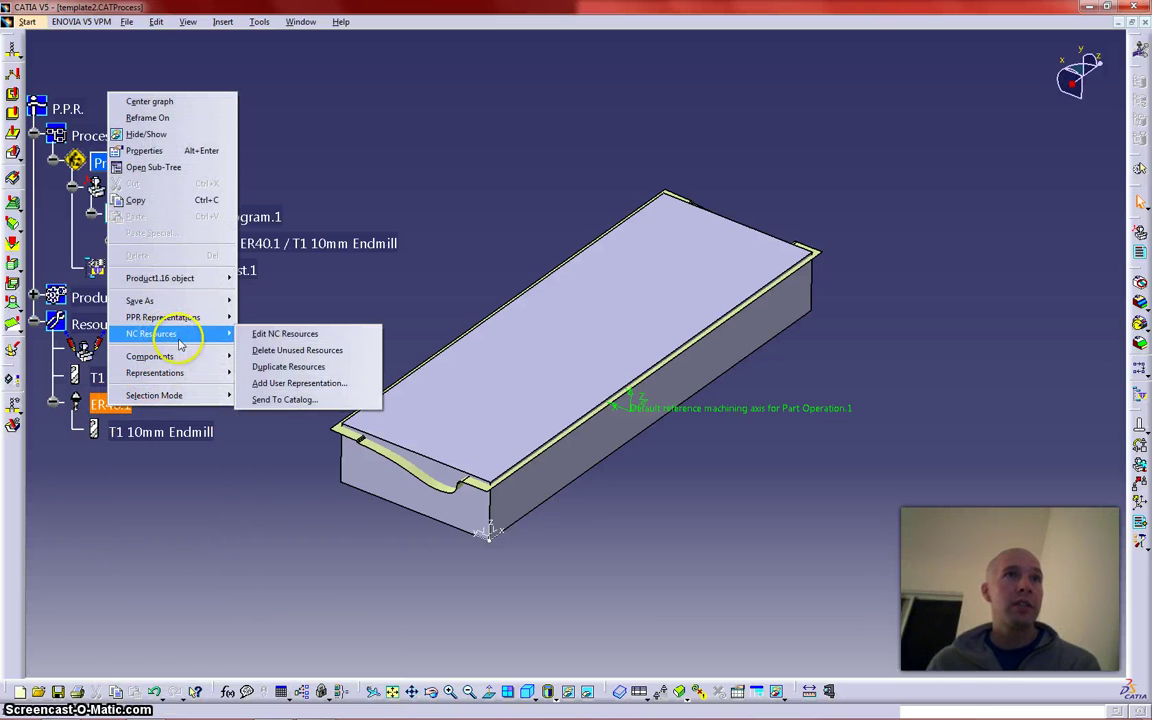
{"action": "left_click", "coordinate": [285, 367]}
Step: Rename the duplicated tool assembly ER40.1_1 in the resources list as ER40.2 and accept the definition
{"action": "left_click", "coordinate": [128, 458]}
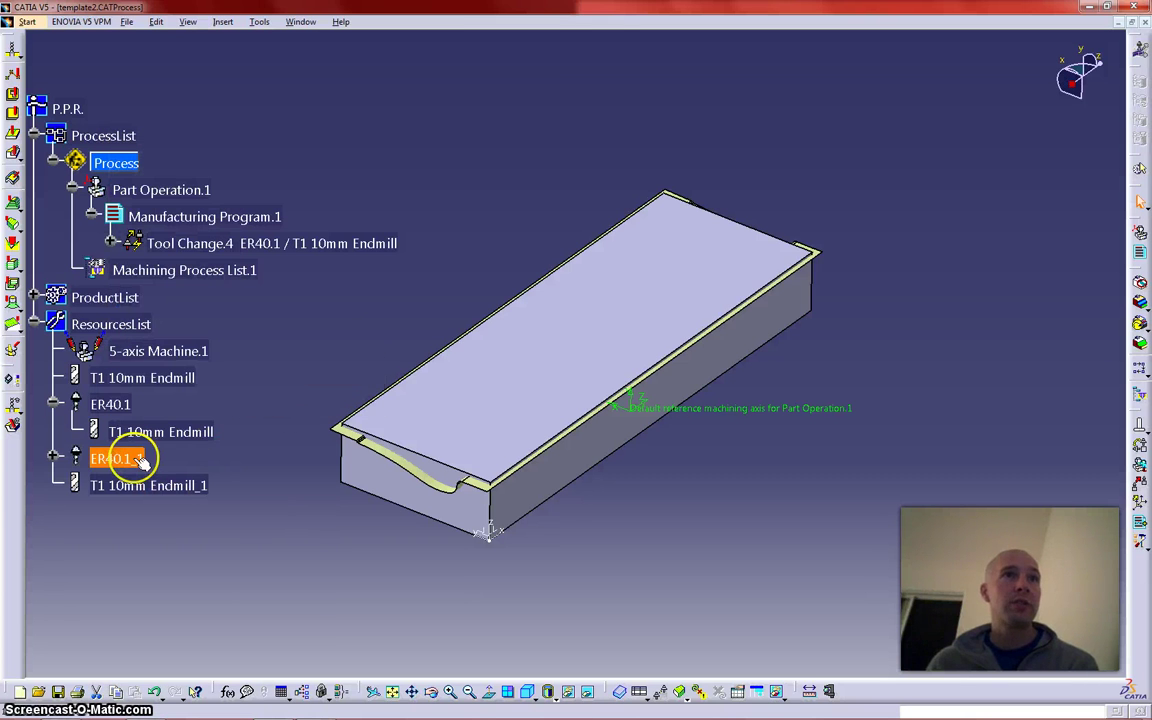
{"action": "double_click", "coordinate": [131, 458]}
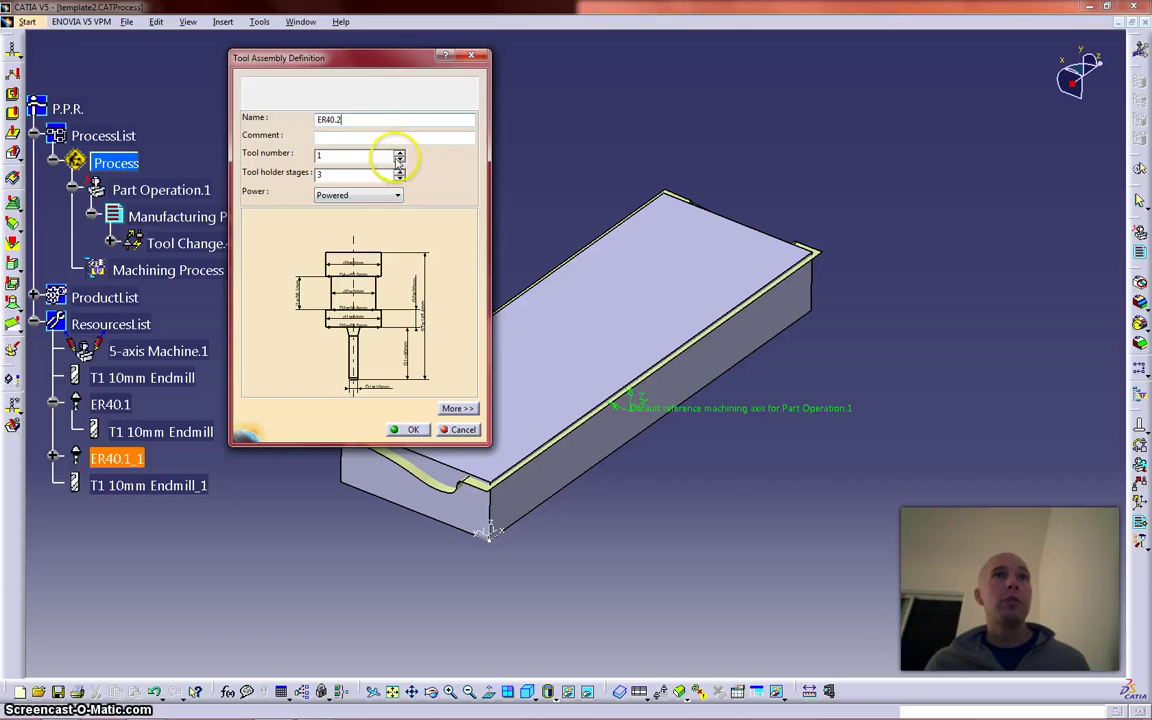
{"action": "left_click", "coordinate": [405, 429]}
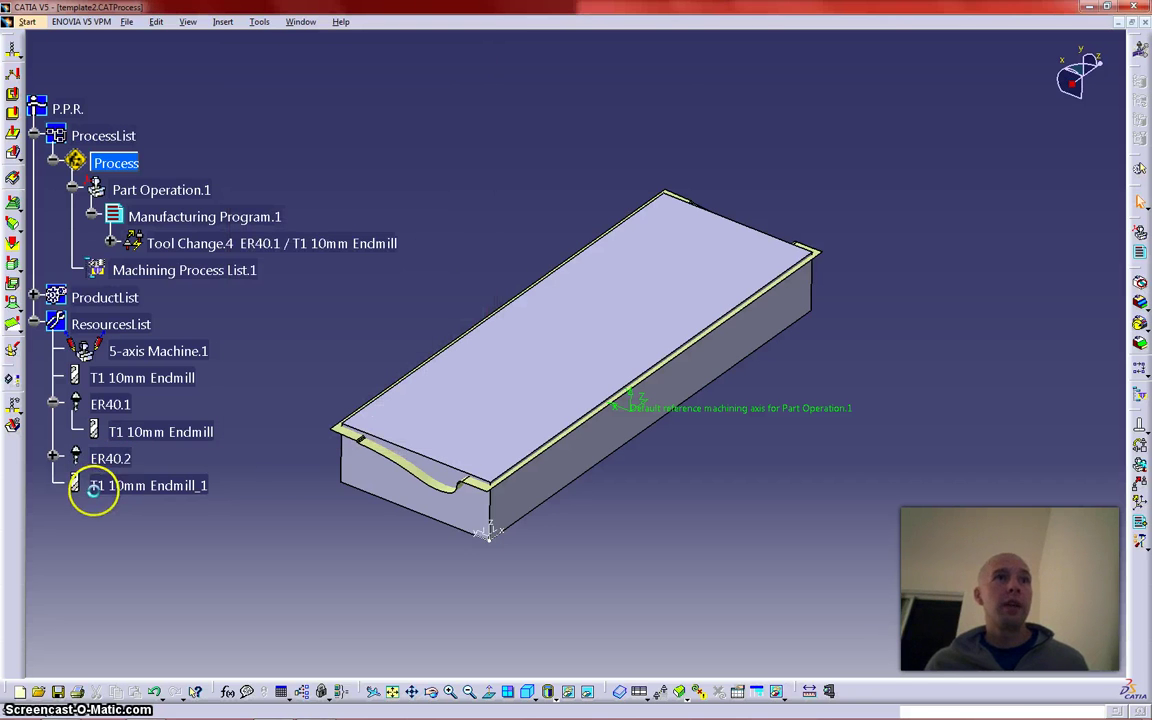
Step: Rename the duplicated T1 10mm Endmill_1 tool as T2 10mm Ballmill and make it a ball-end tool
{"action": "left_click", "coordinate": [117, 485]}
{"action": "double_click", "coordinate": [117, 485]}
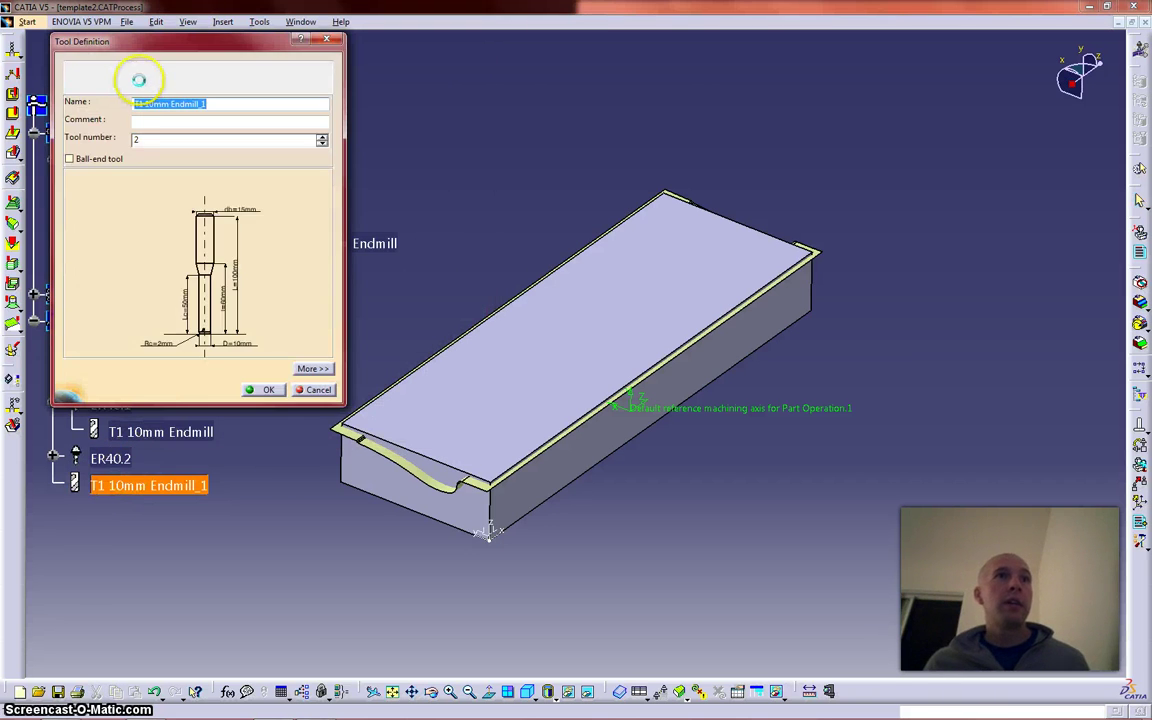
{"action": "left_click", "coordinate": [141, 139]}
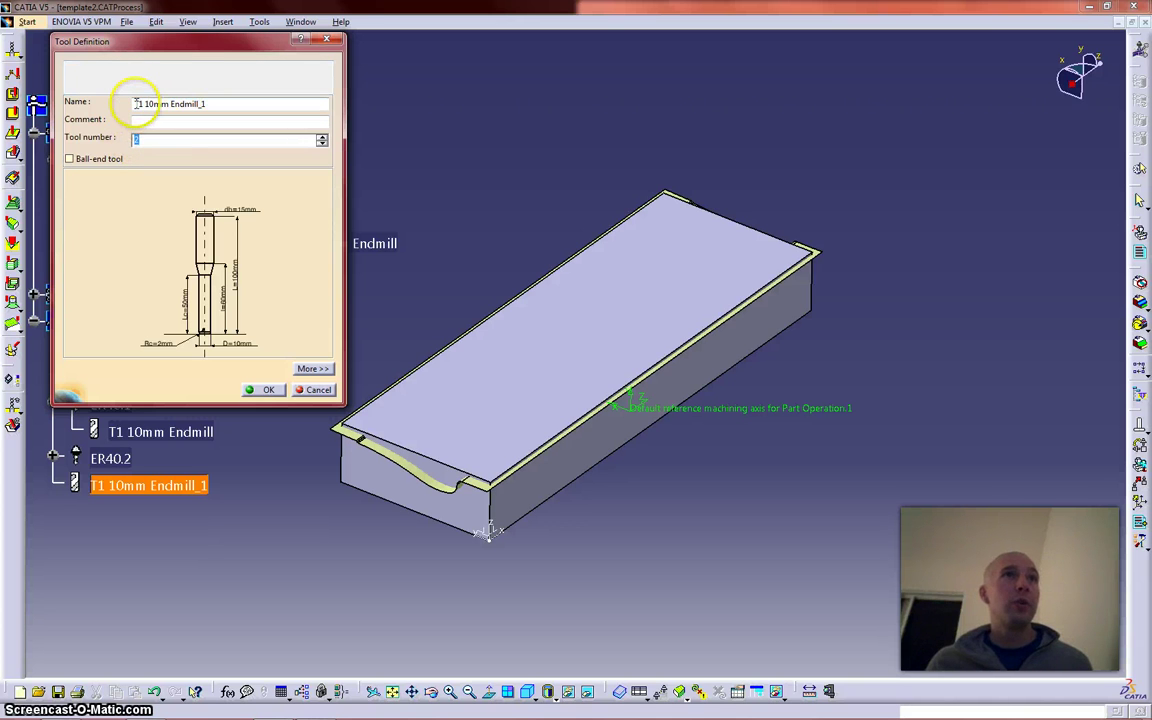
{"action": "left_click", "coordinate": [136, 104]}
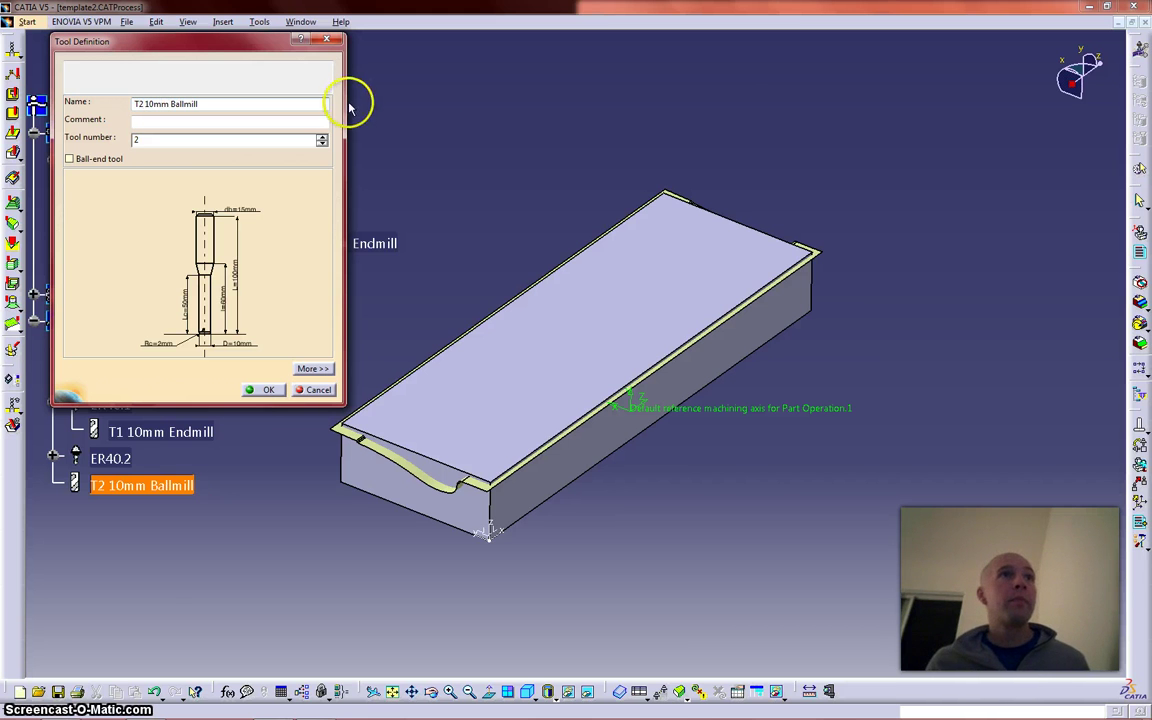
{"action": "left_click", "coordinate": [69, 158]}
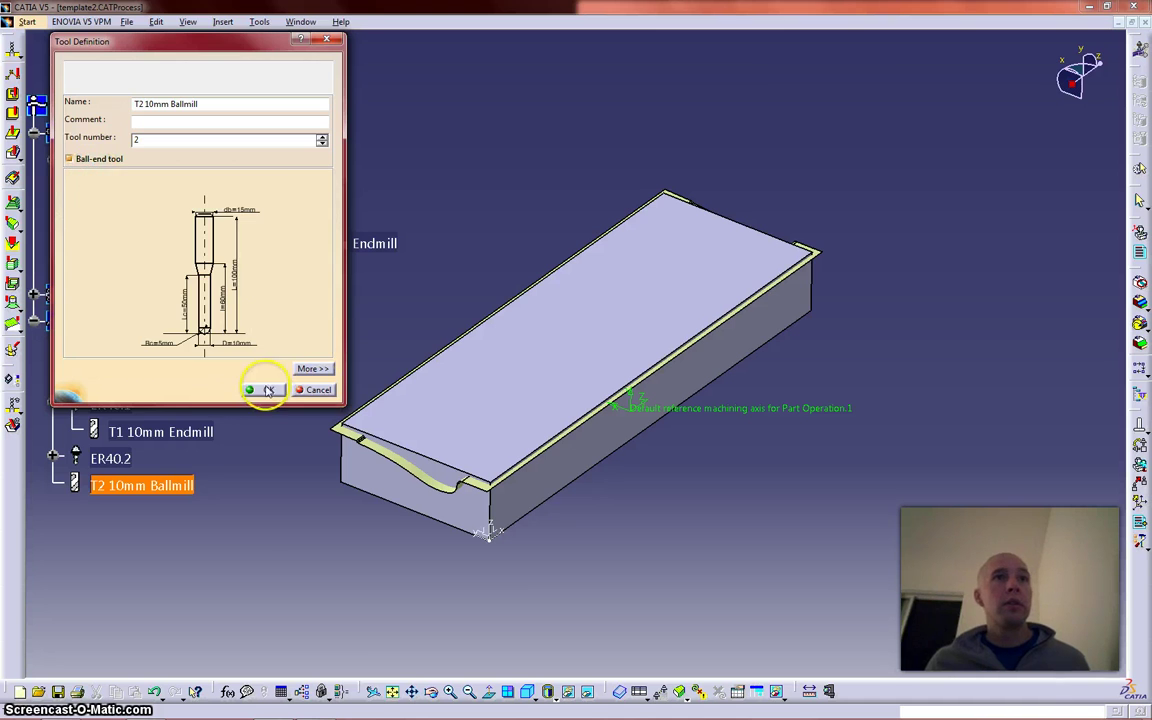
{"action": "left_click", "coordinate": [262, 389]}
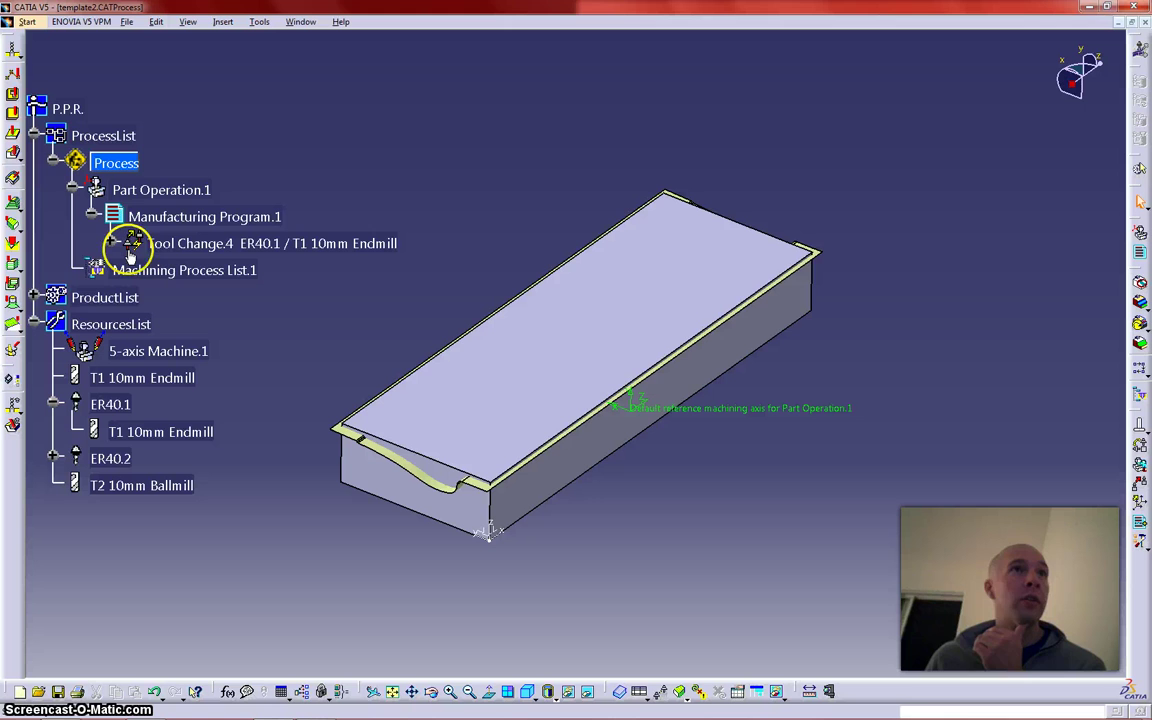
Step: Open the Point to Point .4 operation under Tool Change.4 and switch its tool to a T-slotter
{"action": "left_click", "coordinate": [1140, 428]}
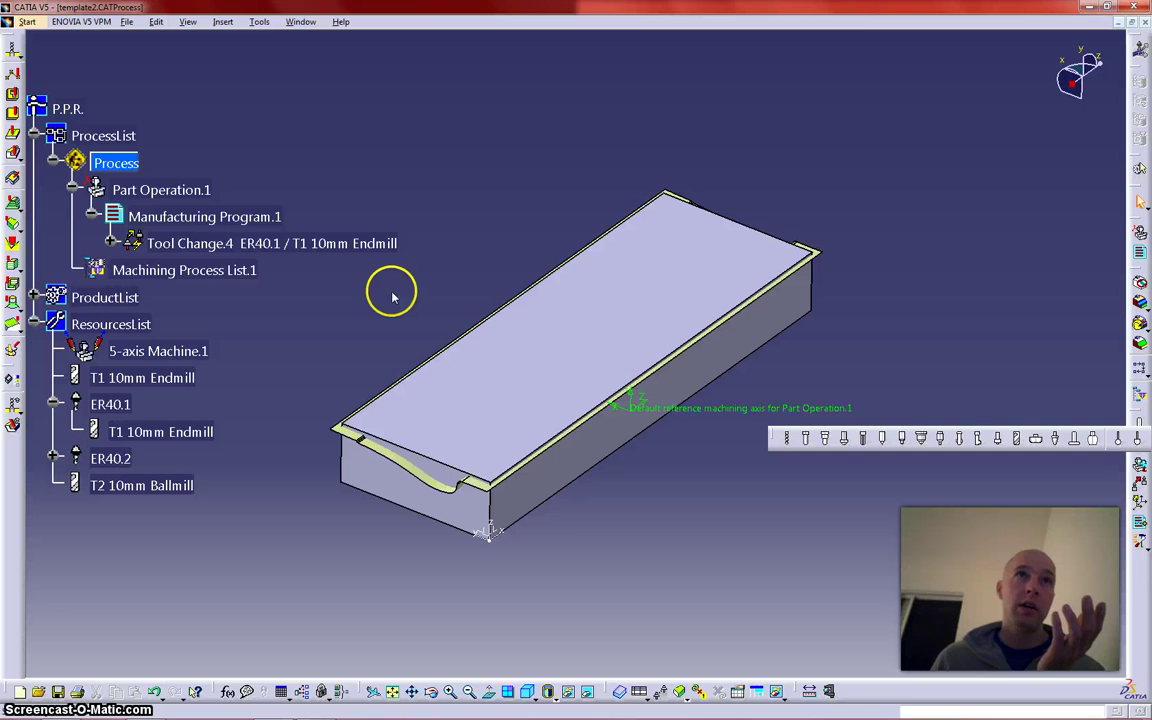
{"action": "left_click", "coordinate": [112, 243]}
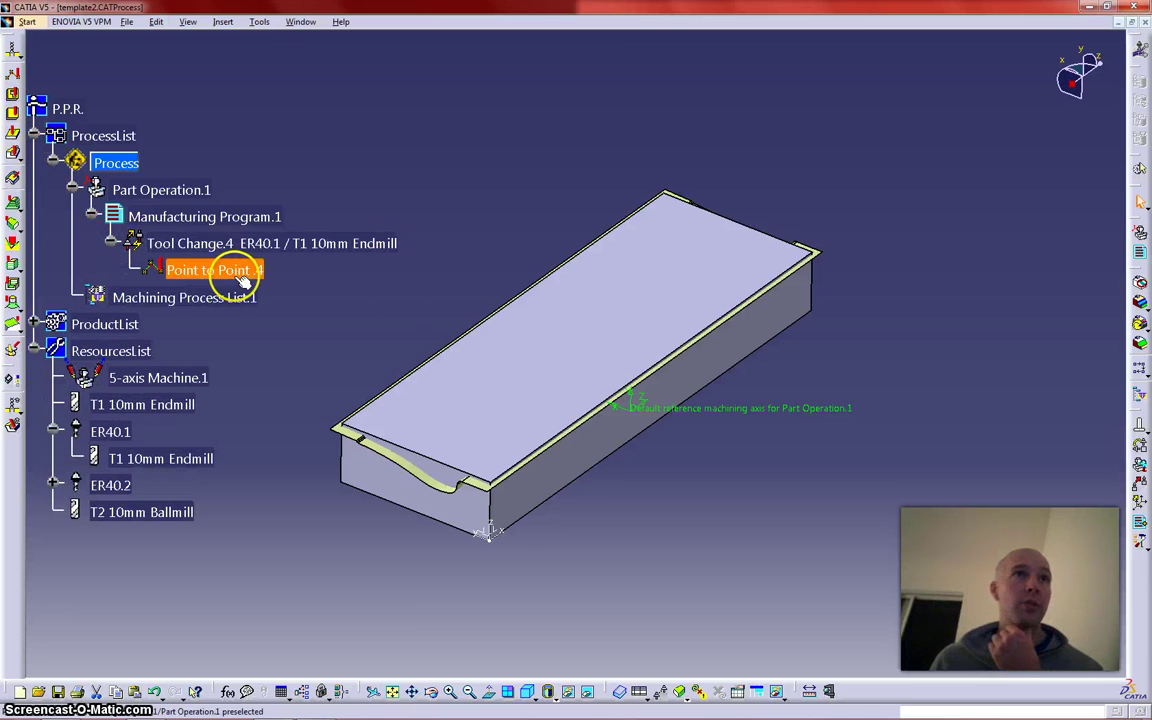
{"action": "double_click", "coordinate": [236, 270]}
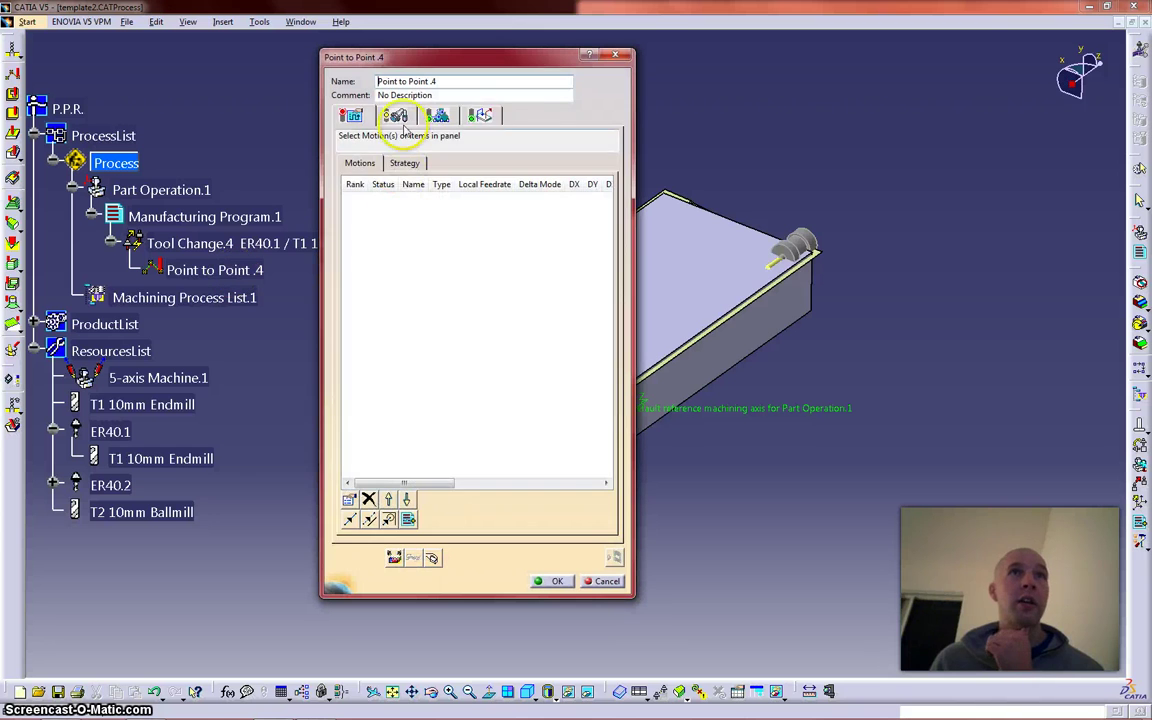
{"action": "left_click", "coordinate": [400, 117]}
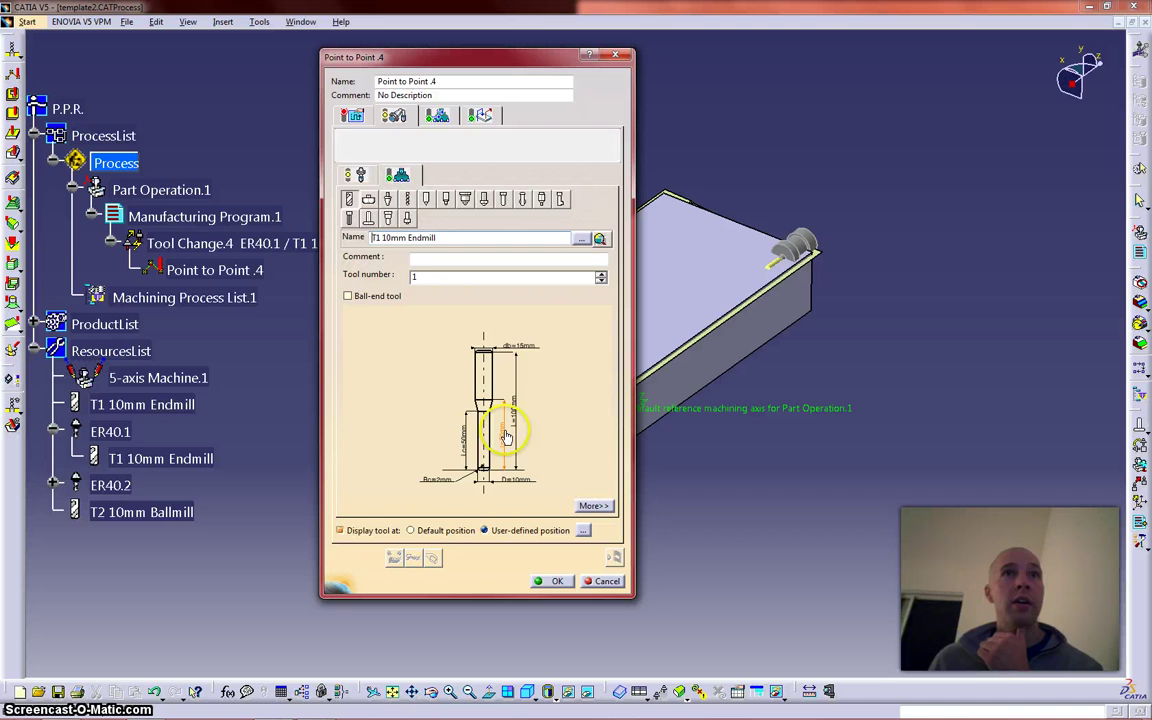
{"action": "left_click", "coordinate": [368, 218]}
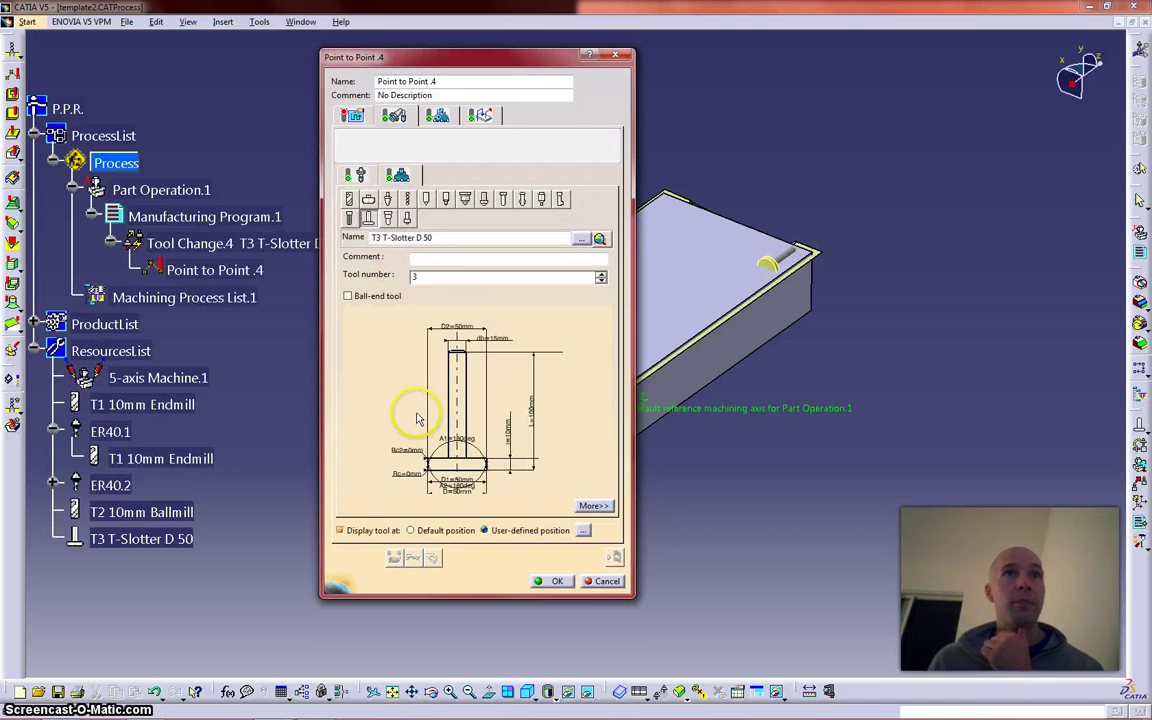
Step: Create a tool assembly named ER40.3 for the T-slotter in the Point to Point .4 operation and accept the operation
{"action": "left_click", "coordinate": [355, 178]}
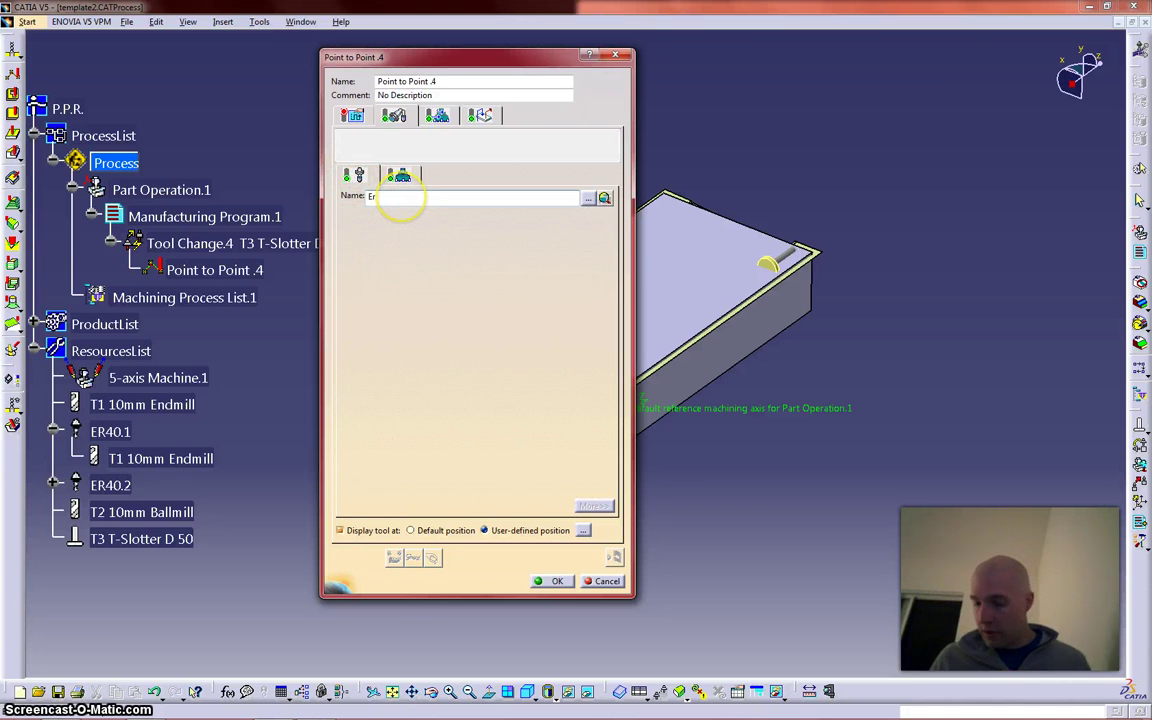
{"action": "left_click", "coordinate": [400, 197]}
{"action": "type", "text": "ER40."}
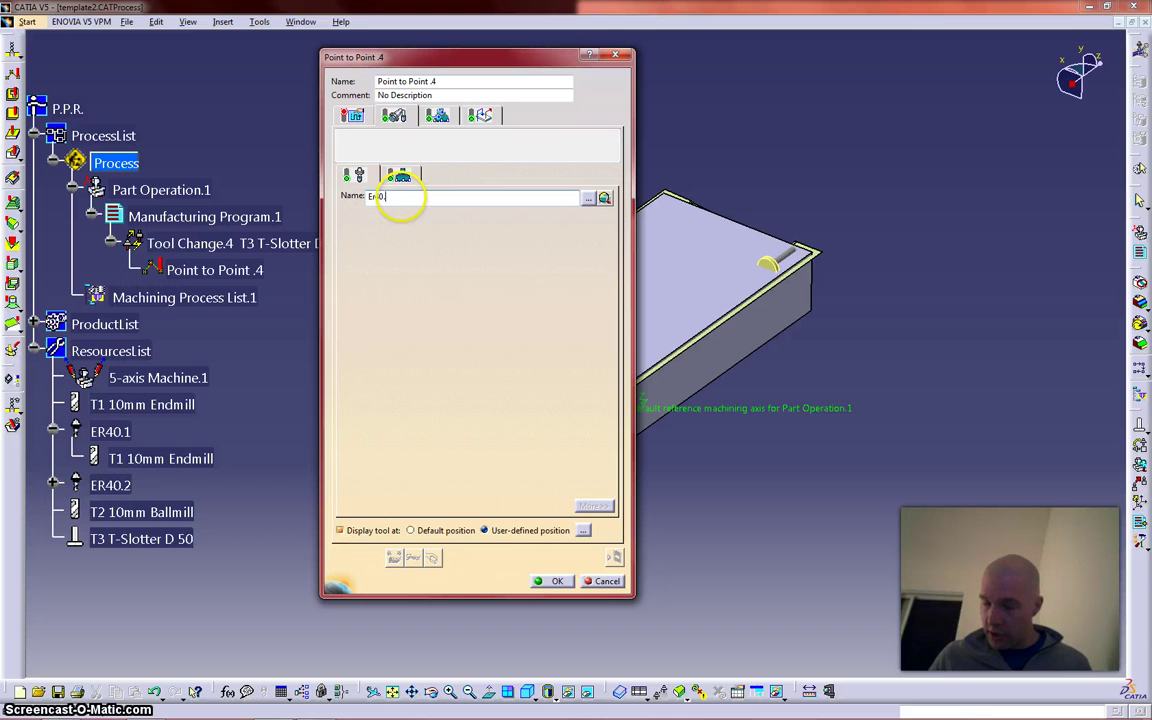
{"action": "type", "text": "3"}
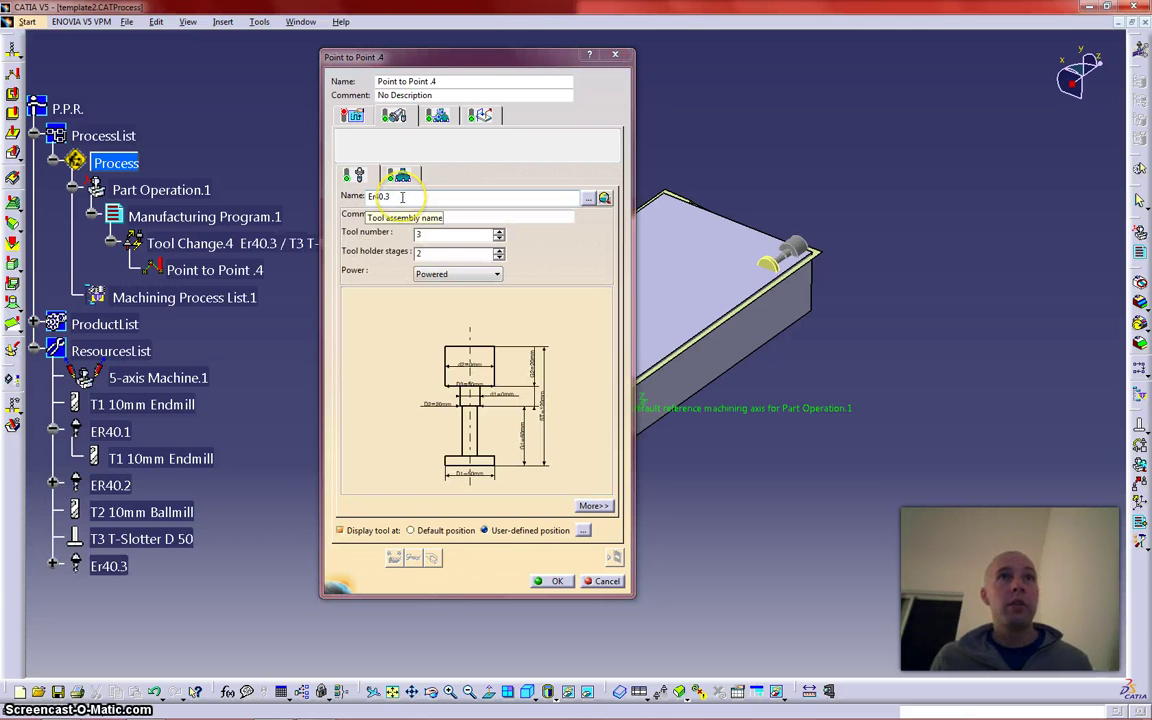
{"action": "left_click", "coordinate": [402, 197]}
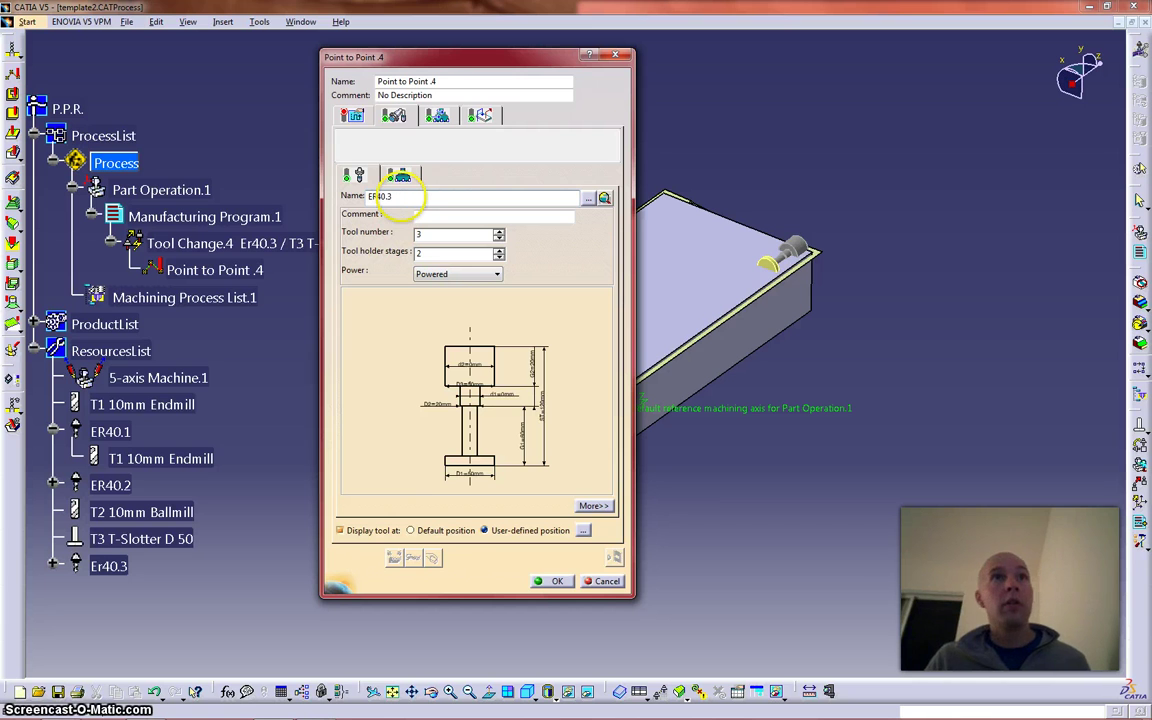
{"action": "left_click", "coordinate": [549, 581]}
Step: Open the ER40.3 assembly definition from the resources list and set holder diameters D2 to 63.5 mm and D3 to 50.8 mm
{"action": "left_click", "coordinate": [110, 566]}
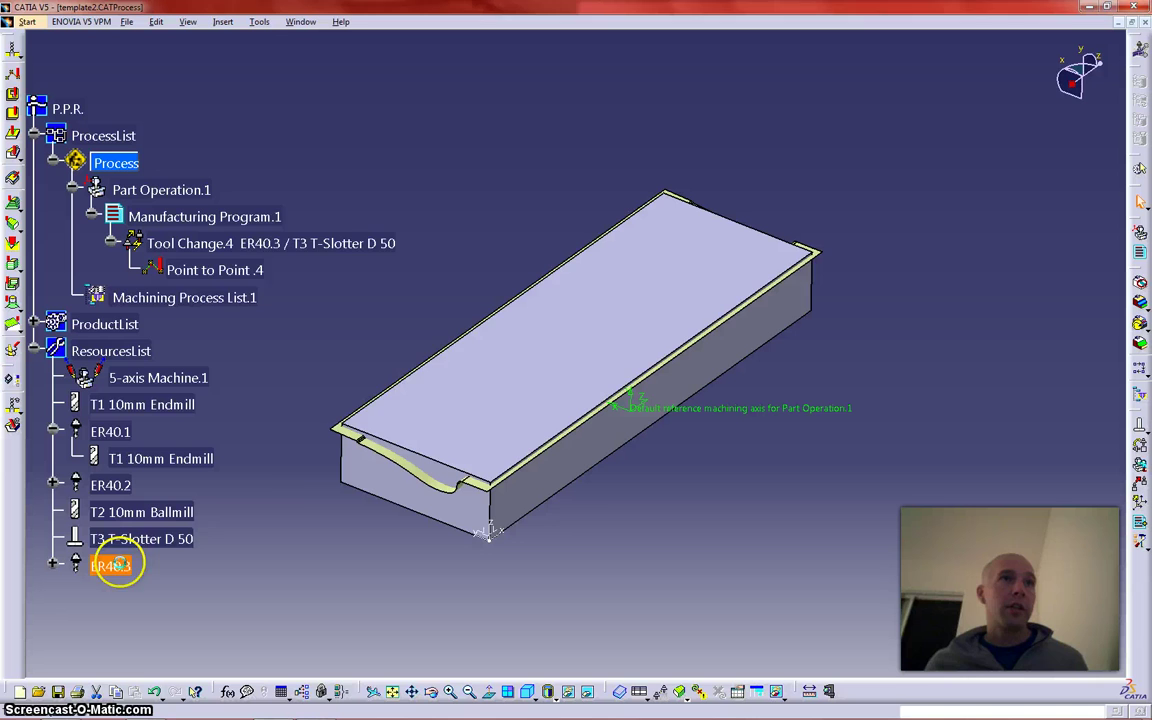
{"action": "double_click", "coordinate": [118, 566]}
{"action": "left_click_drag", "start_coordinate": [490, 443], "coordinate": [720, 695]}
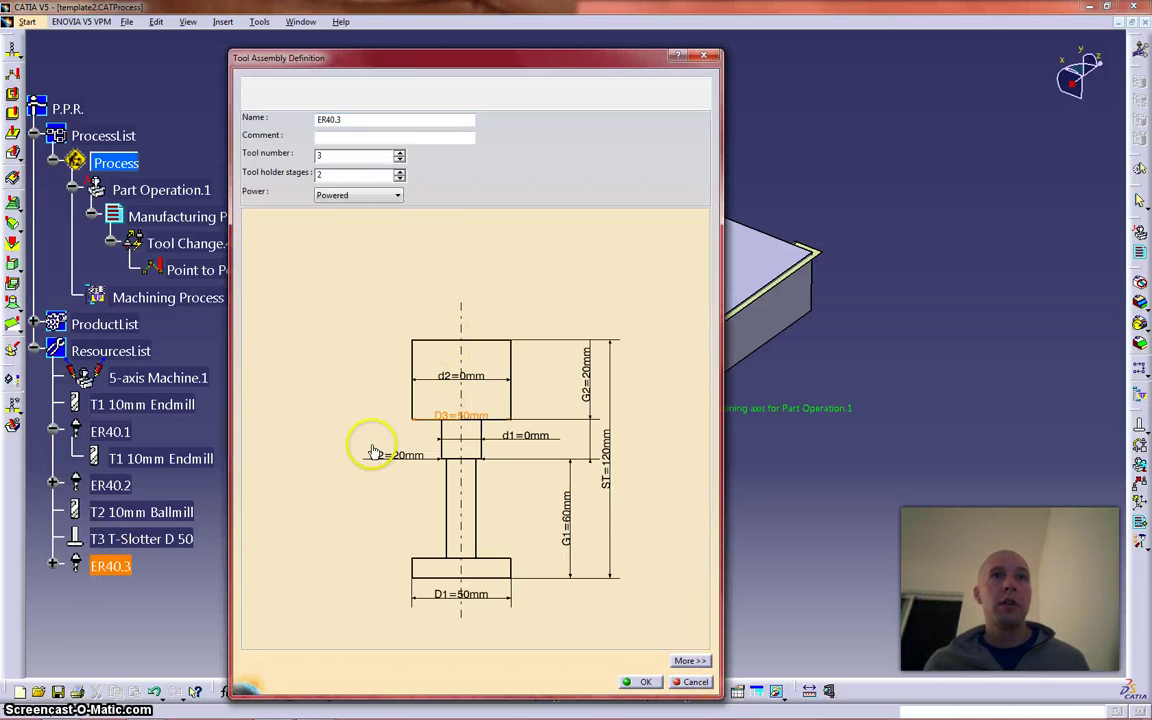
{"action": "double_click", "coordinate": [386, 457]}
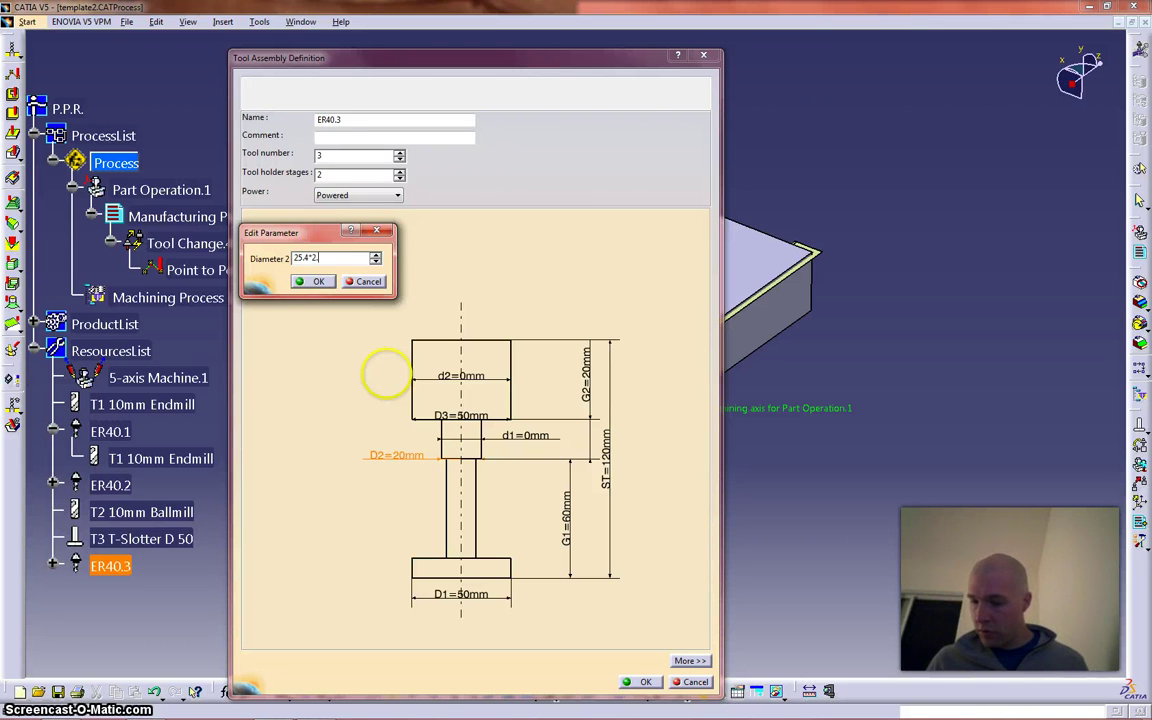
{"action": "key", "text": "Return"}
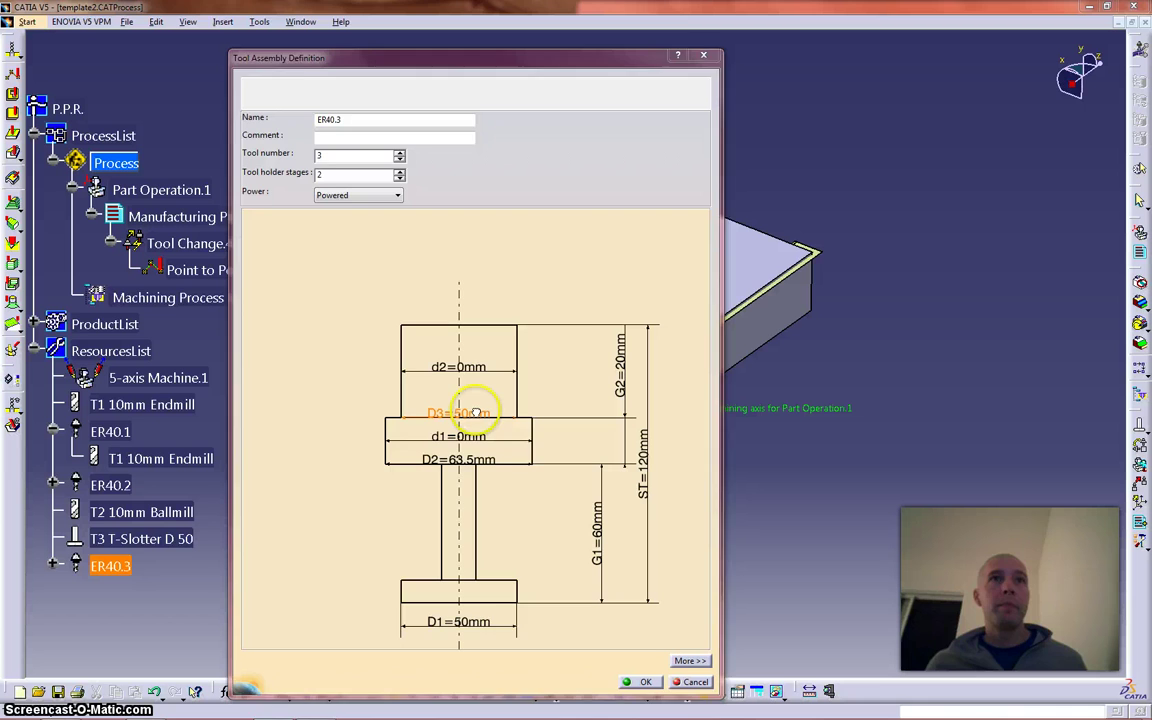
{"action": "double_click", "coordinate": [475, 413]}
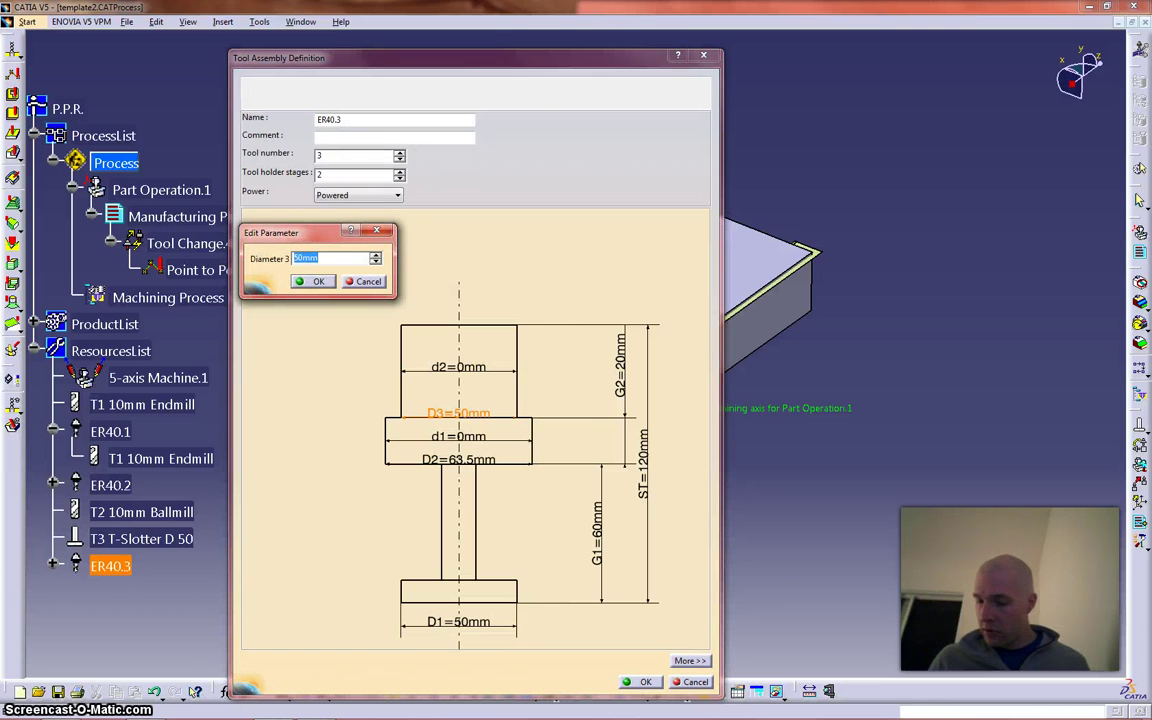
{"action": "key", "text": "Return"}
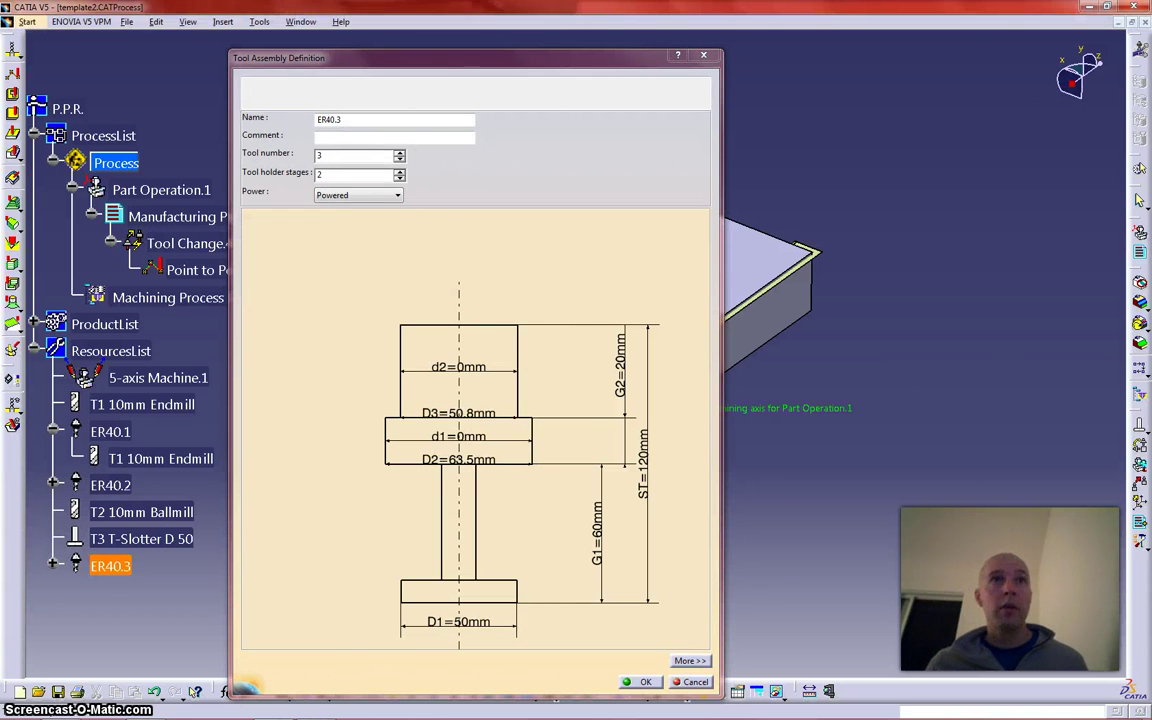
Step: Give the ER40.3 tool holder 3 stages and set holder length l1 to 38.1 mm
{"action": "left_click", "coordinate": [399, 171]}
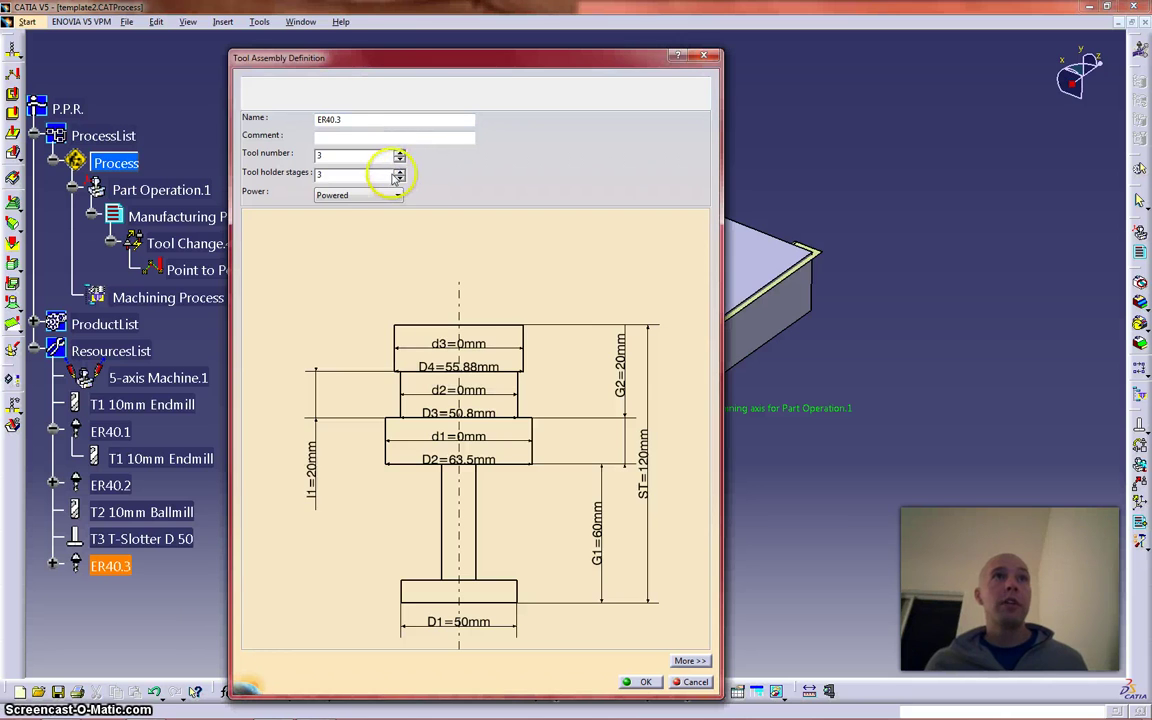
{"action": "double_click", "coordinate": [316, 470]}
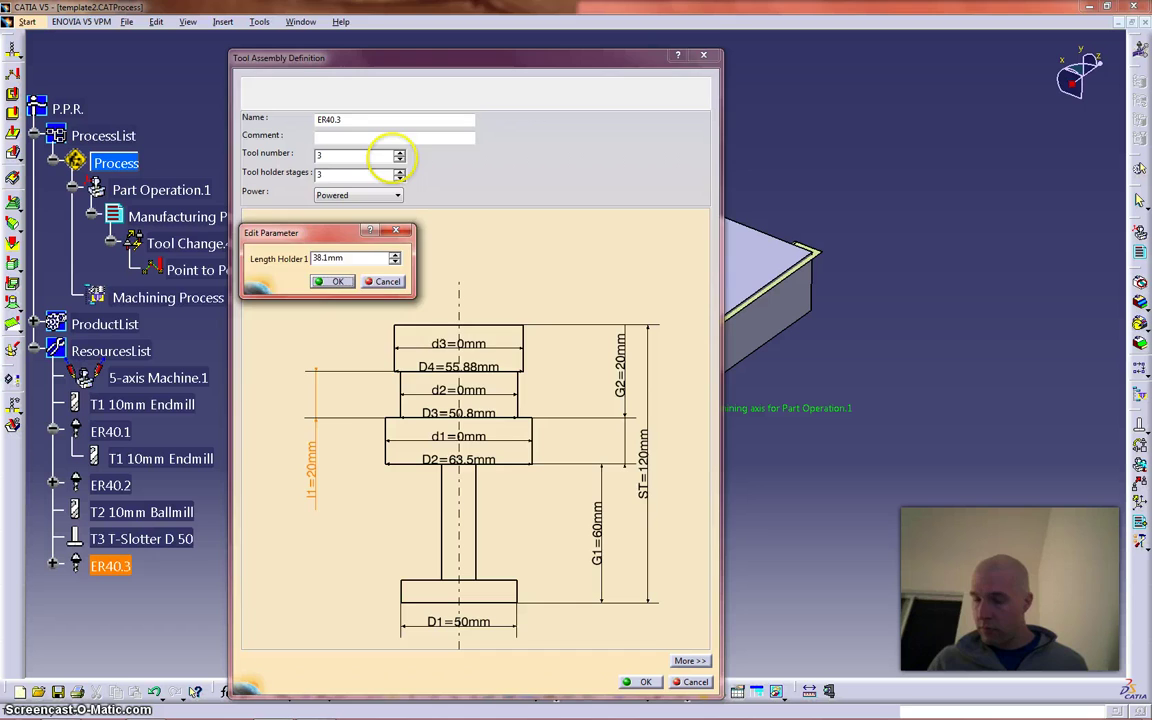
{"action": "key", "text": "Return"}
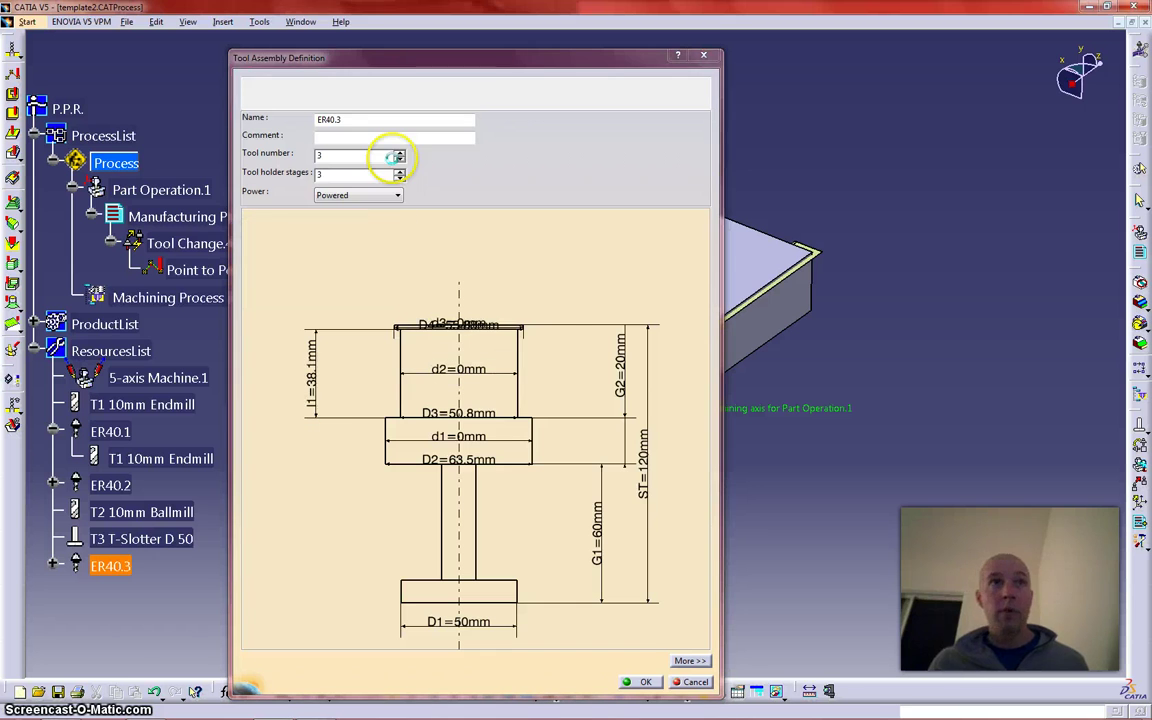
Step: Set ER40.3's total set length to 145.4 mm (120+25.4) and diameter D4 to 63.5 mm, and accept the definition
{"action": "double_click", "coordinate": [648, 478]}
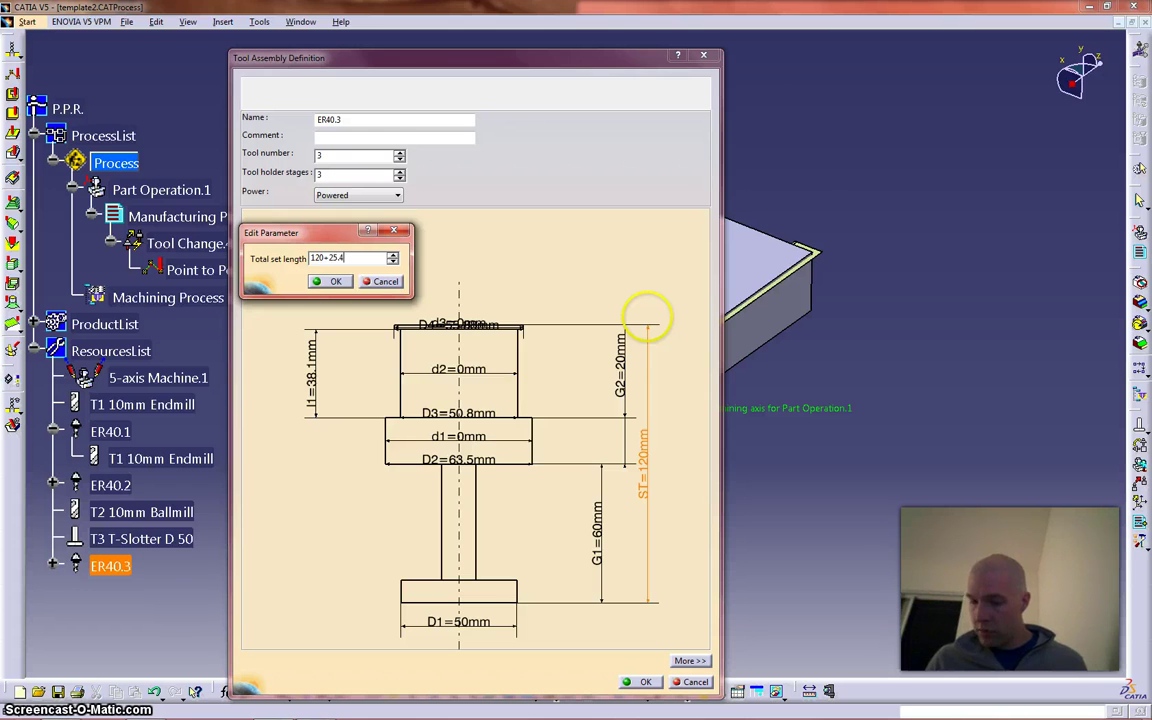
{"action": "type", "text": "120+25.4"}
{"action": "key", "text": "Return"}
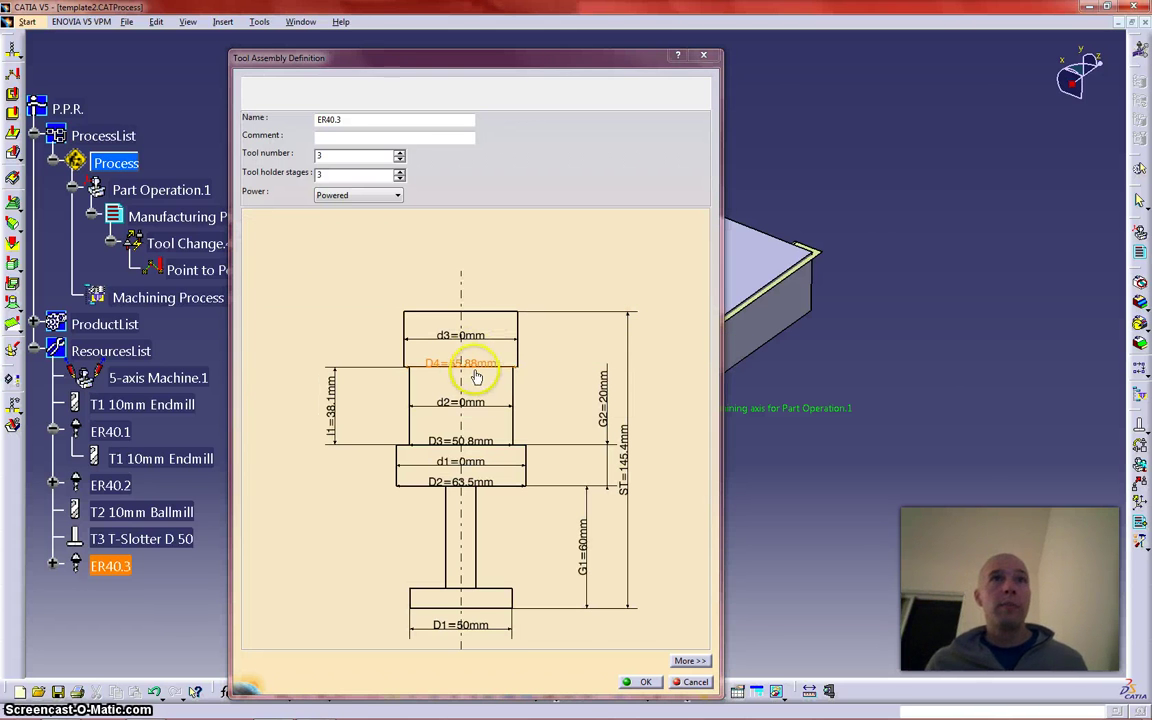
{"action": "double_click", "coordinate": [474, 370]}
{"action": "type", "text": "63."}
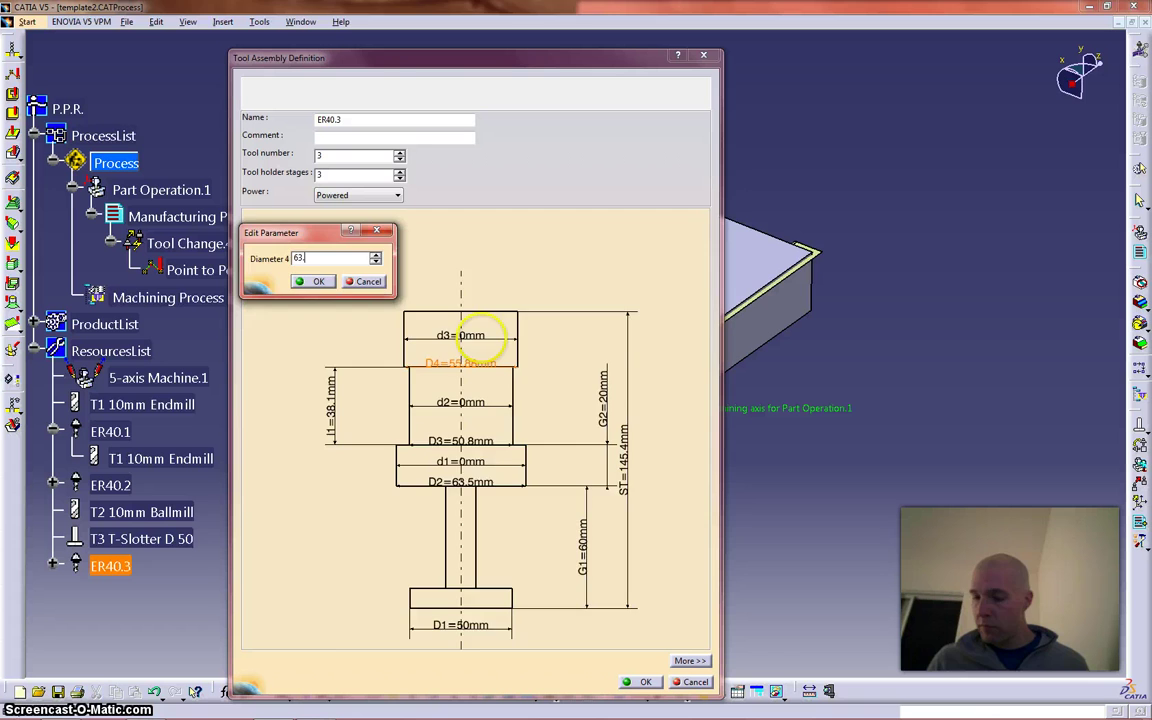
{"action": "type", "text": "5"}
{"action": "key", "text": "Return"}
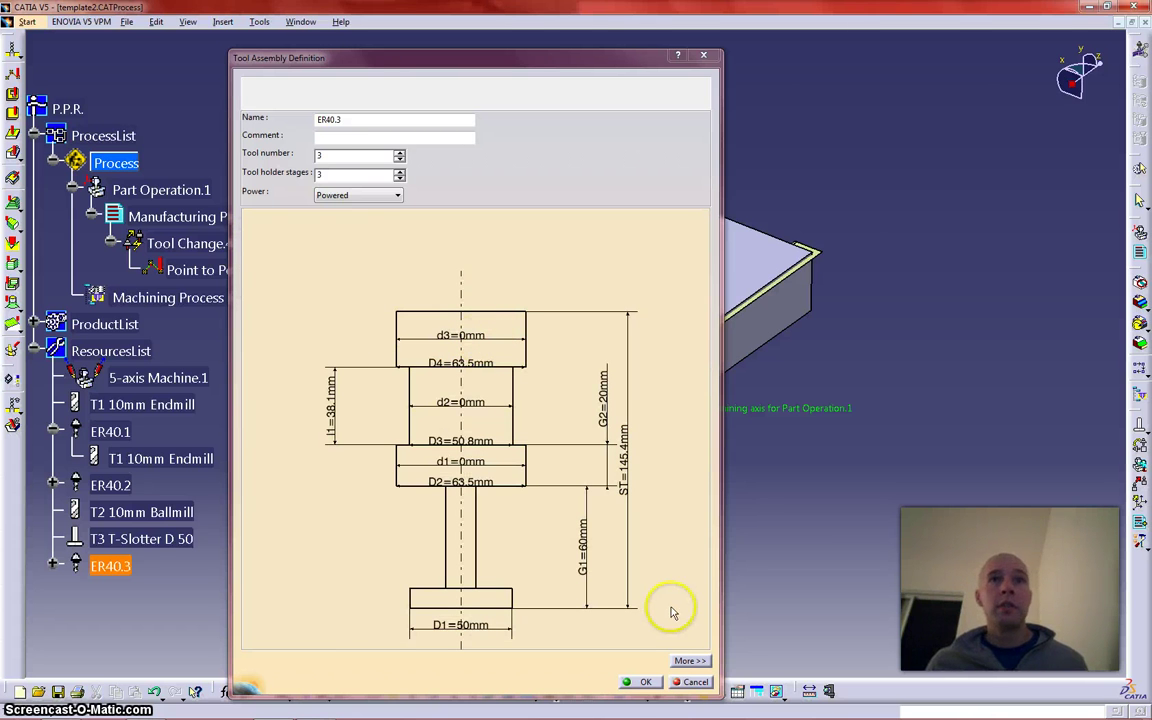
{"action": "left_click", "coordinate": [645, 682]}
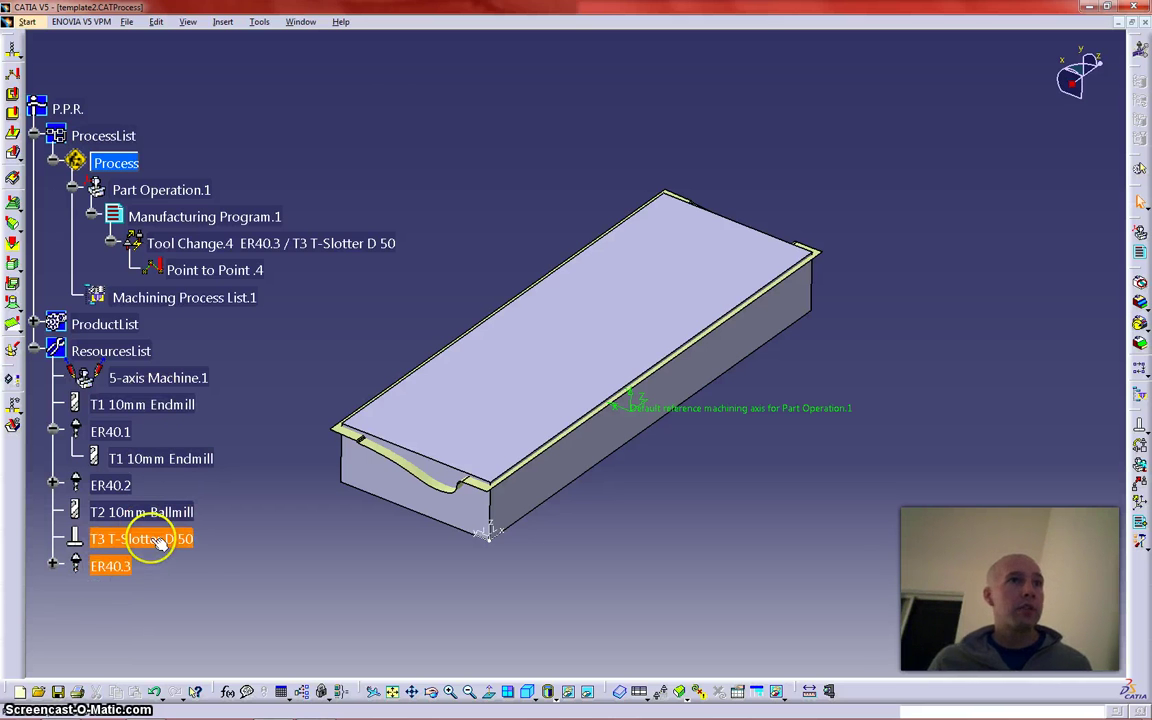
Step: Check which tool the ER40.3 assembly contains, and collapse the ER40.1 and ER40.3 branches of the resources list
{"action": "left_click", "coordinate": [52, 566]}
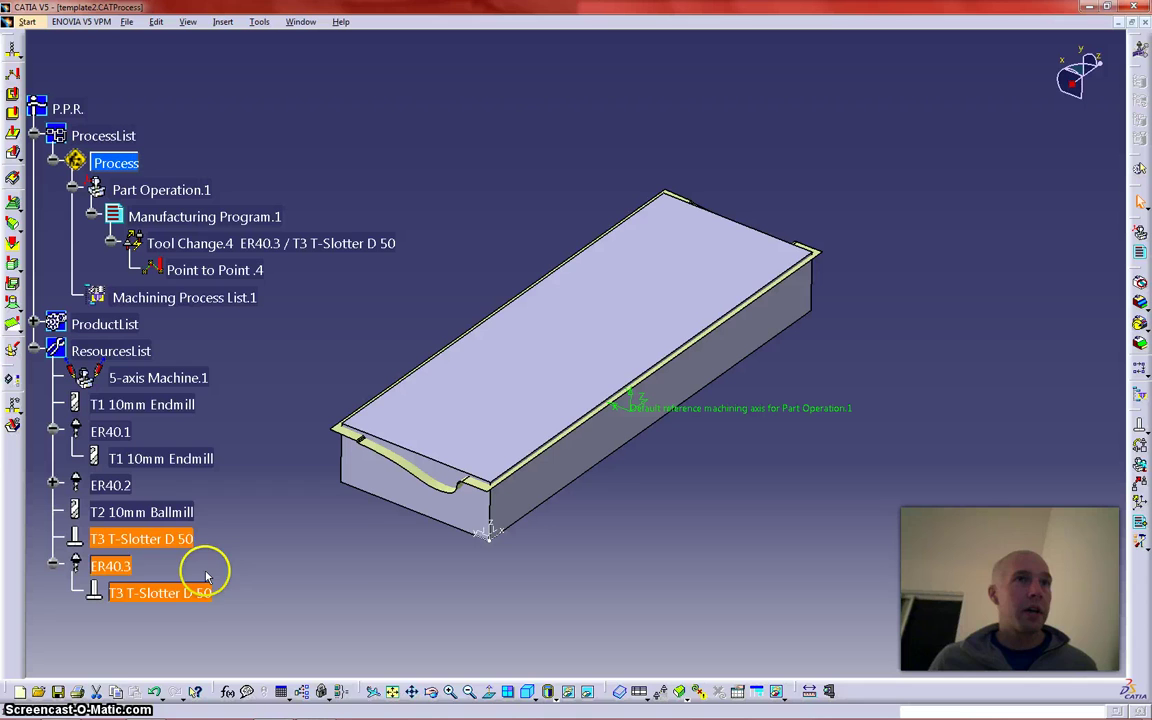
{"action": "left_click", "coordinate": [52, 431]}
{"action": "left_click", "coordinate": [52, 538]}
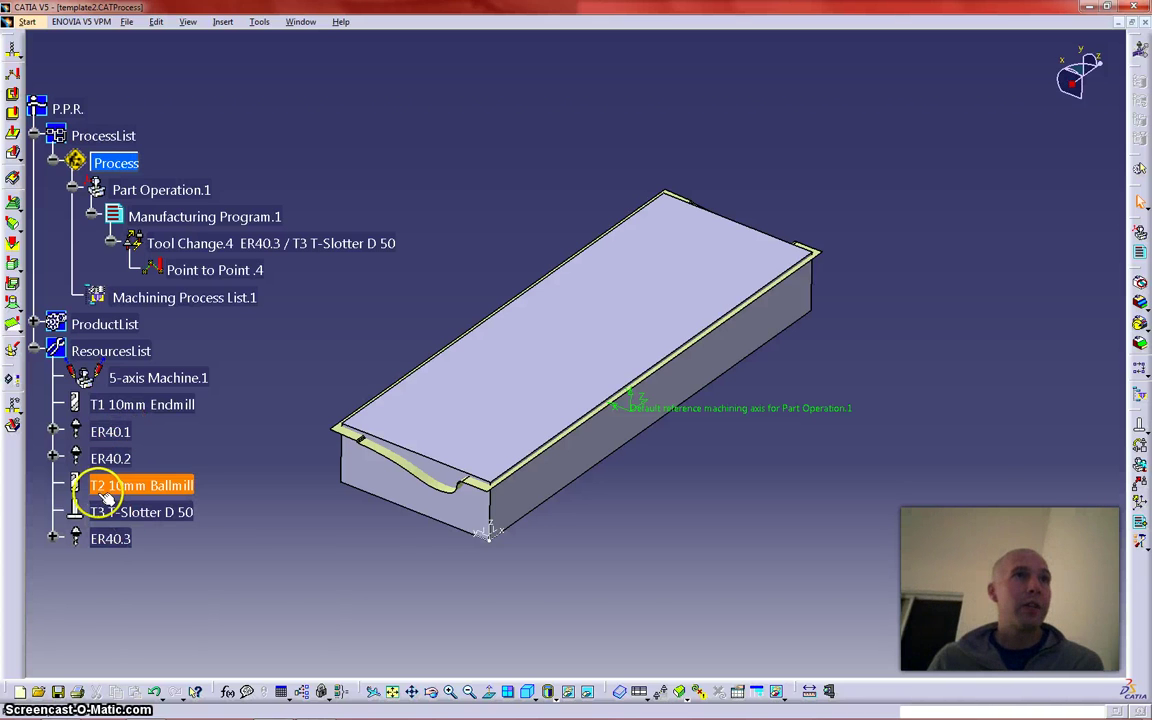
Step: Send the ER40.3 assembly to the existing TOOLS_DERP catalog, widening the save window to check the full catalog path
{"action": "right_click", "coordinate": [108, 538]}
{"action": "mouse_move", "coordinate": [160, 458]}
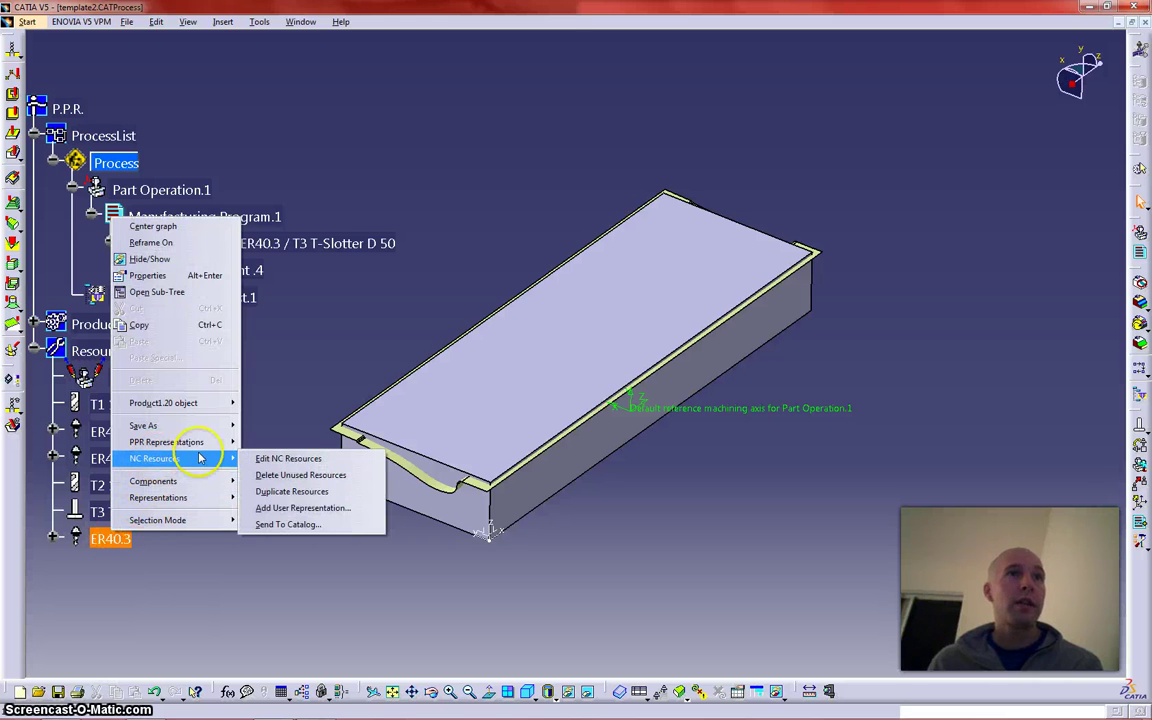
{"action": "left_click", "coordinate": [290, 525]}
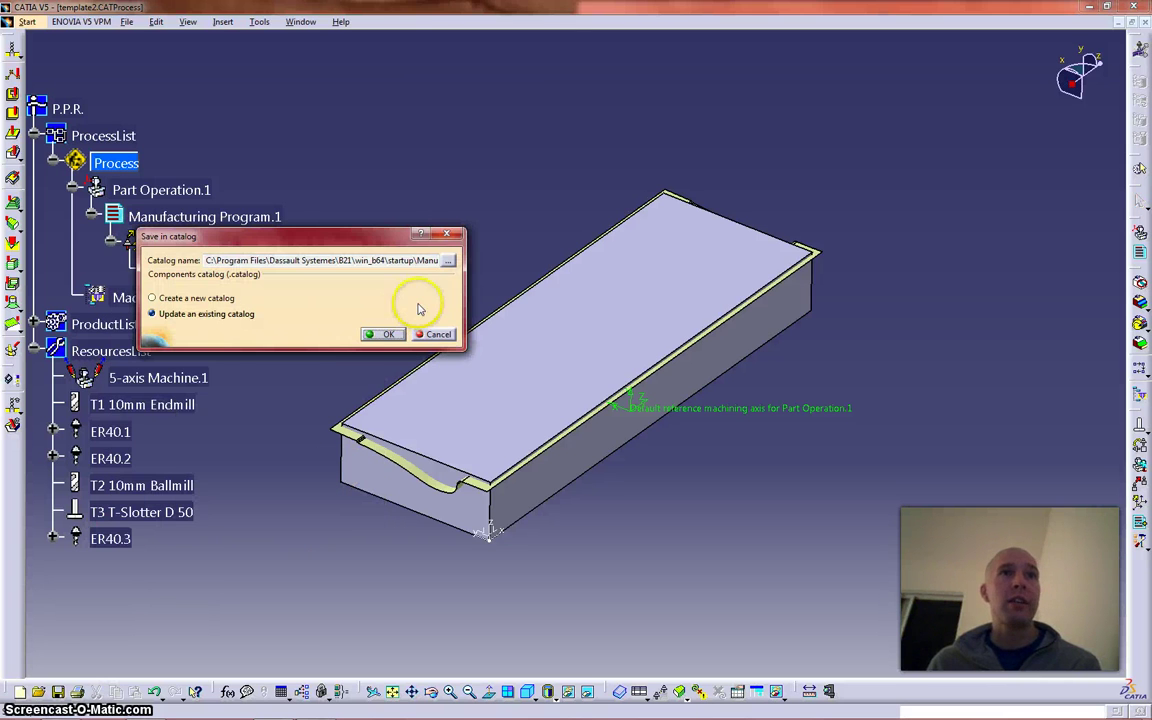
{"action": "left_click_drag", "start_coordinate": [464, 297], "coordinate": [918, 330]}
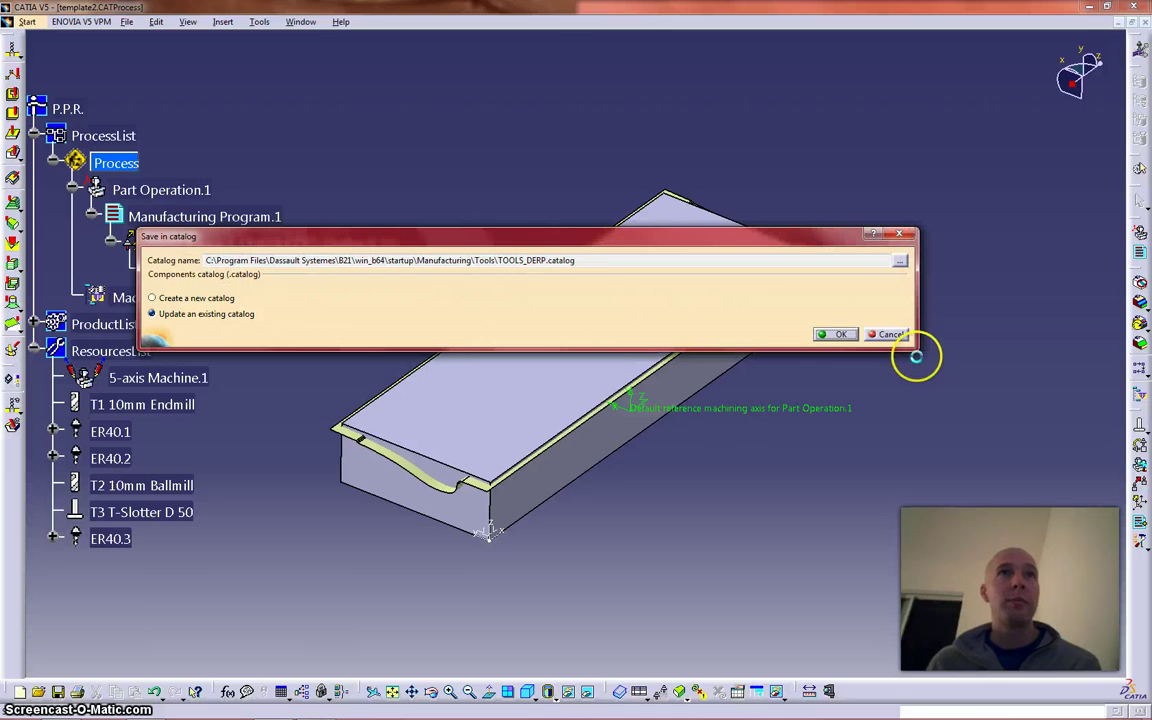
{"action": "left_click", "coordinate": [836, 335]}
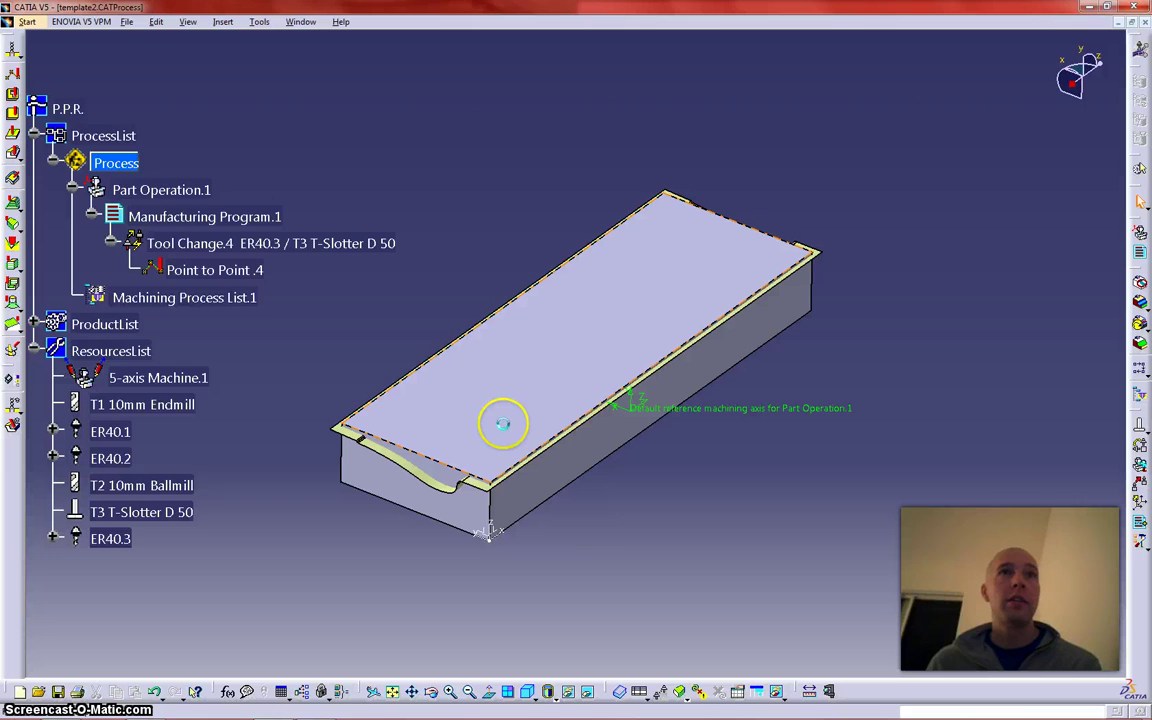
Step: Send the ER40.2 assembly to the existing TOOLS_DERP.catalog as an update
{"action": "right_click", "coordinate": [114, 457]}
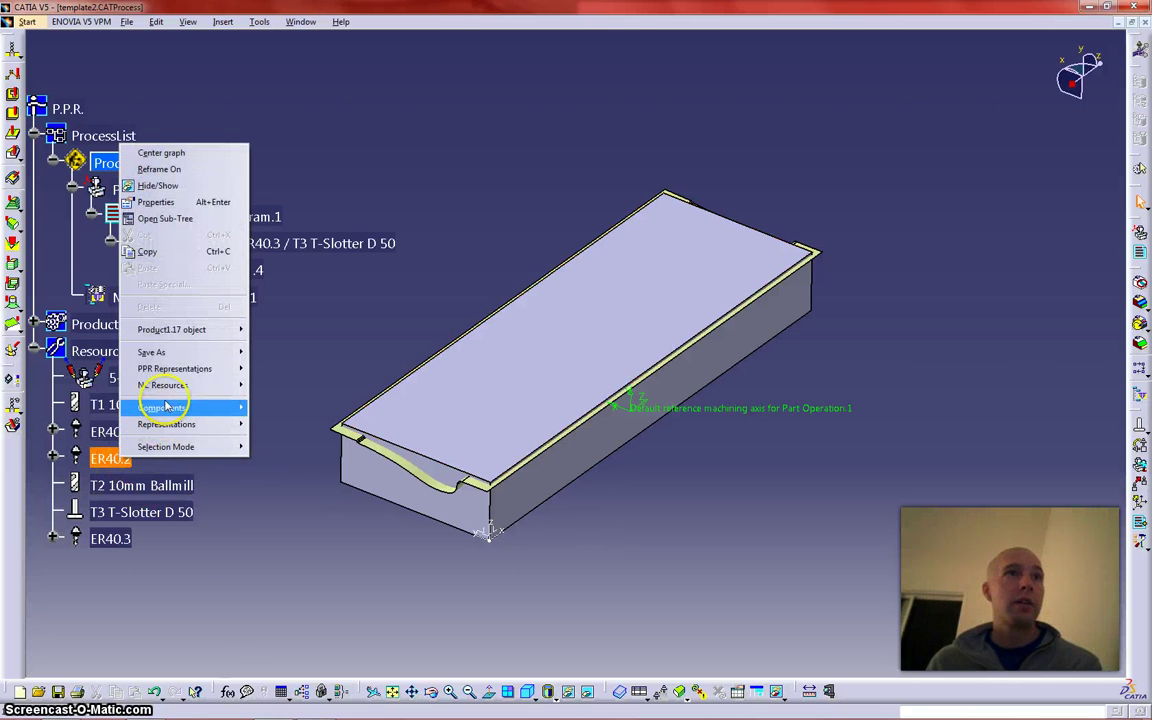
{"action": "mouse_move", "coordinate": [190, 385]}
{"action": "left_click", "coordinate": [296, 451]}
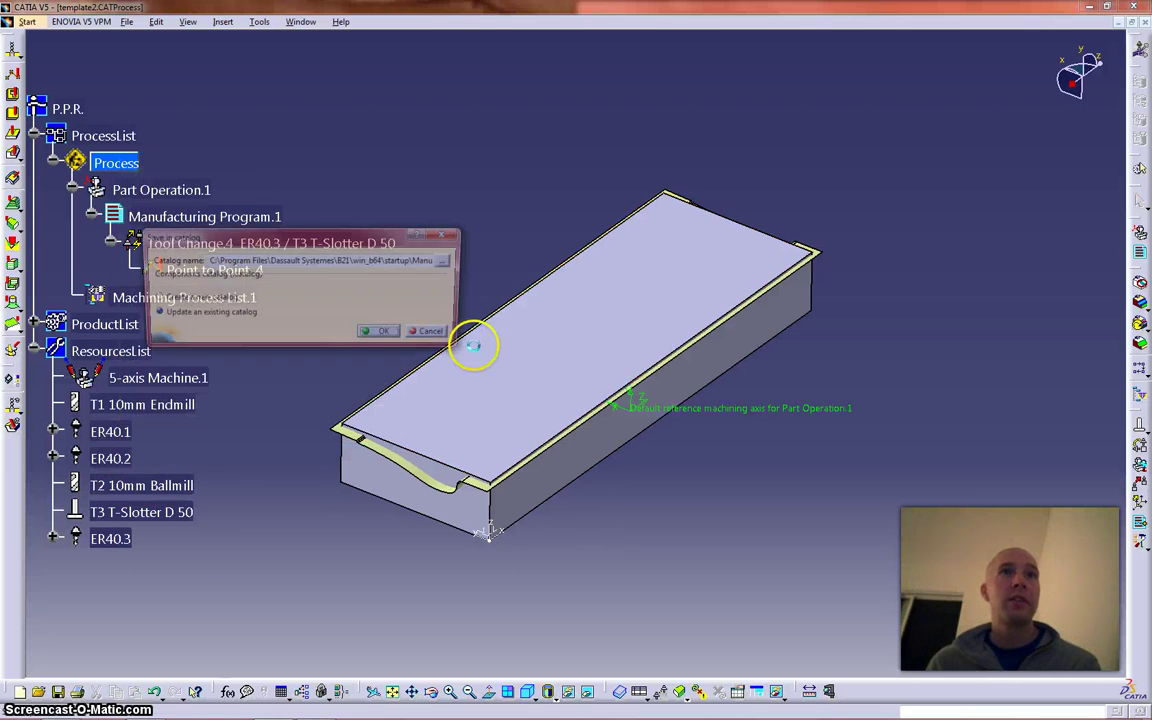
{"action": "left_click_drag", "start_coordinate": [410, 258], "coordinate": [718, 296]}
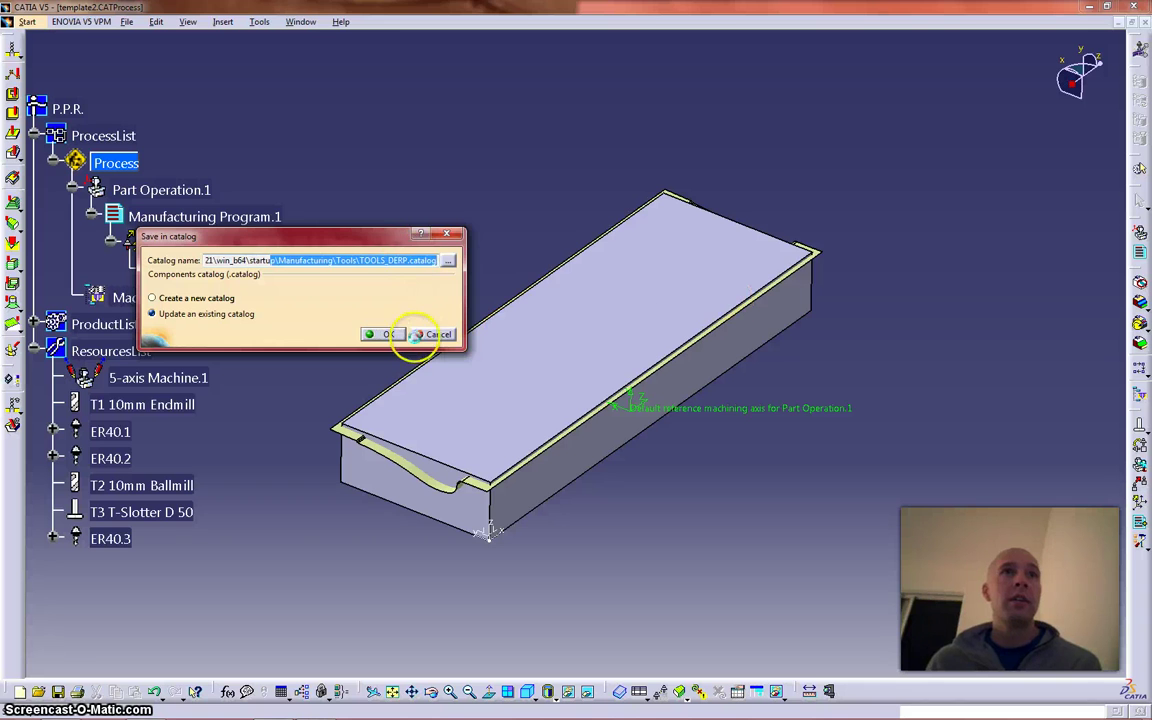
{"action": "left_click", "coordinate": [384, 334]}
Step: Send the ER40.1 assembly to the existing TOOLS_DERP catalog, overwriting its entry in the MfgMillAndDrillToolAssembly family
{"action": "right_click", "coordinate": [115, 430]}
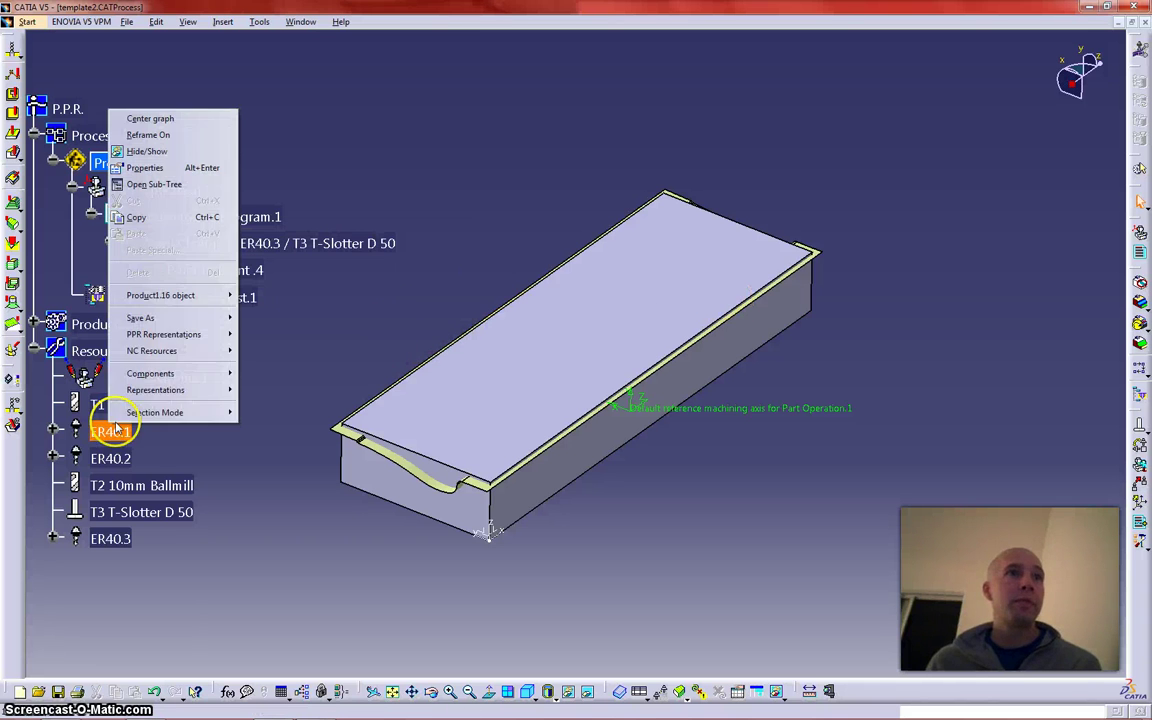
{"action": "mouse_move", "coordinate": [190, 350]}
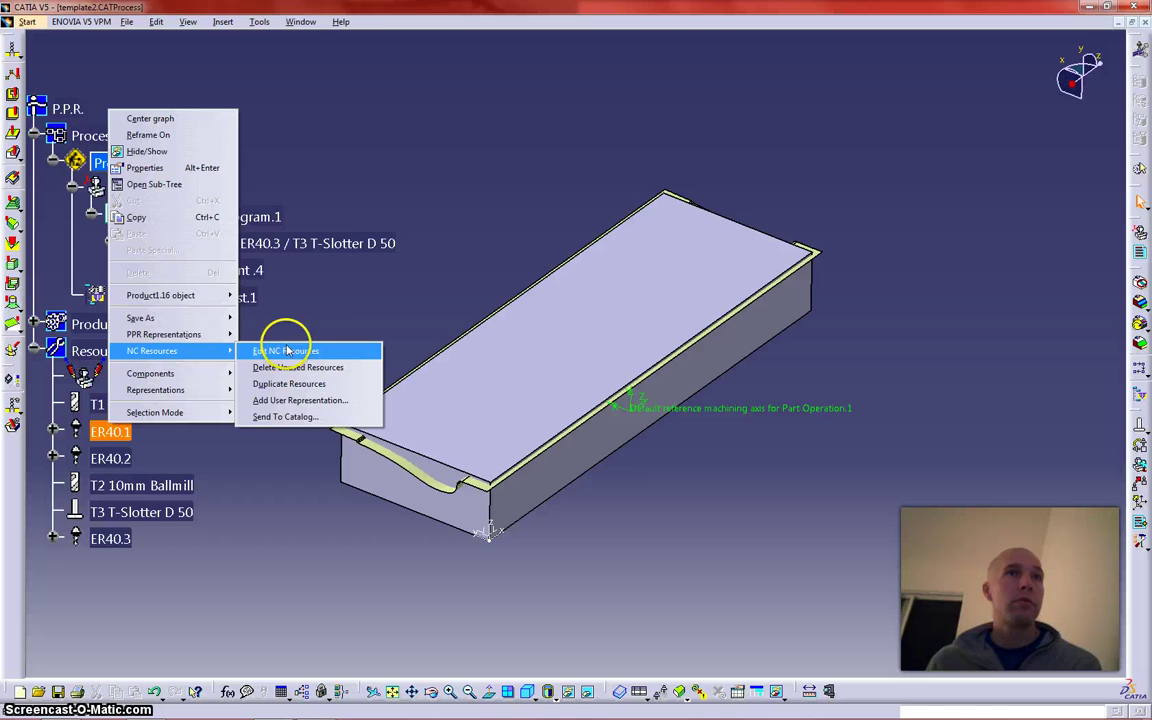
{"action": "left_click", "coordinate": [262, 416]}
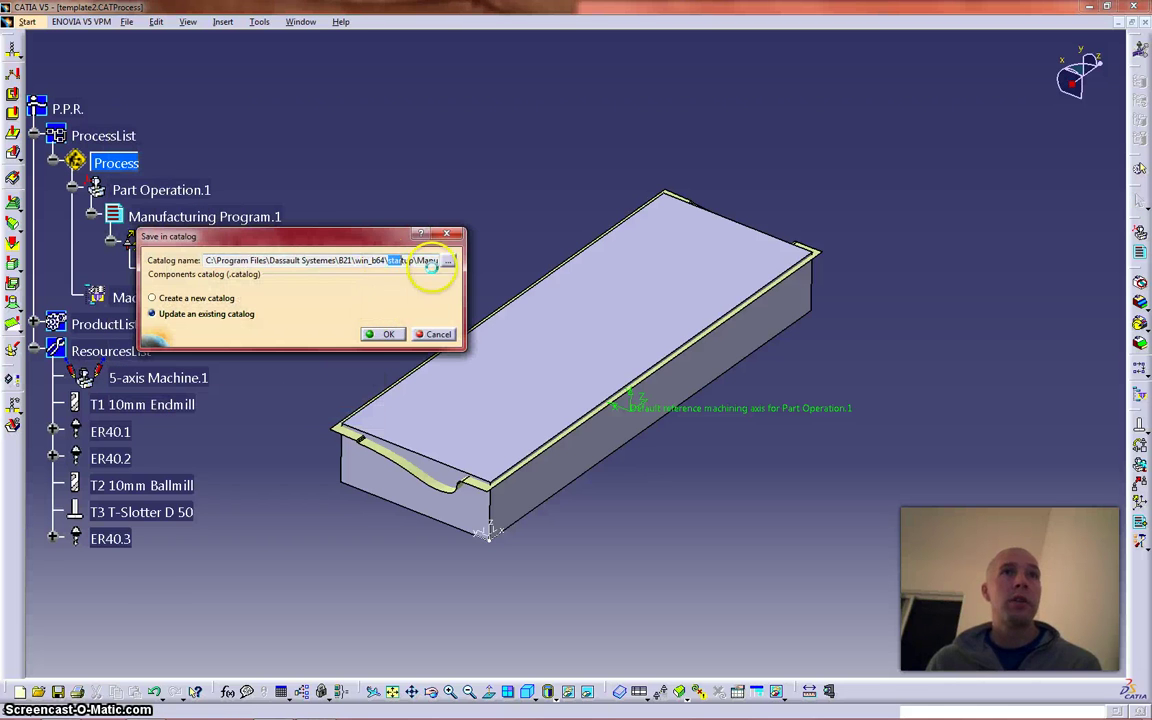
{"action": "left_click_drag", "start_coordinate": [430, 258], "coordinate": [432, 370]}
{"action": "left_click", "coordinate": [388, 335]}
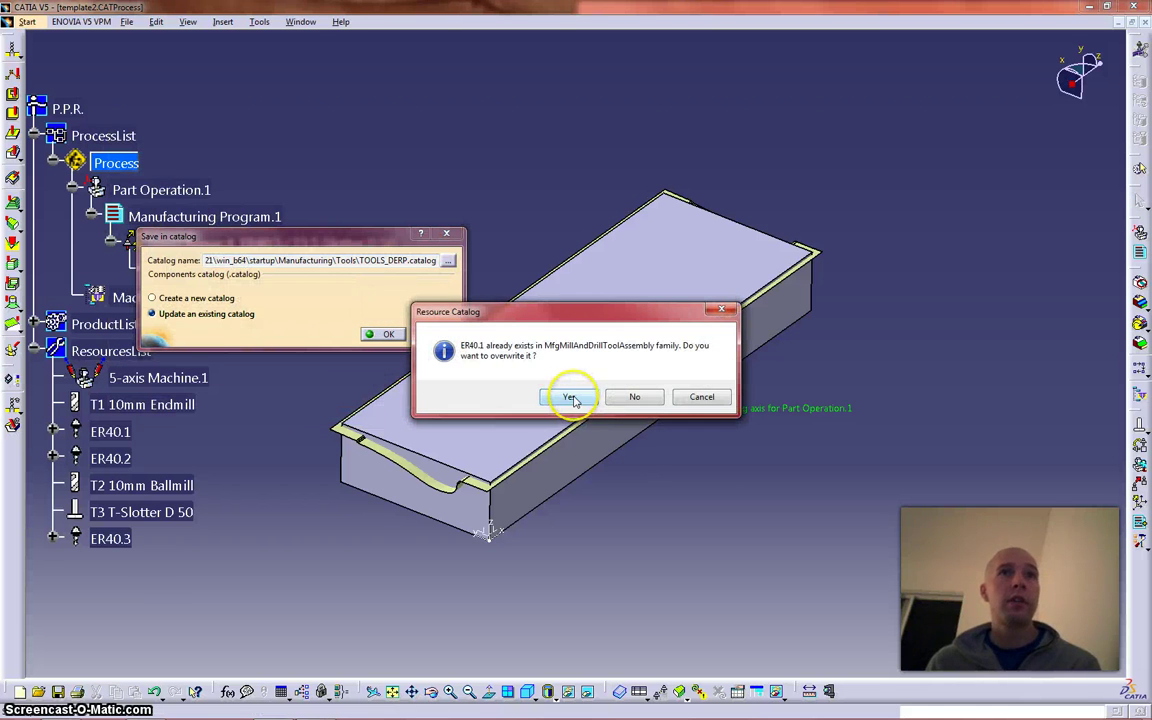
{"action": "left_click", "coordinate": [569, 397]}
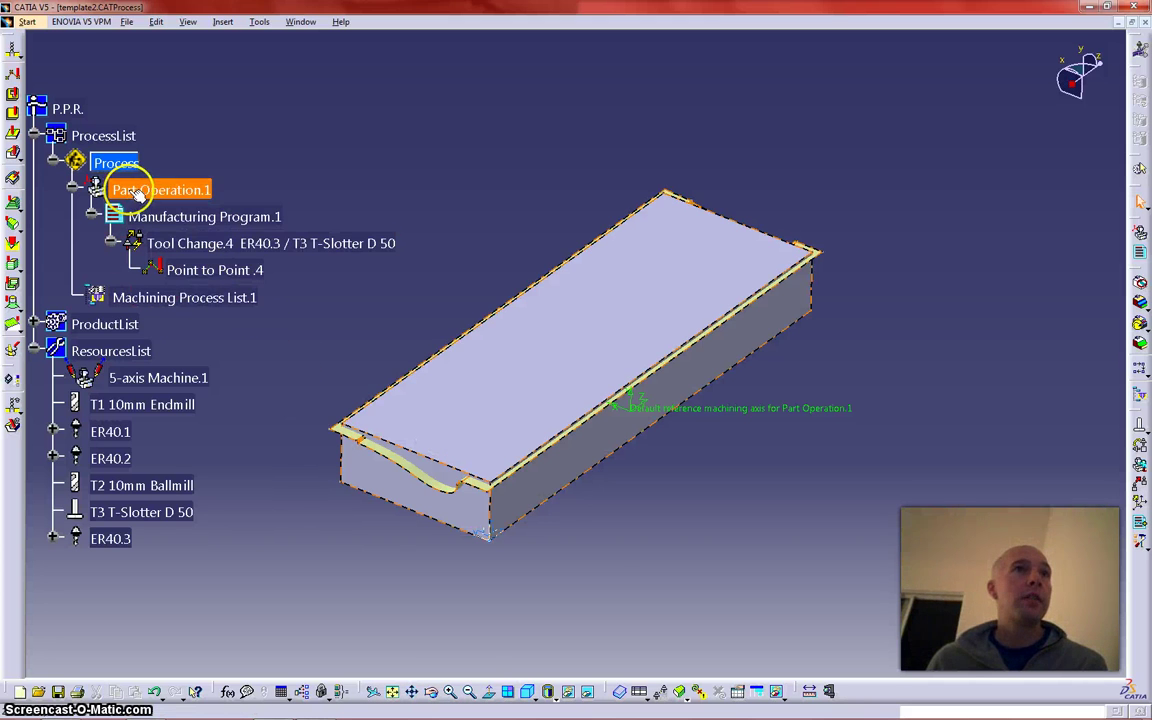
Step: Review the geometry, feeds and speeds, and technology settings in the T1 10mm Endmill definition, and close it without changes
{"action": "double_click", "coordinate": [130, 404]}
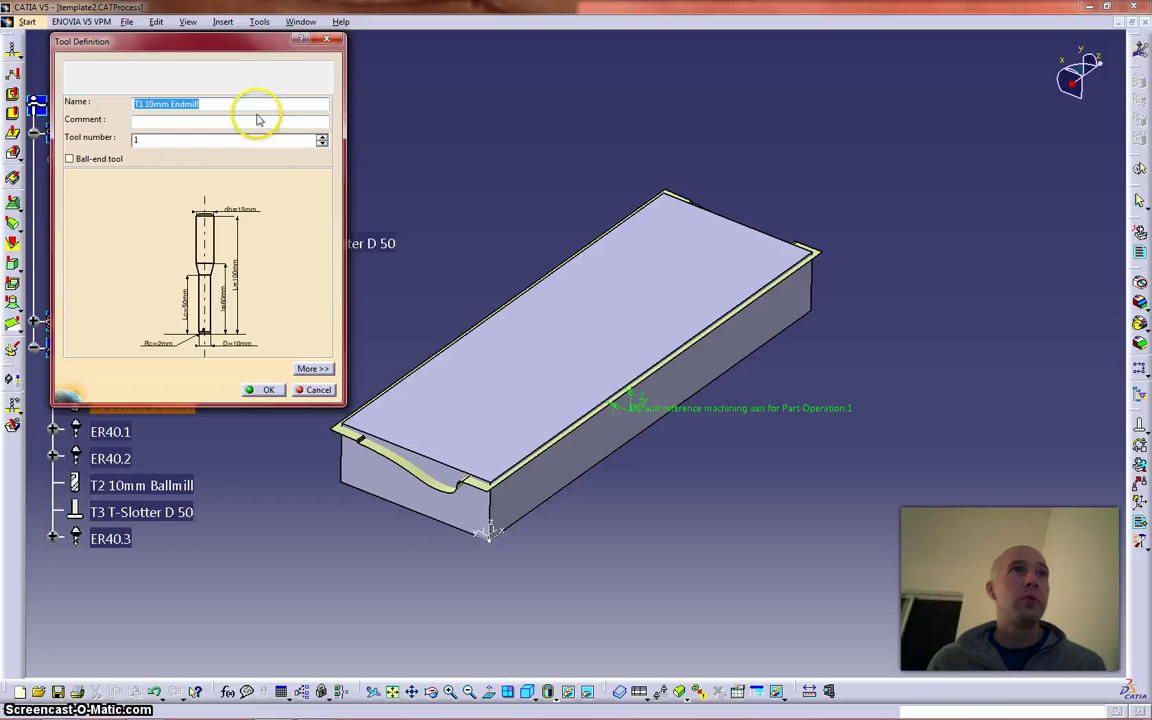
{"action": "left_click", "coordinate": [312, 368]}
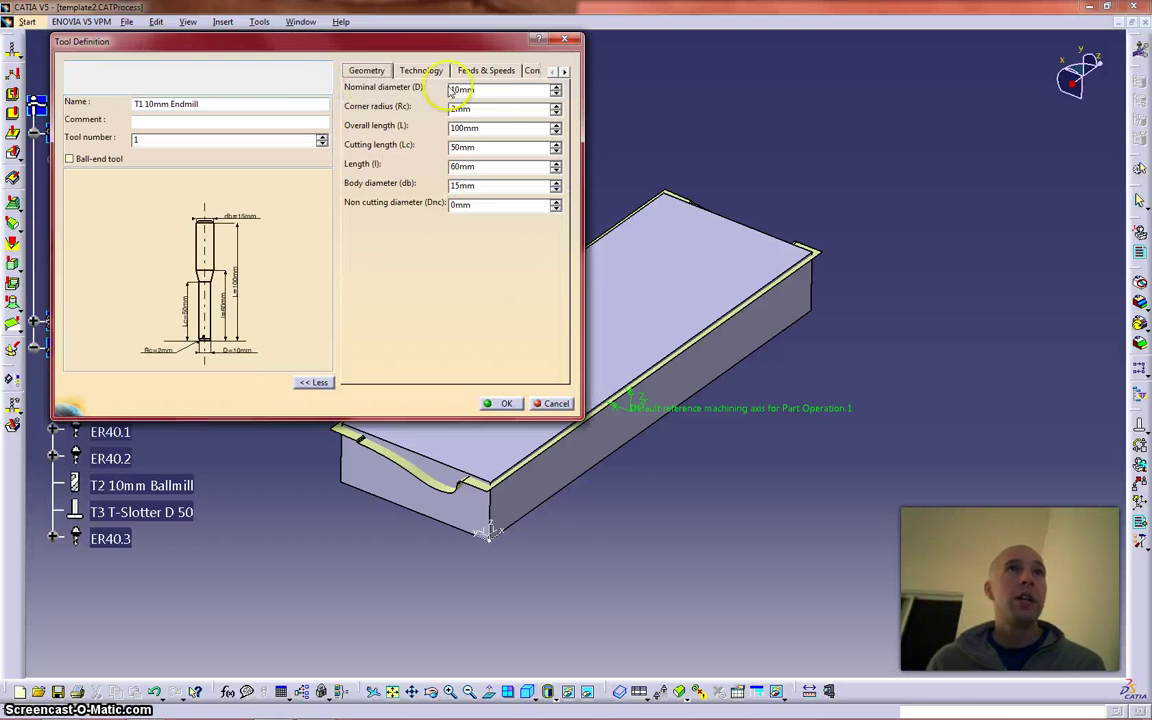
{"action": "left_click", "coordinate": [489, 71]}
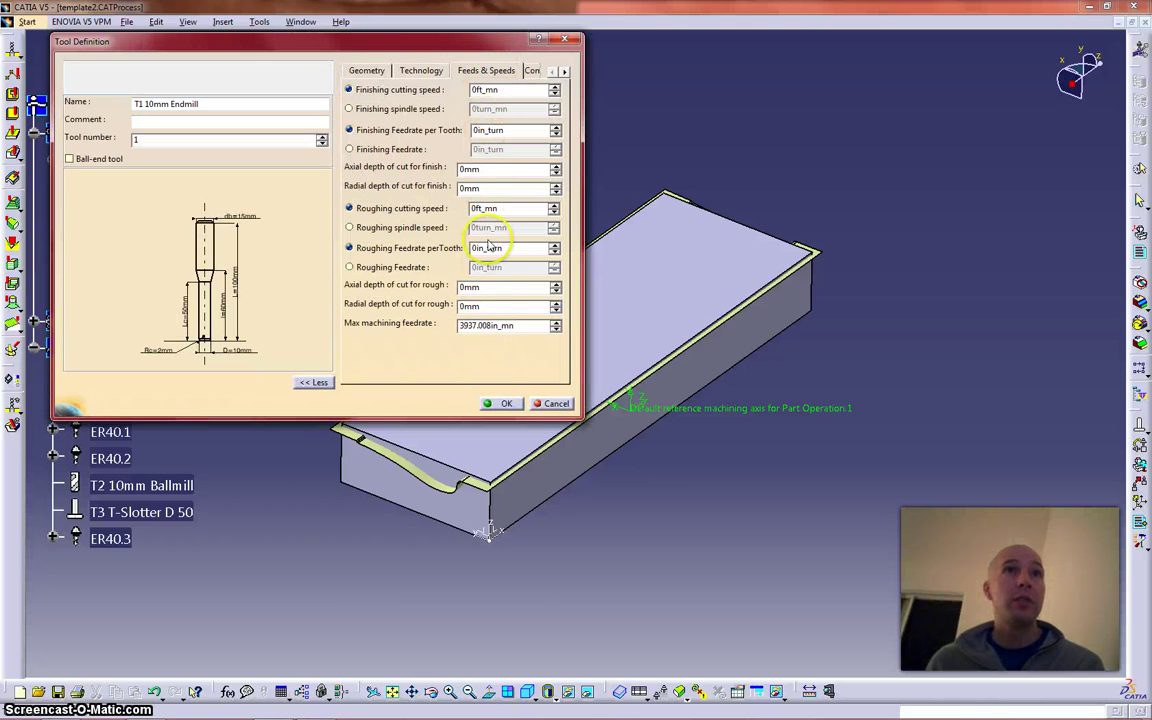
{"action": "double_click", "coordinate": [513, 90]}
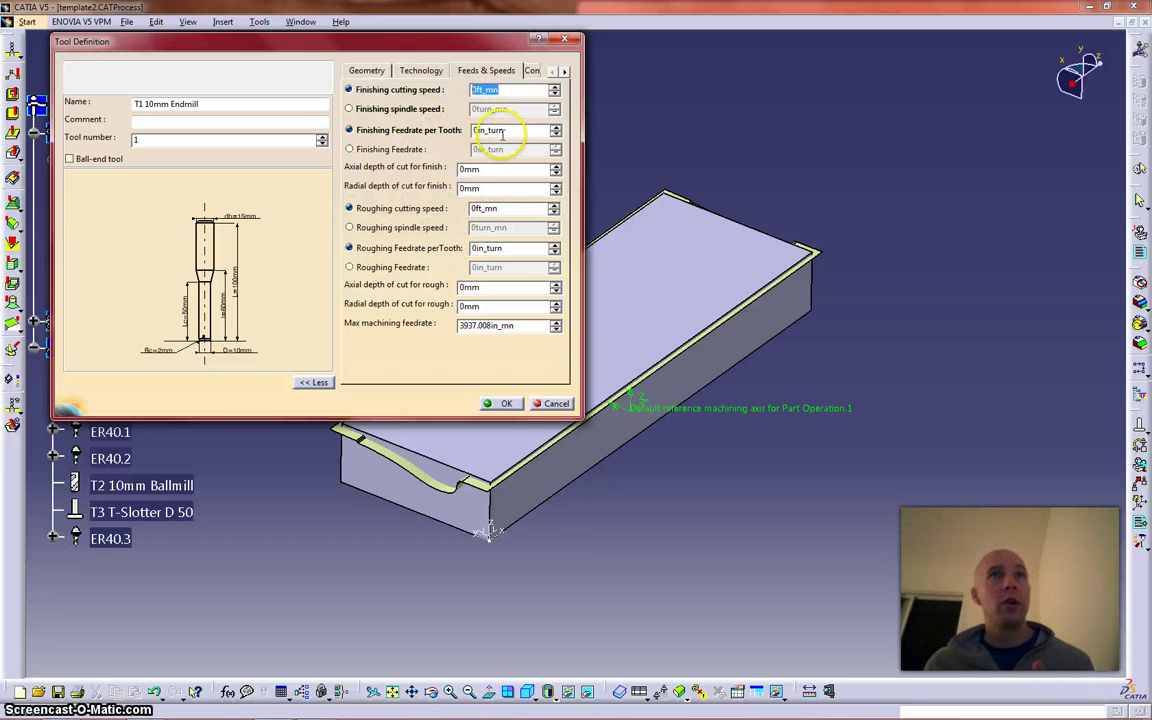
{"action": "double_click", "coordinate": [500, 131]}
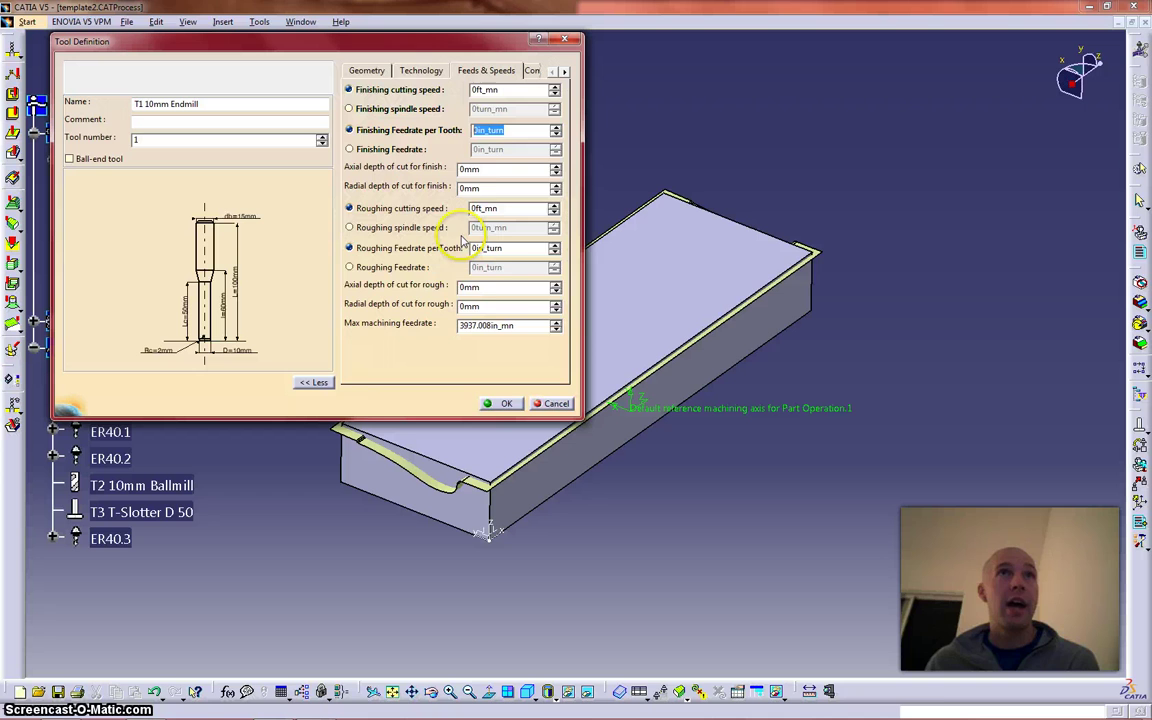
{"action": "left_click", "coordinate": [436, 71]}
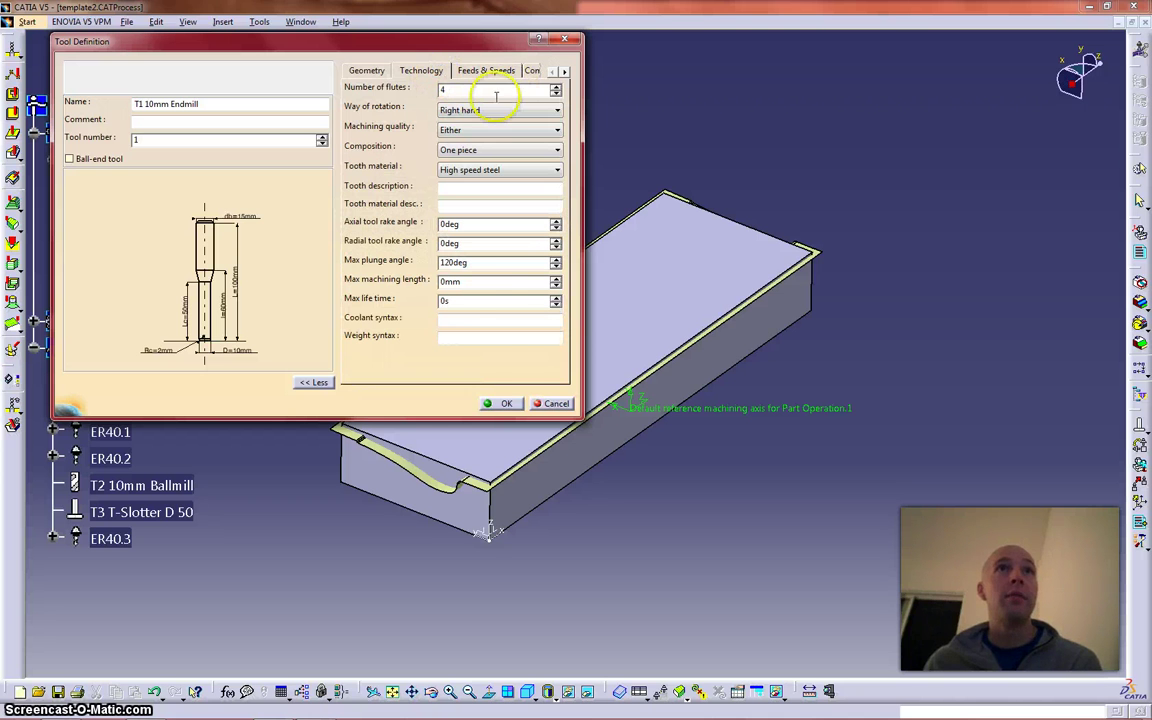
{"action": "left_click", "coordinate": [503, 403]}
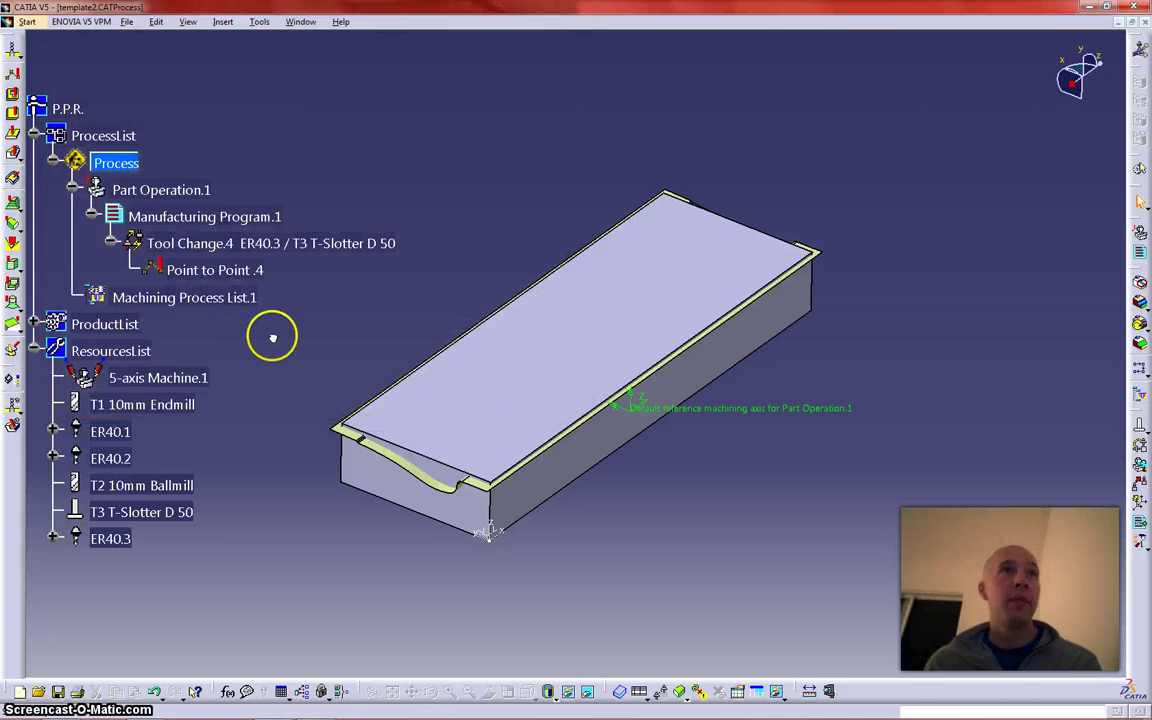
Step: Examine the feedrate and spindle speed settings of the Point to Point .4 operation, including automatic computation from tooling, and close it
{"action": "double_click", "coordinate": [235, 272]}
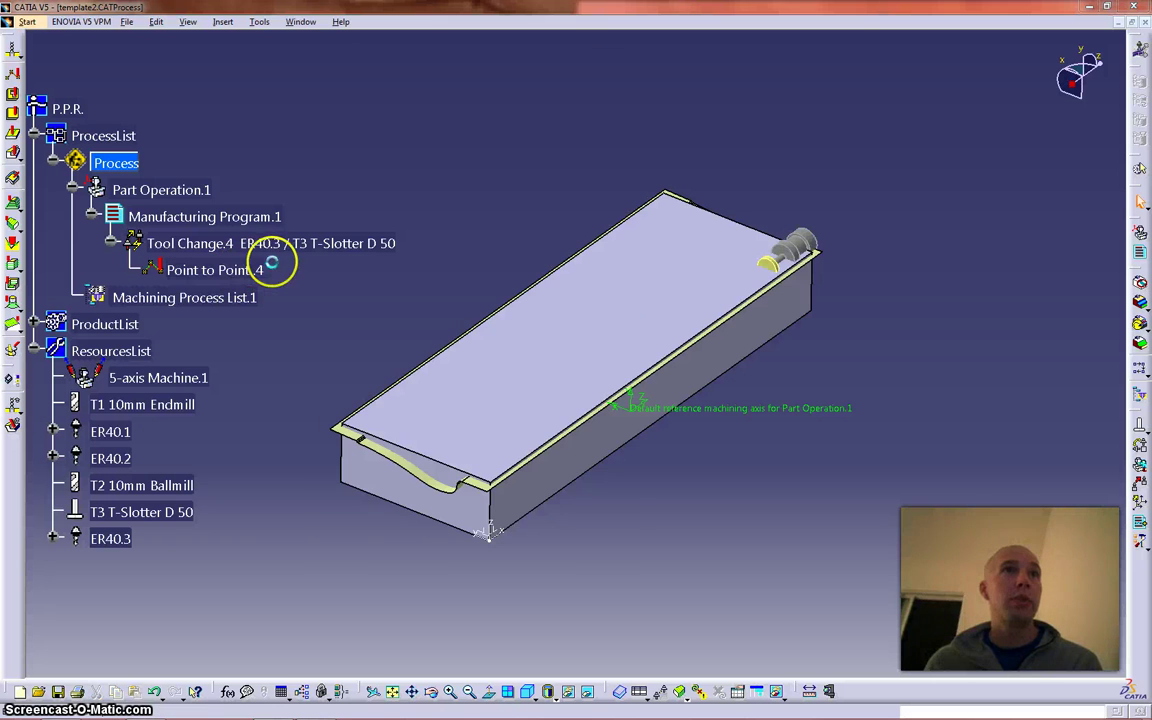
{"action": "left_click", "coordinate": [437, 115]}
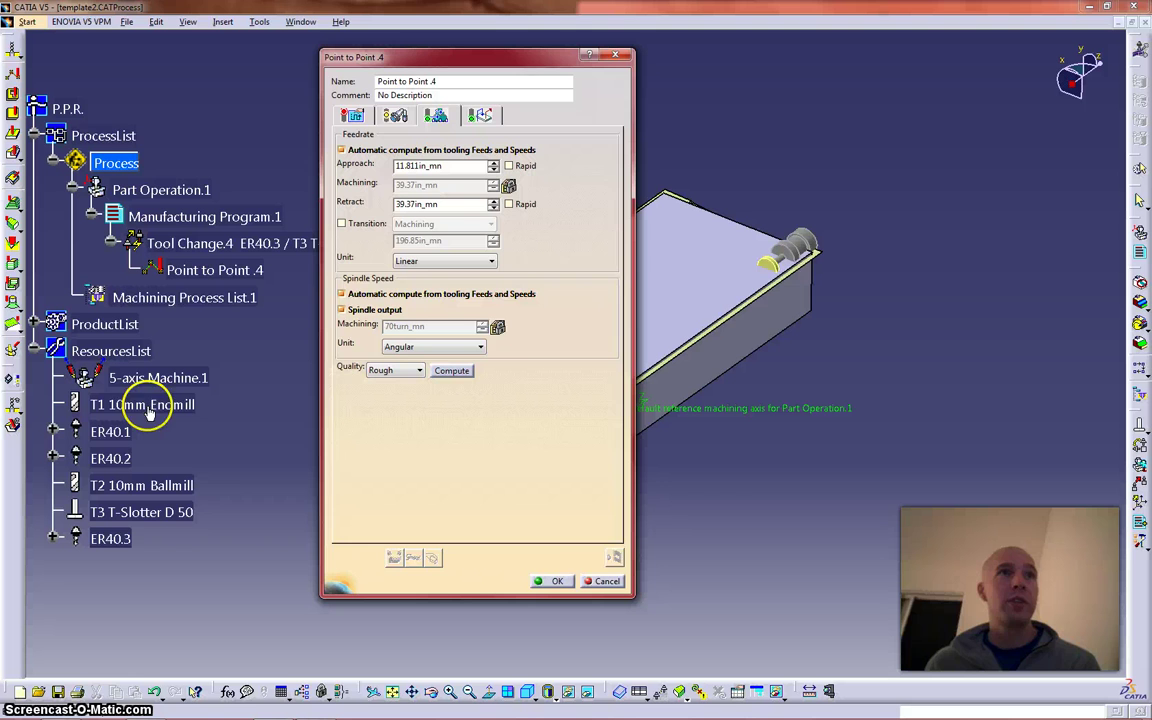
{"action": "left_click", "coordinate": [549, 581]}
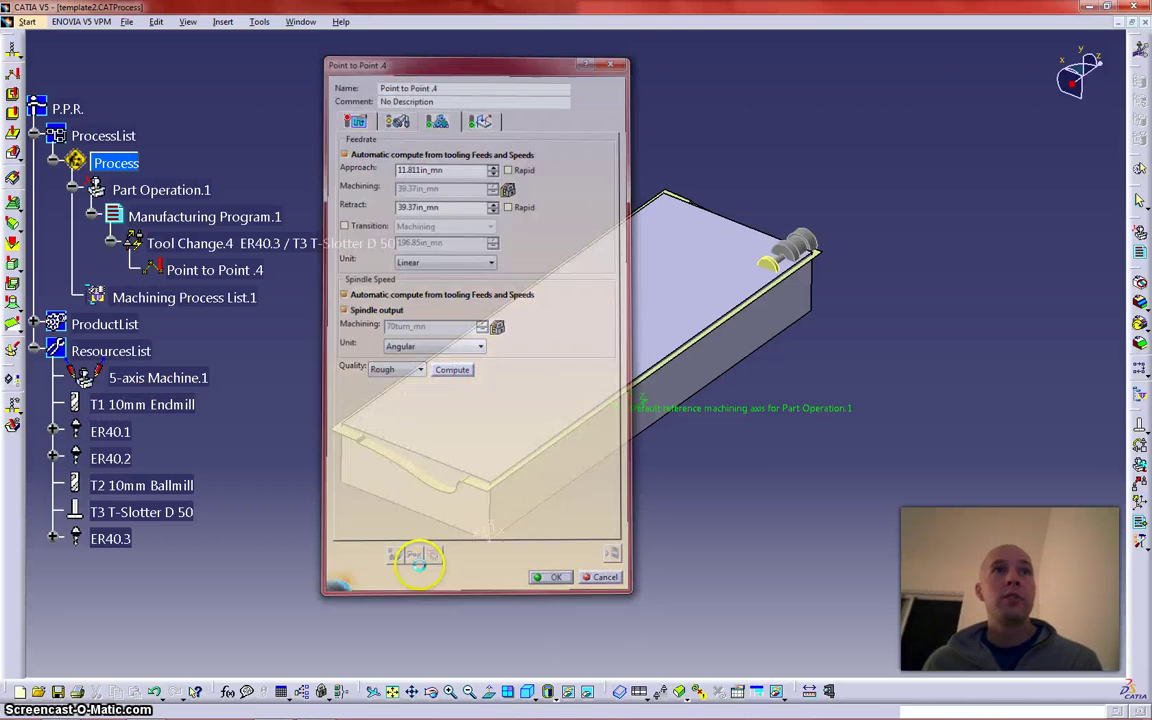
Step: Assign TOOLS_DERP as the tools catalog of Part Operation.1's 5-axis machine, and accept the machine and part operation definitions
{"action": "left_click", "coordinate": [154, 187]}
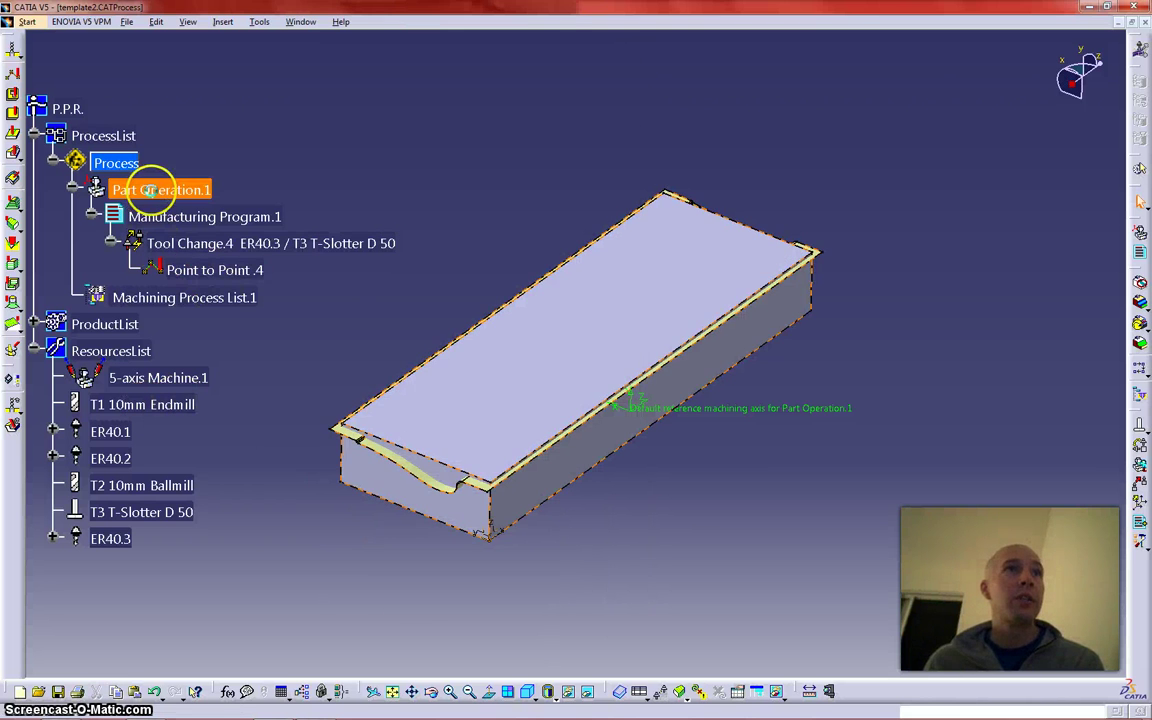
{"action": "double_click", "coordinate": [148, 190]}
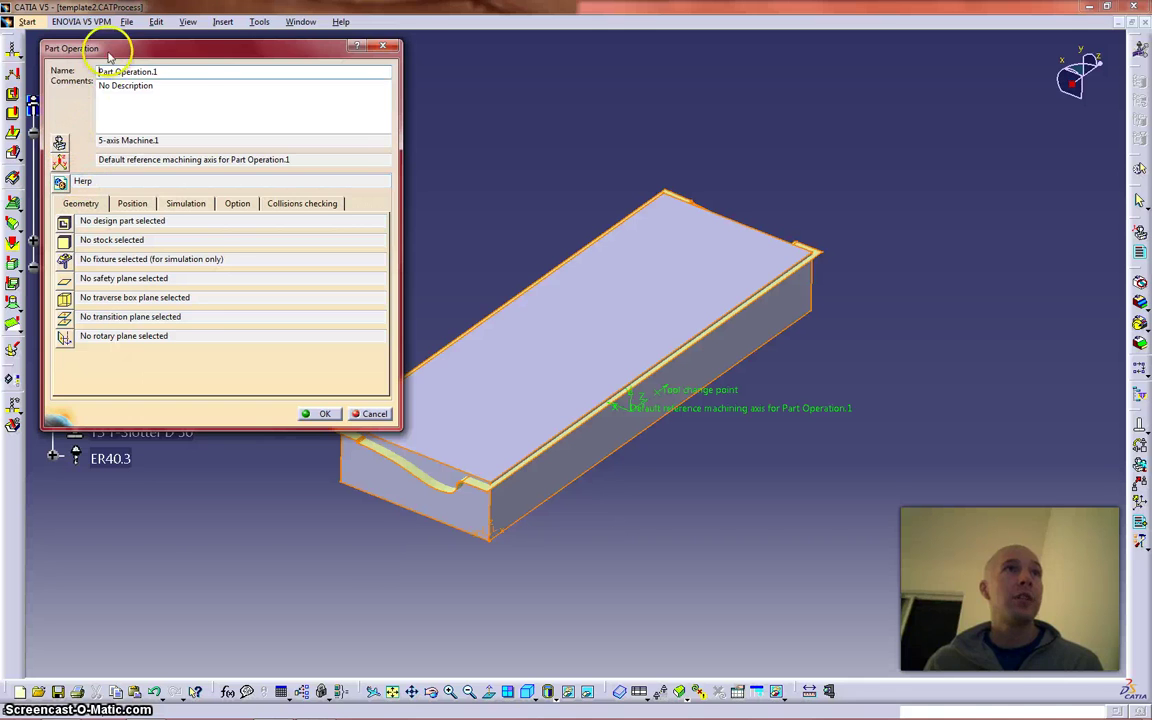
{"action": "left_click_drag", "start_coordinate": [109, 55], "coordinate": [240, 118]}
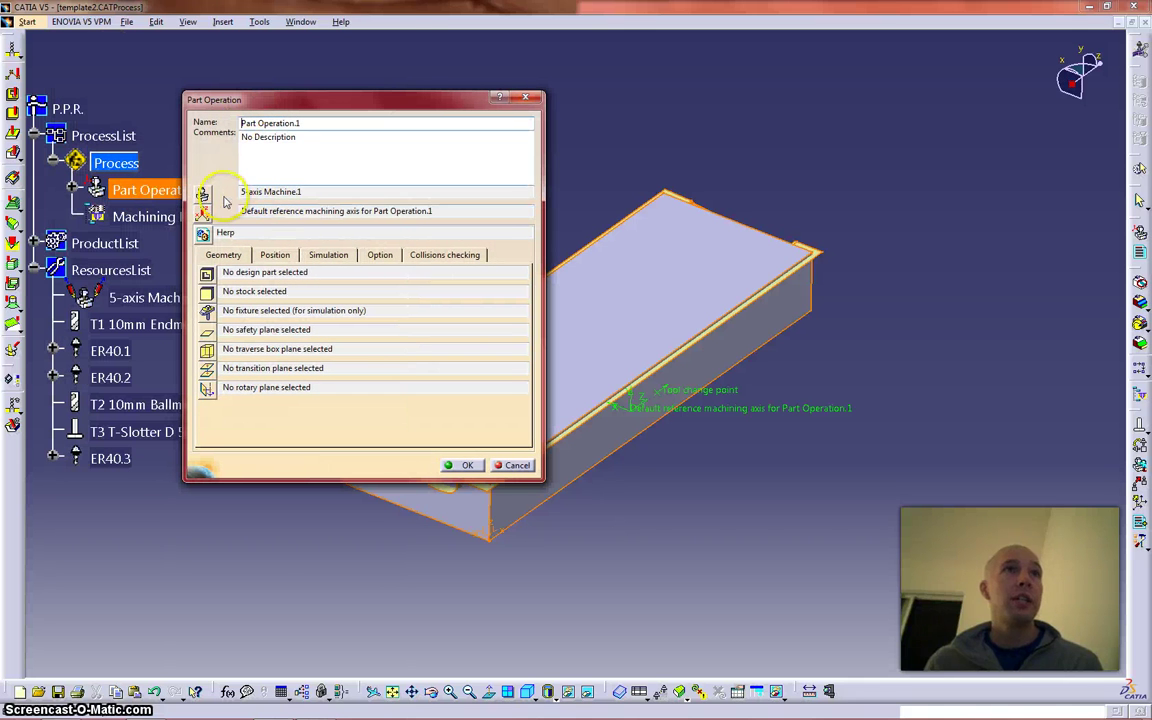
{"action": "left_click", "coordinate": [202, 193]}
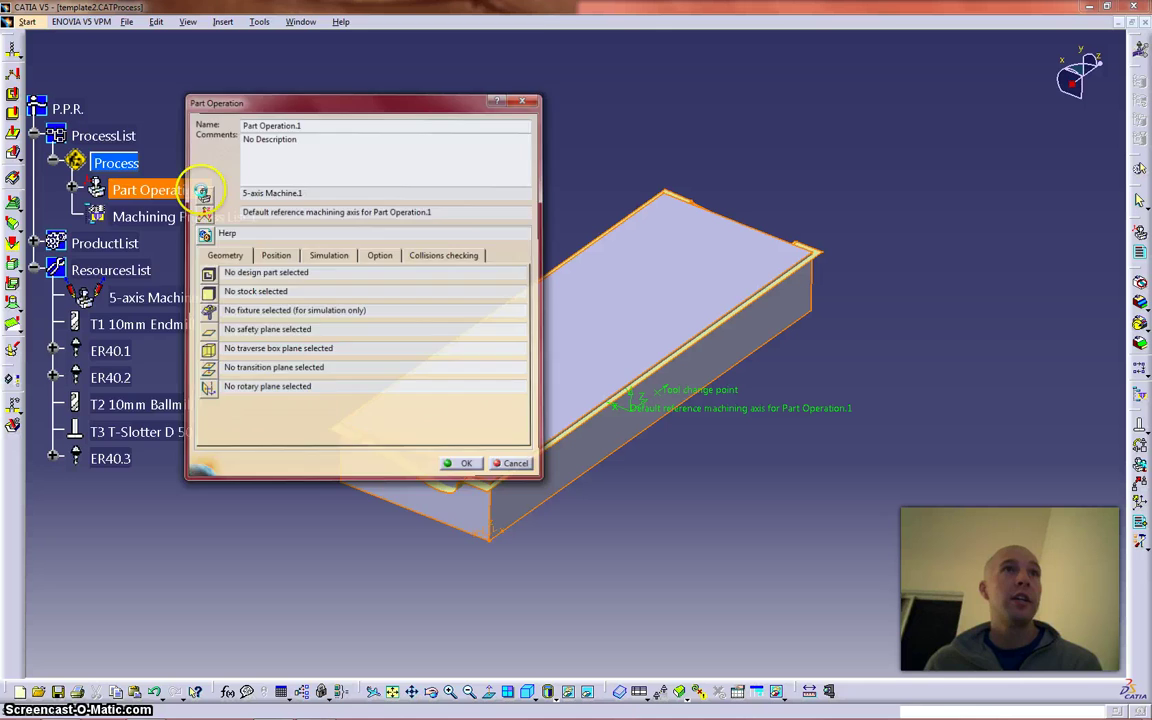
{"action": "left_click", "coordinate": [186, 169]}
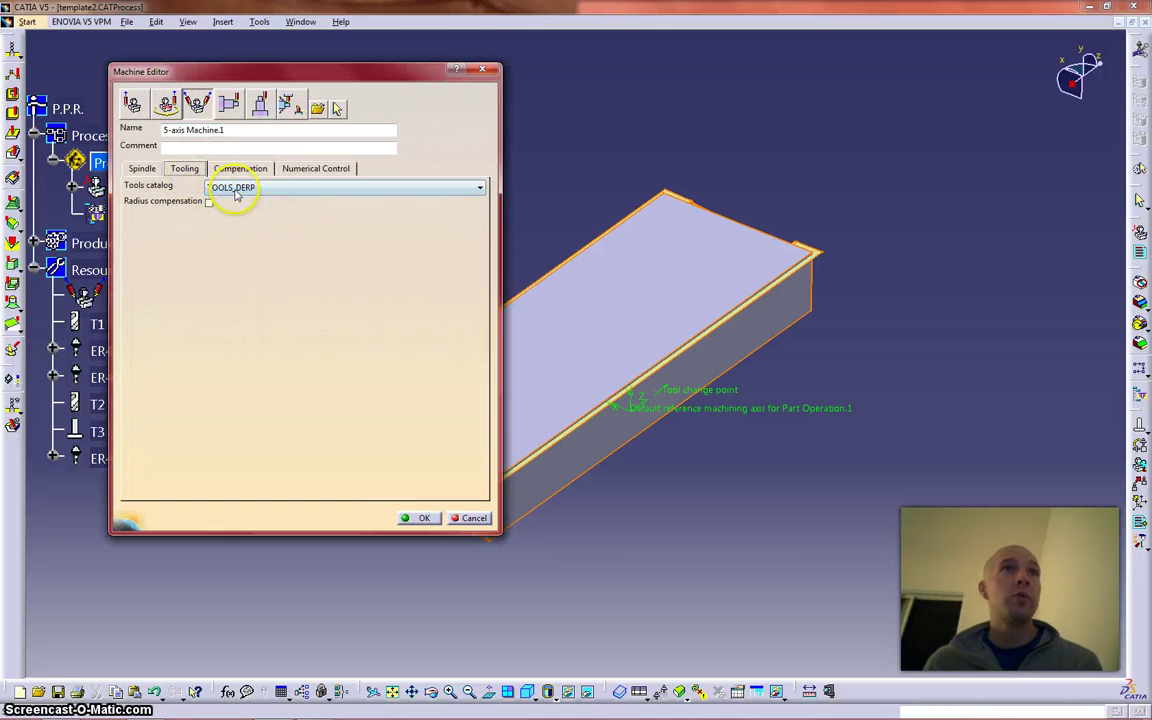
{"action": "left_click", "coordinate": [236, 190]}
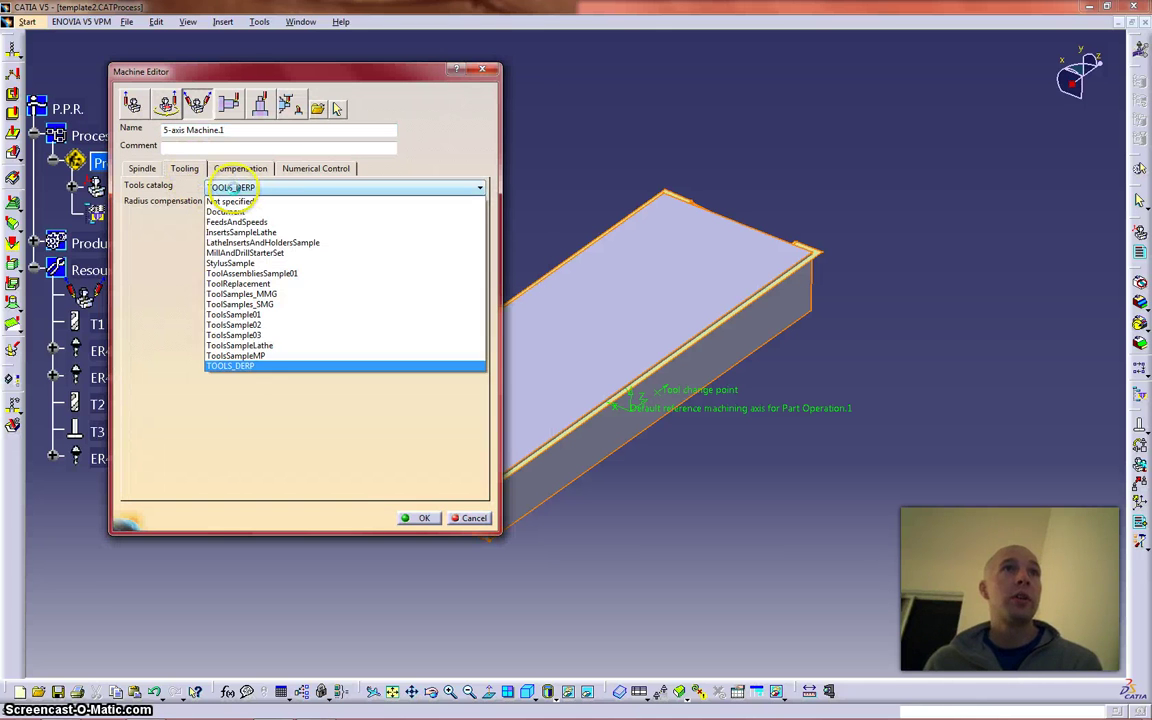
{"action": "left_click", "coordinate": [242, 367]}
{"action": "left_click", "coordinate": [256, 190]}
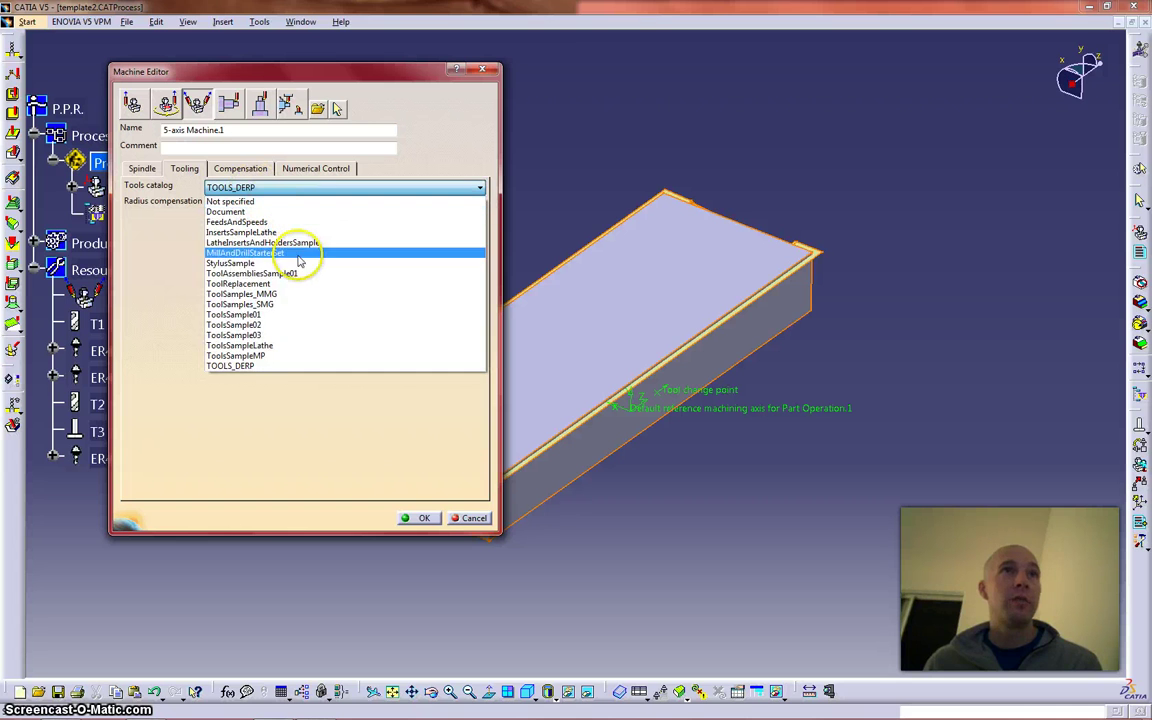
{"action": "left_click", "coordinate": [242, 368]}
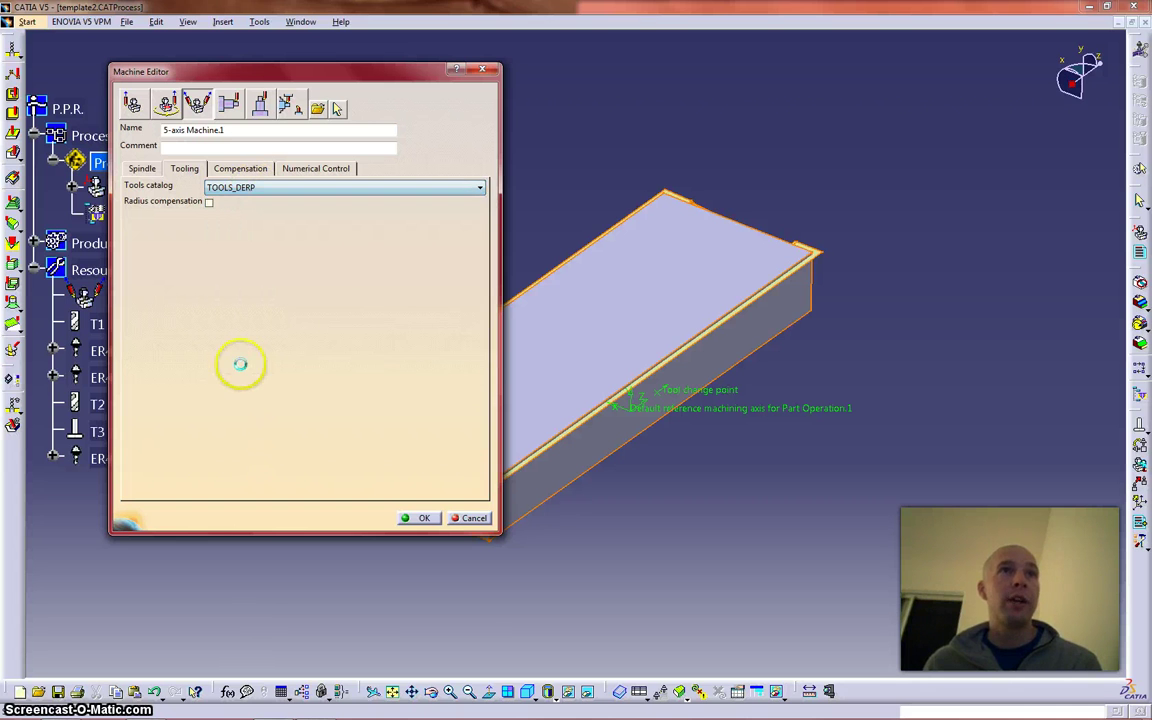
{"action": "left_click", "coordinate": [420, 517]}
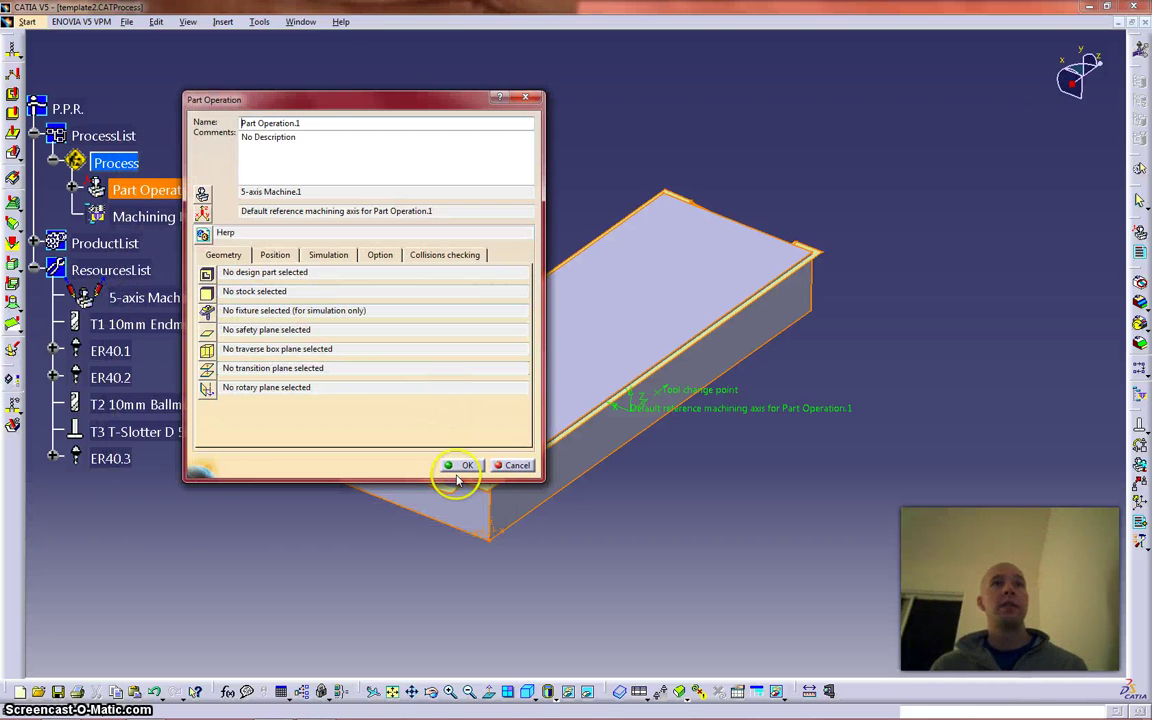
{"action": "left_click", "coordinate": [460, 465]}
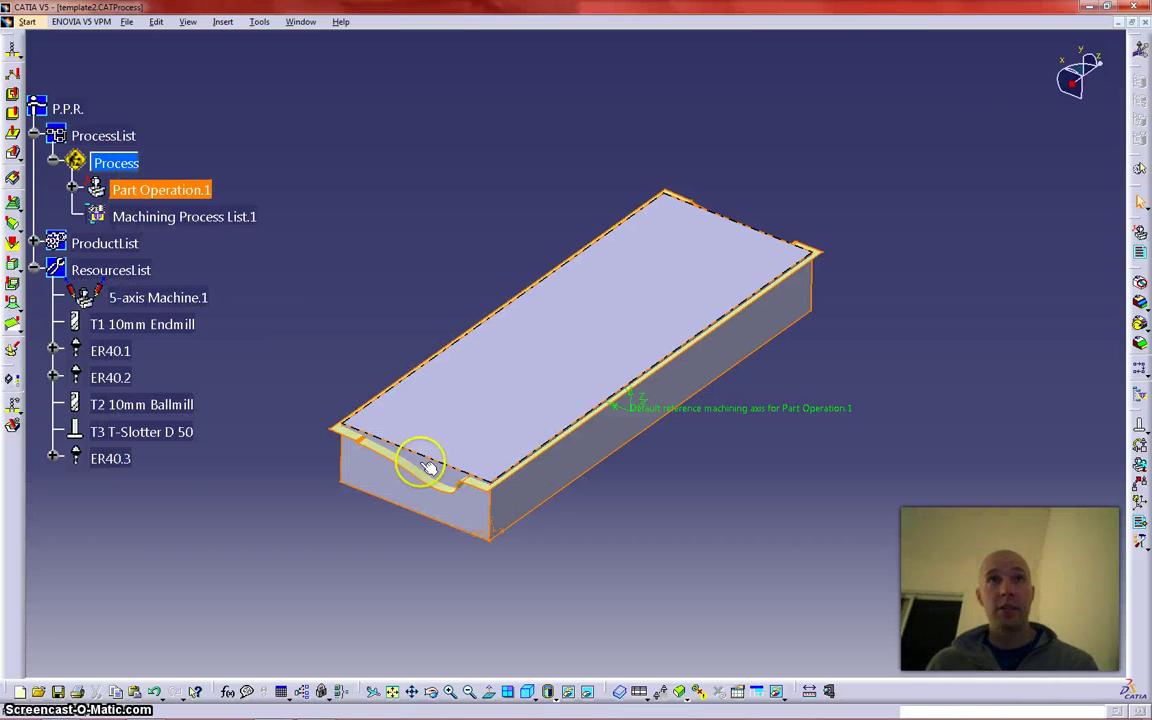
Step: Collapse the ResourcesList and ProcessList branches of the specification tree
{"action": "middle_click_drag", "start_coordinate": [428, 467], "coordinate": [514, 432]}
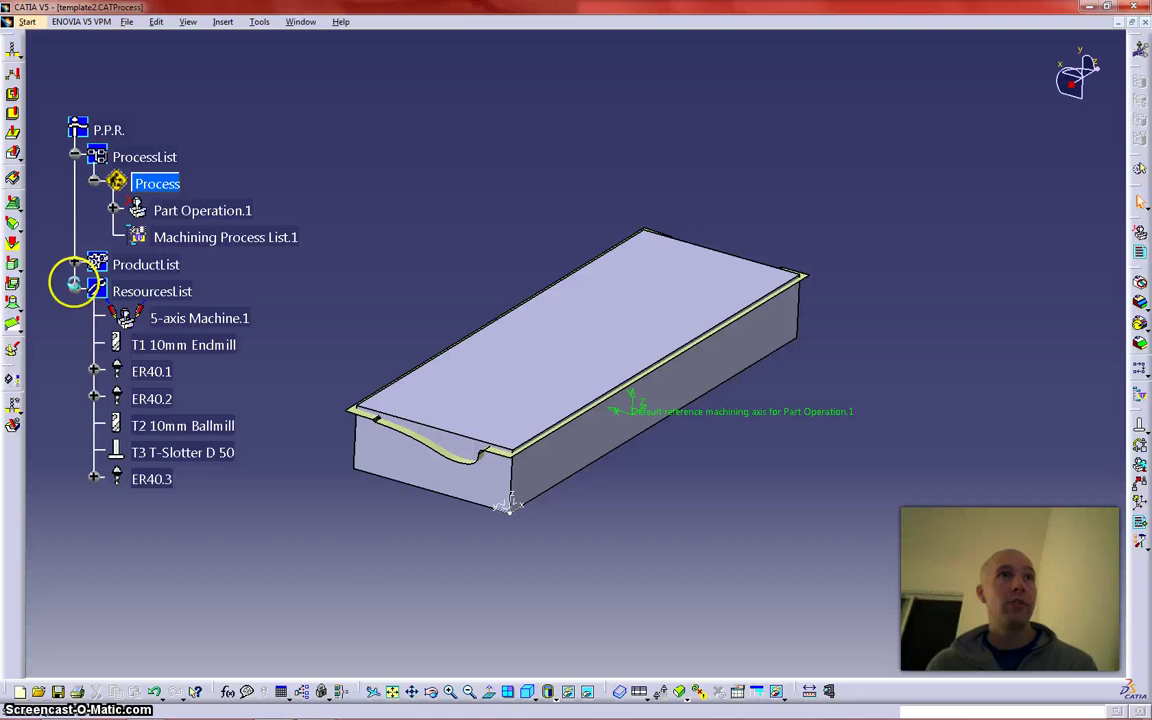
{"action": "left_click", "coordinate": [76, 291]}
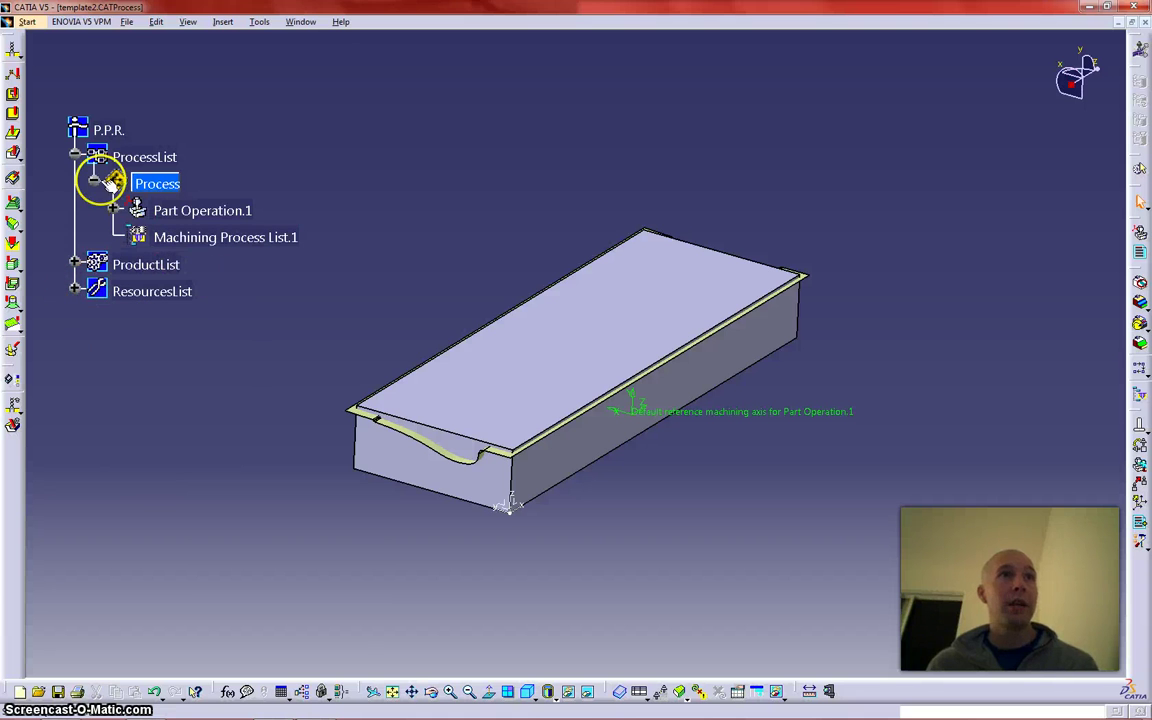
{"action": "left_click", "coordinate": [75, 156]}
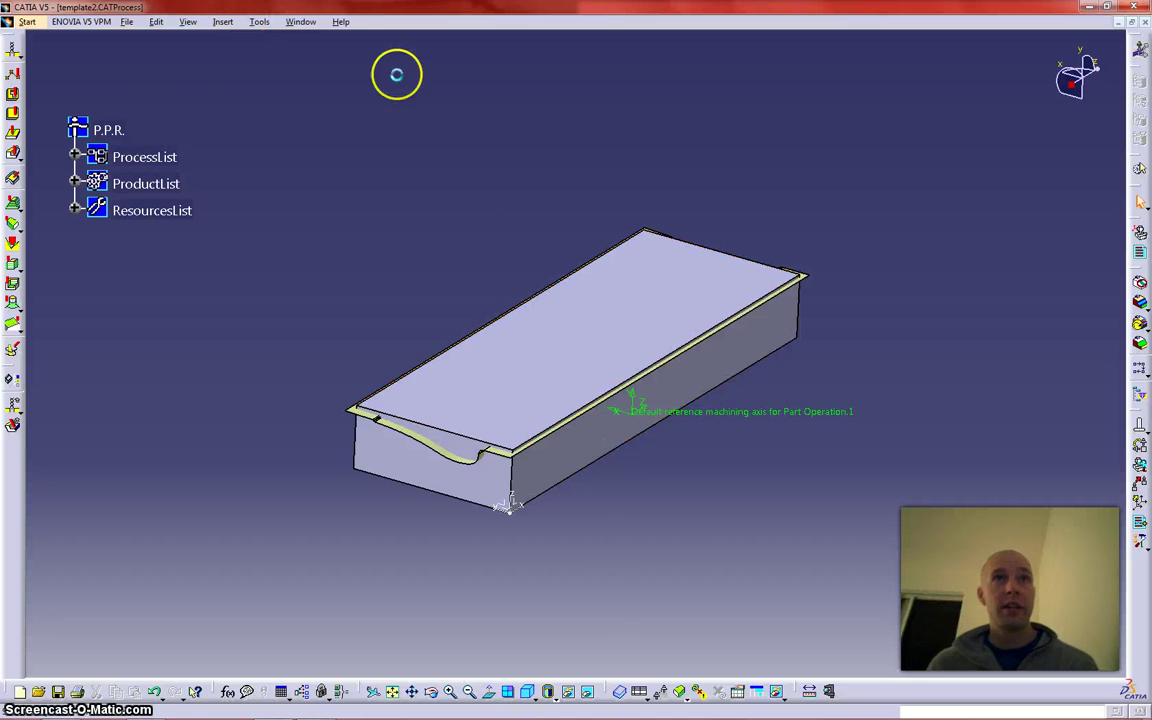
Step: Isolate the process data from its linked geometry, setup assembly and tool paths, keeping neither the NC setup assembly nor the tool paths
{"action": "left_click", "coordinate": [259, 21]}
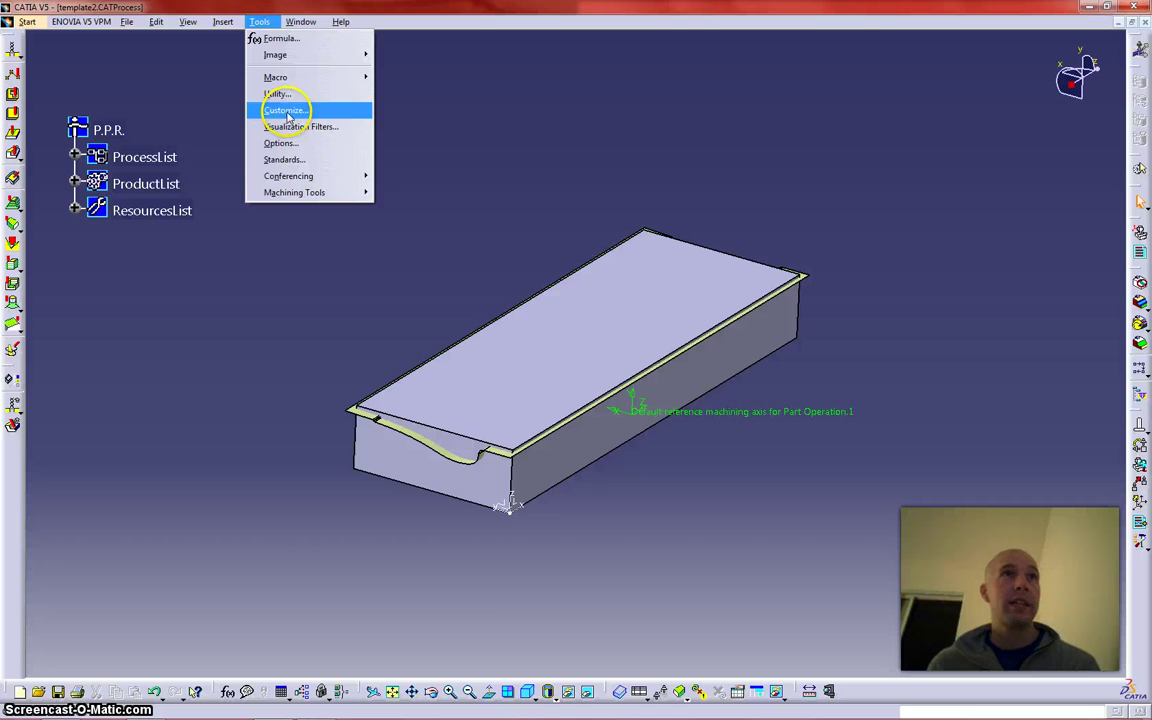
{"action": "mouse_move", "coordinate": [270, 199]}
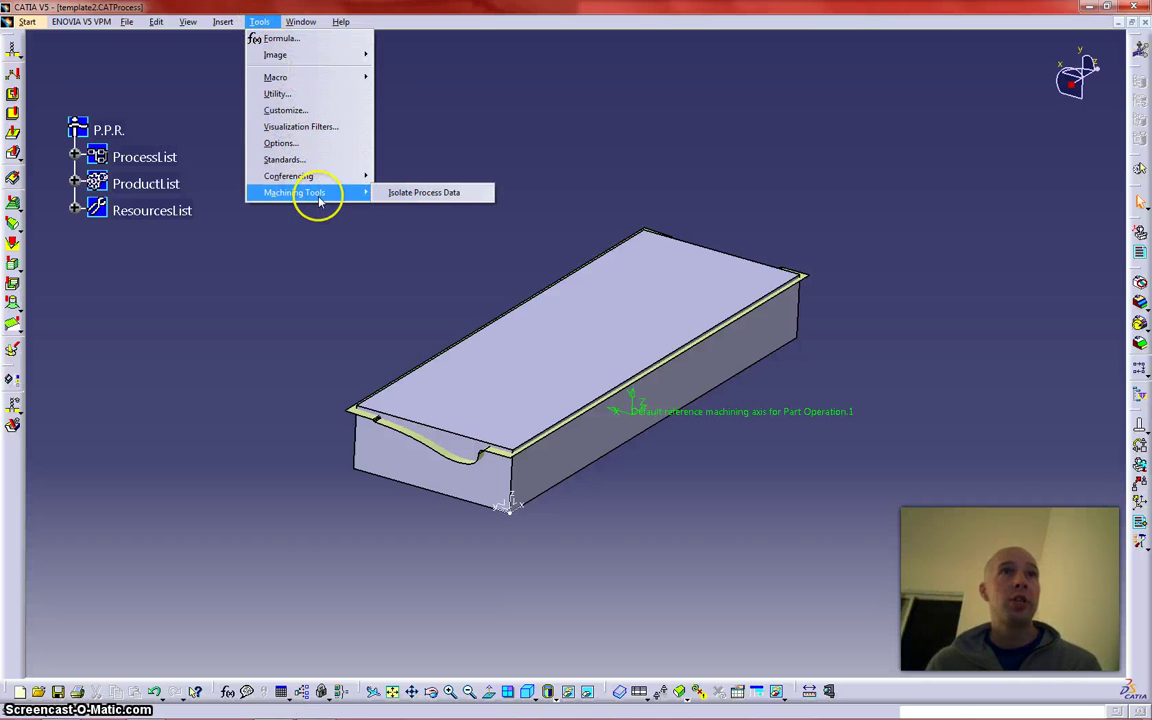
{"action": "left_click", "coordinate": [416, 195]}
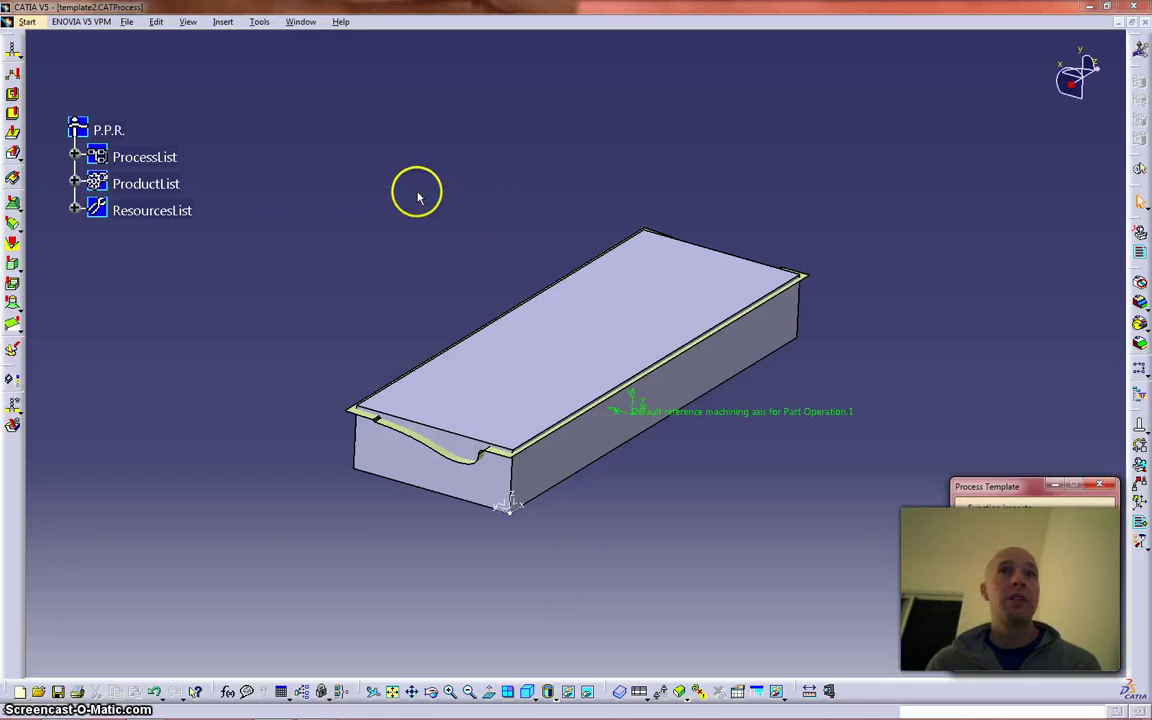
{"action": "left_click_drag", "start_coordinate": [1012, 490], "coordinate": [558, 108]}
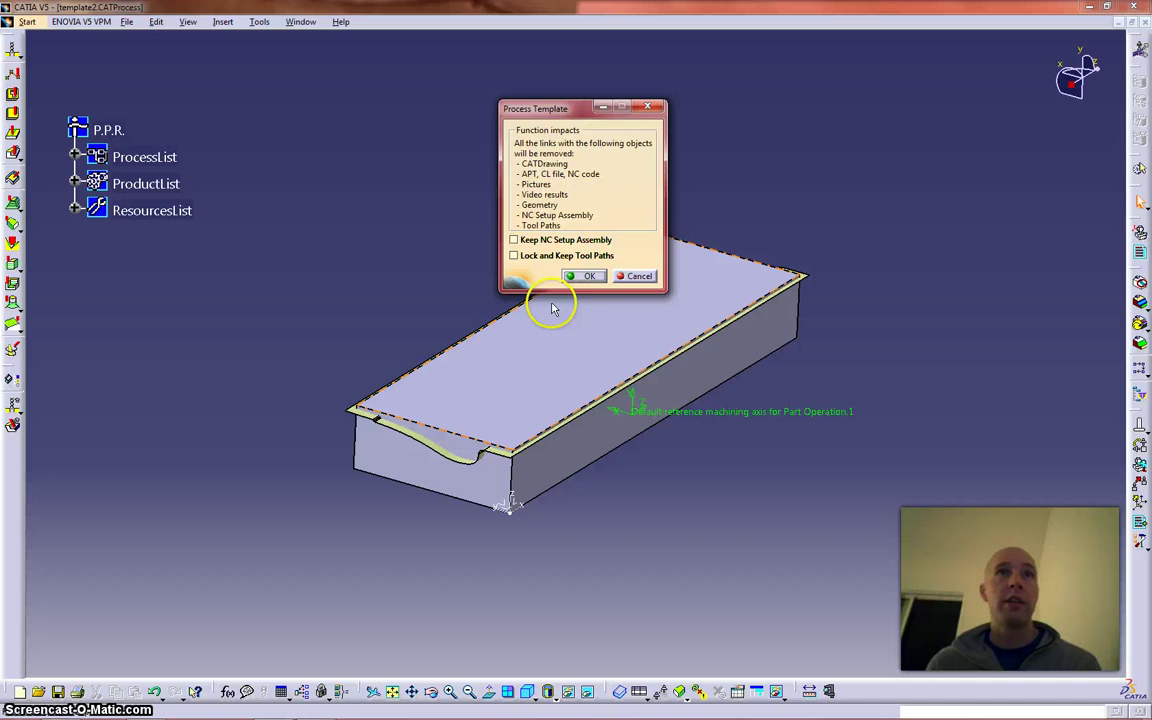
{"action": "left_click", "coordinate": [586, 276]}
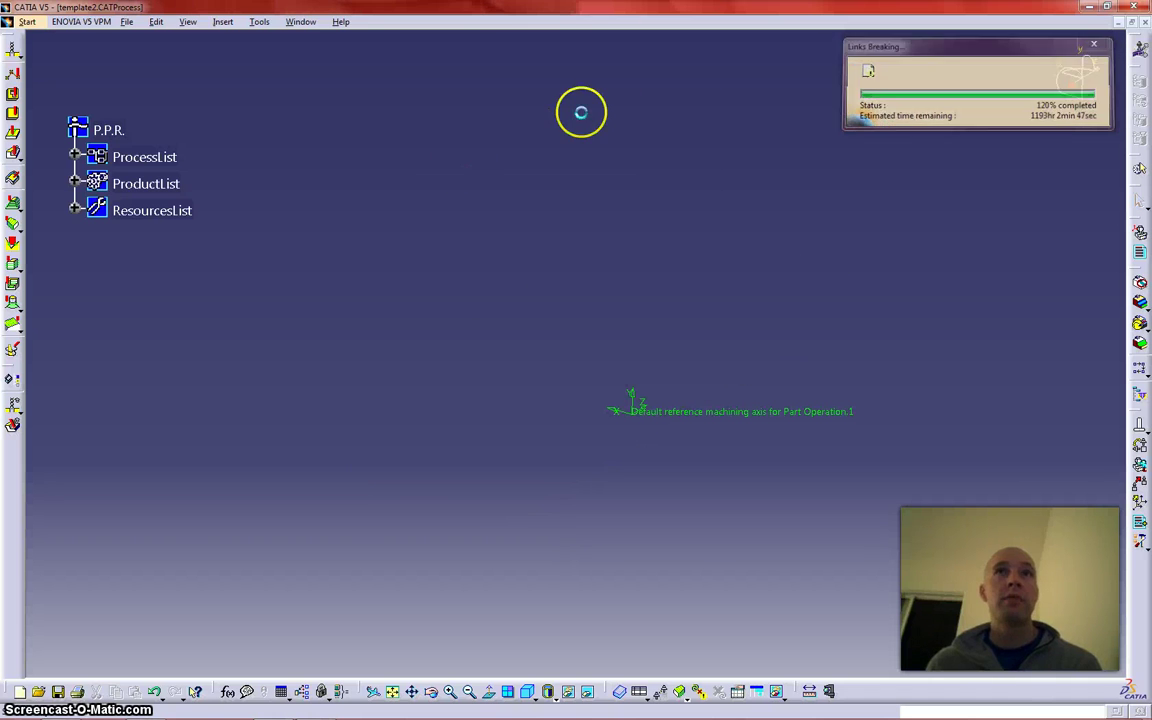
Step: Save the isolated process to the Desktop as a CATProcess file named template3, overwriting any existing copy
{"action": "left_click", "coordinate": [126, 22]}
{"action": "left_click", "coordinate": [154, 122]}
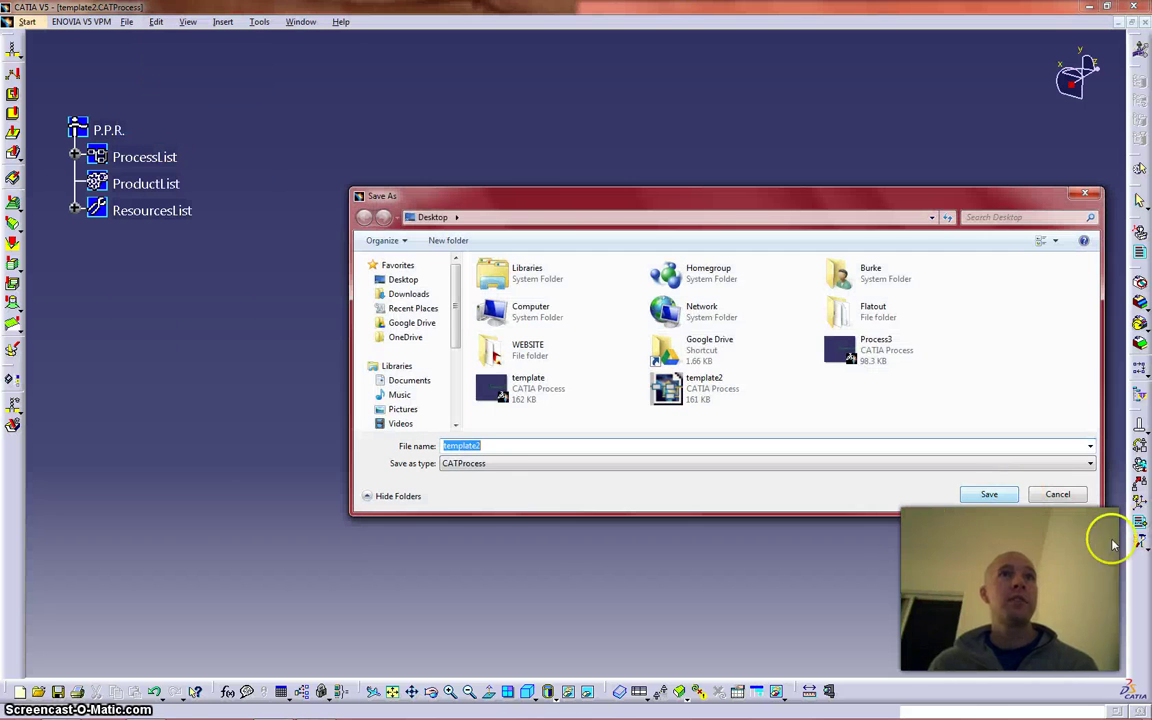
{"action": "left_click", "coordinate": [403, 279]}
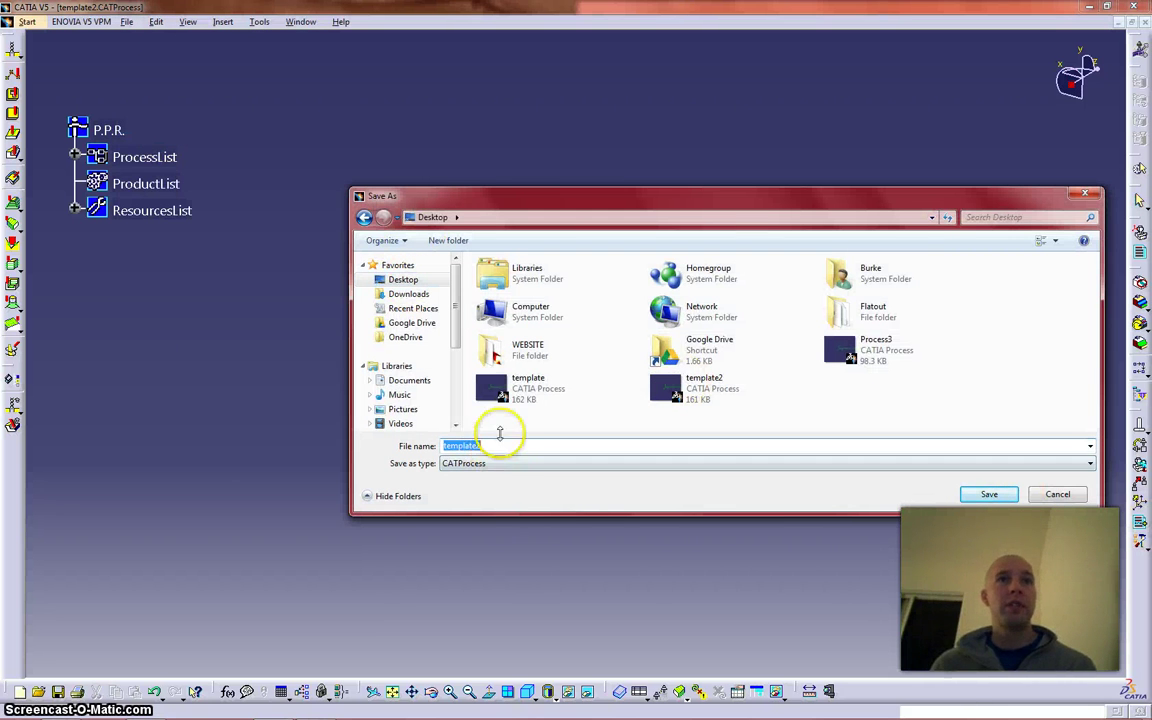
{"action": "type", "text": "template3"}
{"action": "key", "text": "Return"}
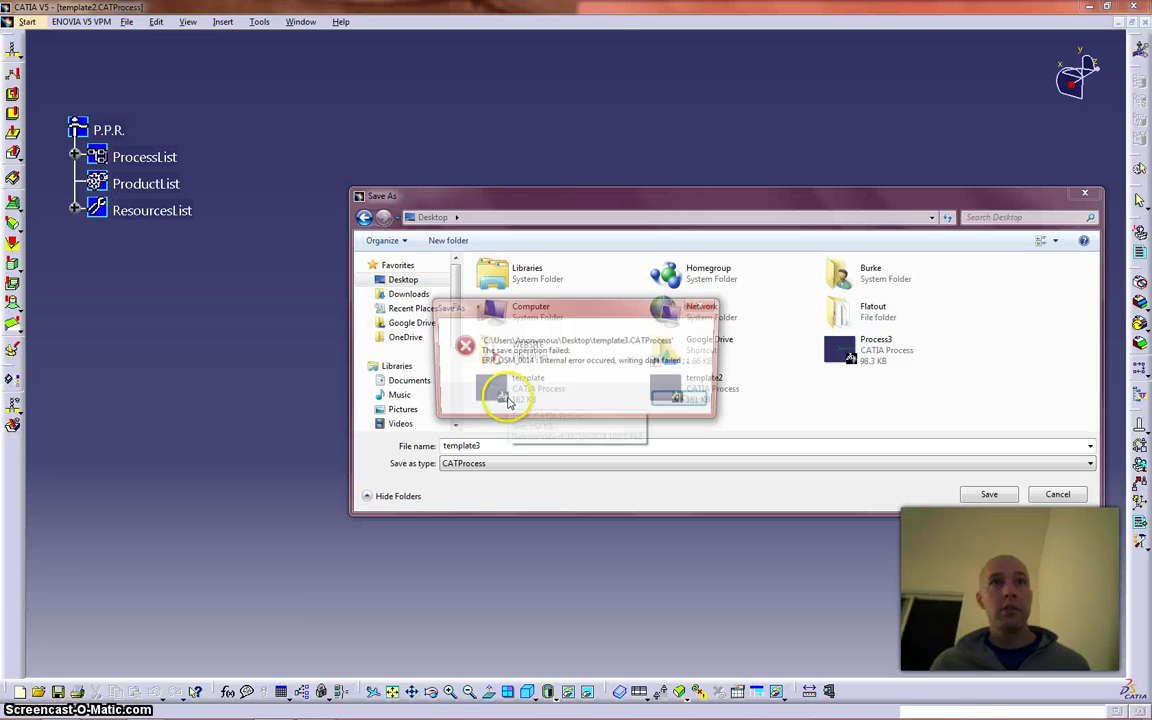
{"action": "left_click", "coordinate": [683, 401]}
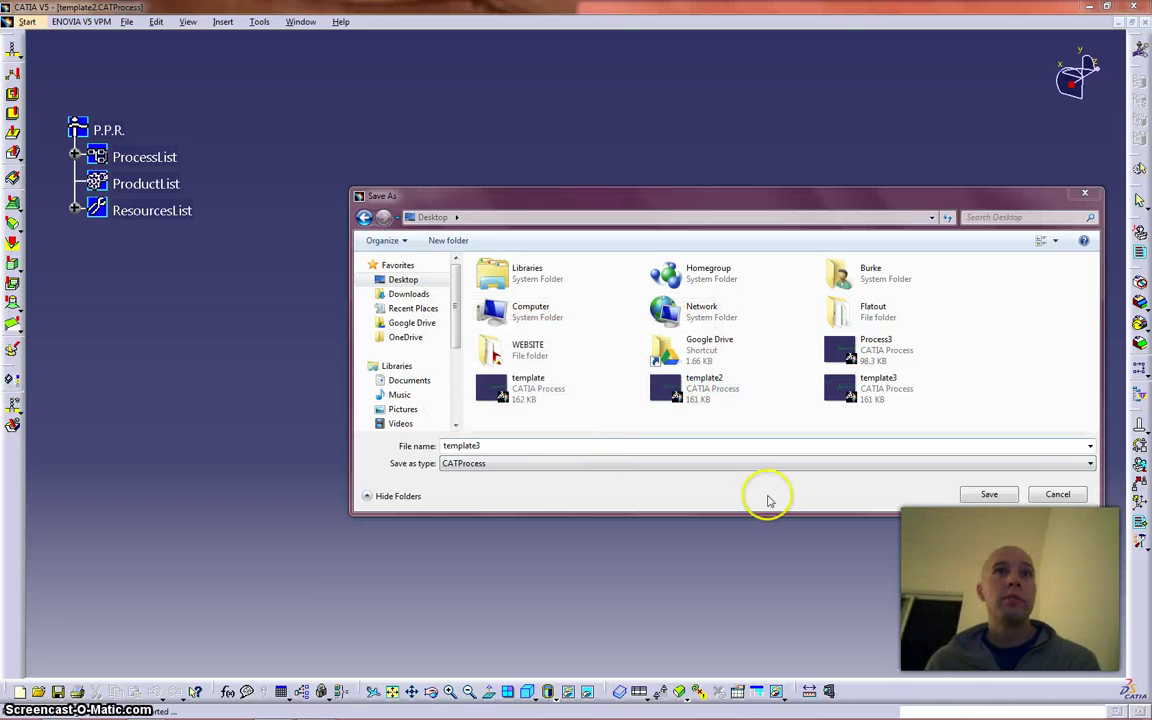
{"action": "left_click", "coordinate": [986, 495]}
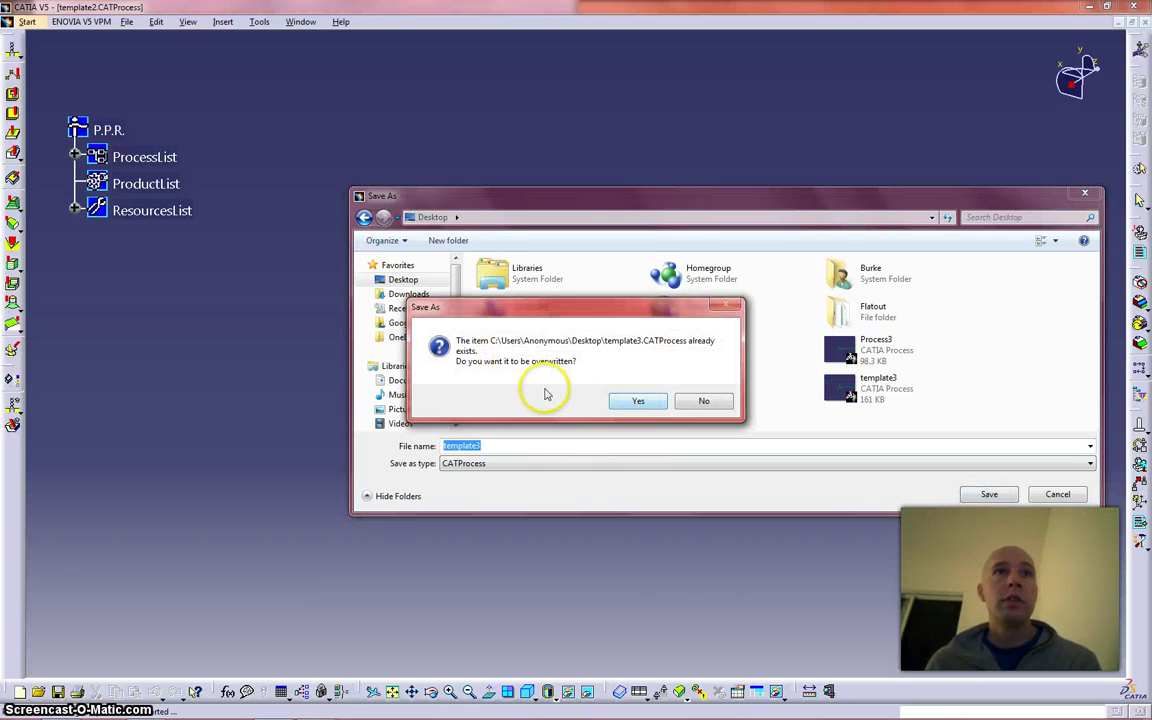
{"action": "left_click", "coordinate": [637, 401]}
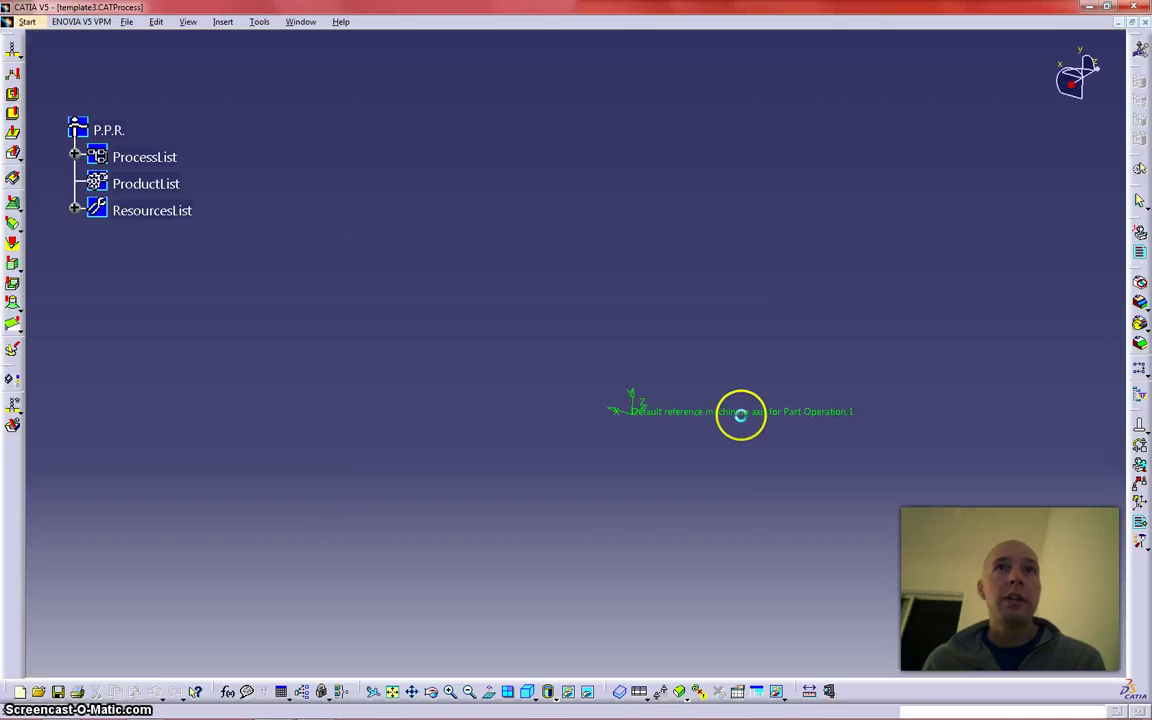